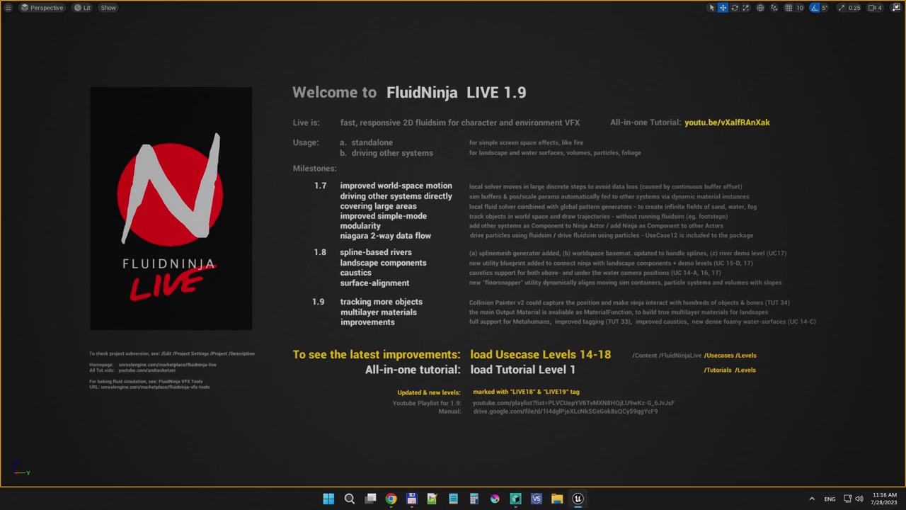
- Examine the welcome board's title and highlight the 1.9 milestone headings, clearing the selection at the end
{"action": "left_click_drag", "start_coordinate": [479, 88], "coordinate": [531, 103], "text": "ctrl+alt"}
{"action": "left_click_drag", "start_coordinate": [334, 293], "coordinate": [427, 308], "text": "ctrl+alt"}
{"action": "left_click_drag", "start_coordinate": [337, 306], "coordinate": [420, 319], "text": "ctrl+alt"}
{"action": "left_click", "coordinate": [381, 302]}
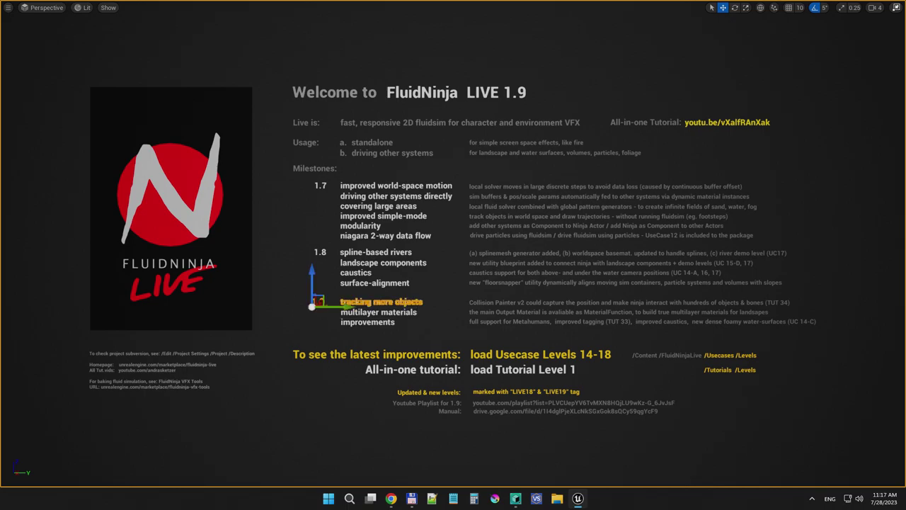
{"action": "left_click_drag", "start_coordinate": [337, 315], "coordinate": [418, 333], "text": "ctrl+alt"}
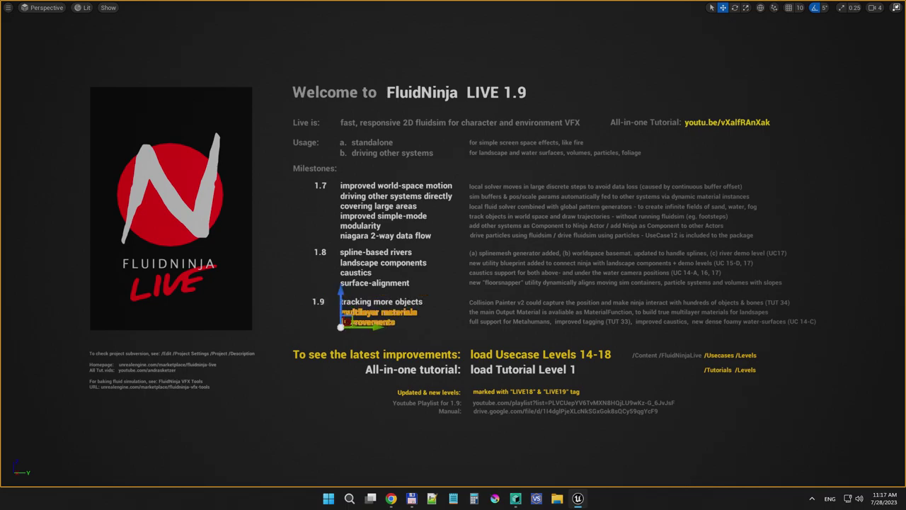
{"action": "key", "text": "Escape"}
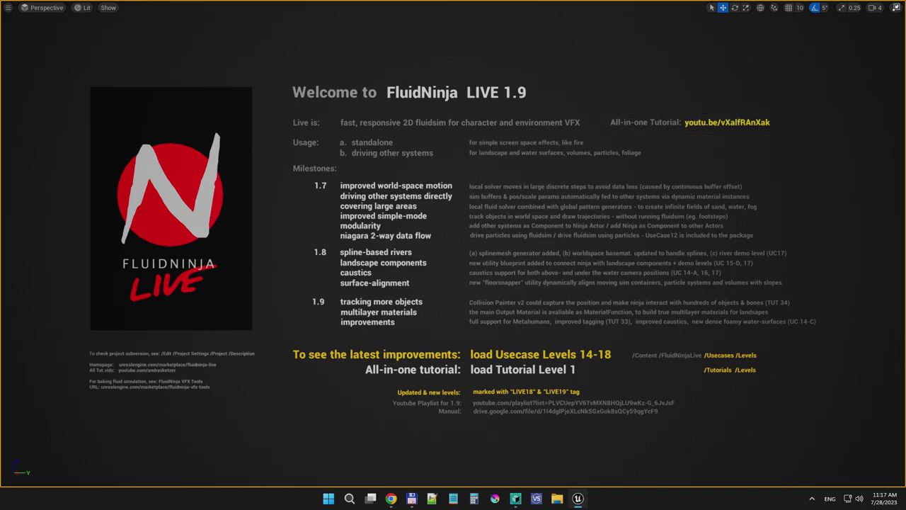
- Switch to Chrome and review the all-in-one tutorial's chapter list, highlighting "Setting up a simple character FX from scratch"
{"action": "left_click", "coordinate": [391, 499]}
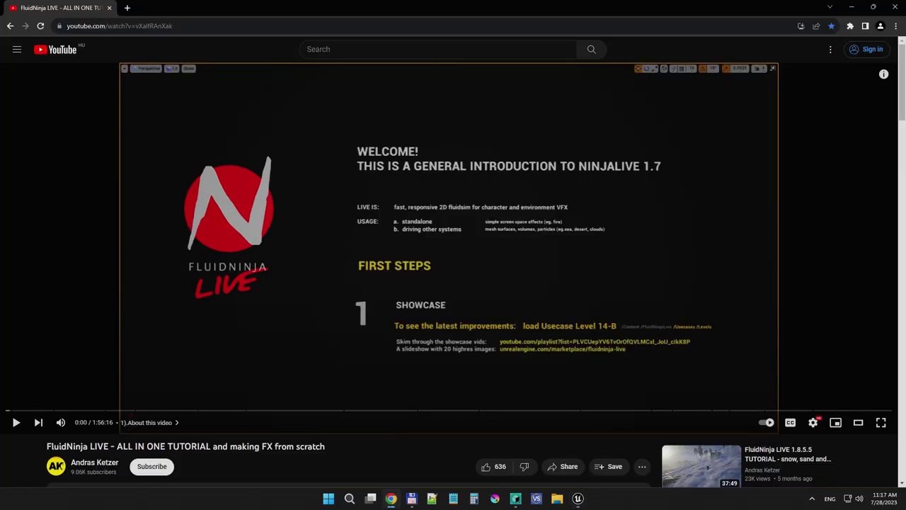
{"action": "scroll", "coordinate": [453, 283], "scroll_direction": "down", "scroll_amount": 5}
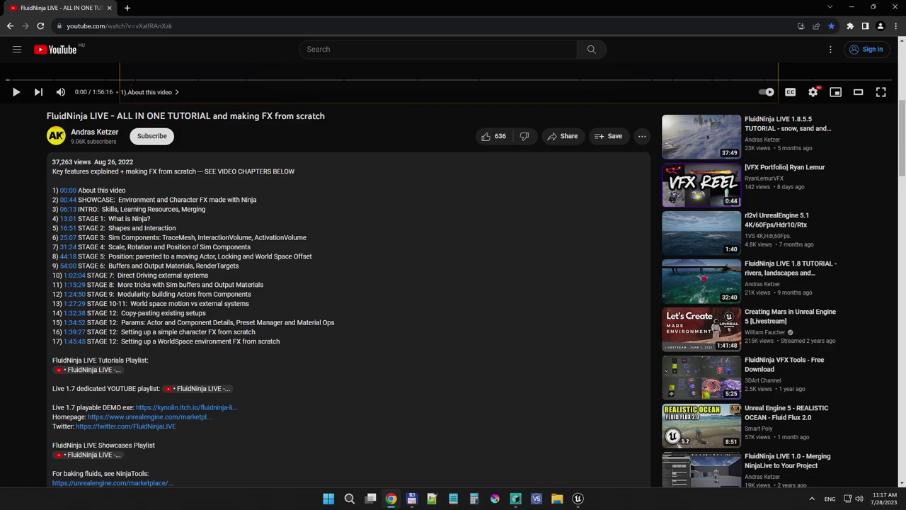
{"action": "left_click_drag", "start_coordinate": [108, 219], "coordinate": [150, 218]}
{"action": "left_click", "coordinate": [152, 219]}
{"action": "left_click_drag", "start_coordinate": [143, 332], "coordinate": [237, 332]}
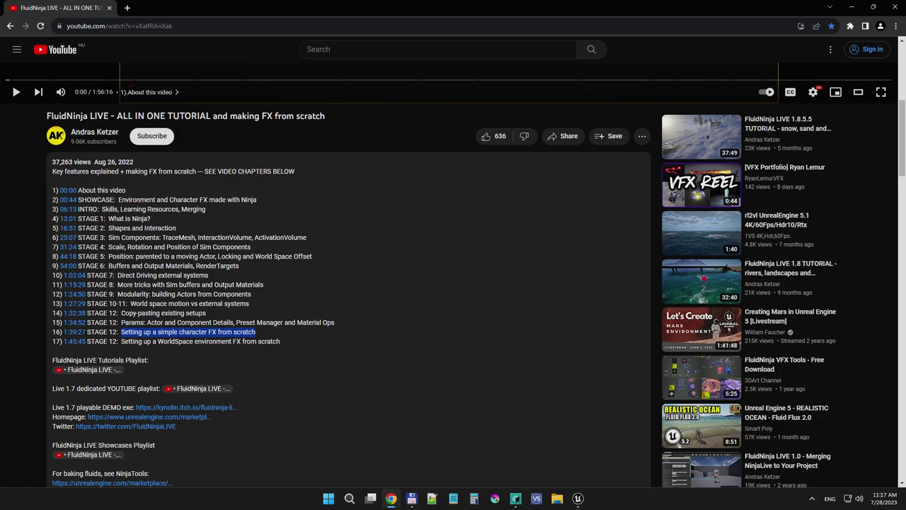
{"action": "left_click", "coordinate": [255, 333]}
{"action": "scroll", "coordinate": [256, 333], "scroll_direction": "up", "scroll_amount": 7}
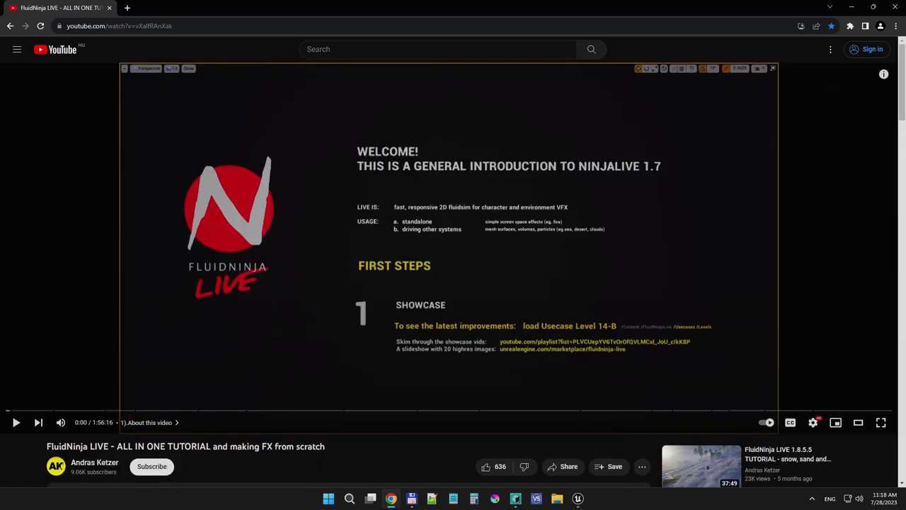
- Return to Unreal Editor and open the tutorial level NinjaLive_Level01_NewIntro_LIVE18
{"action": "left_click", "coordinate": [578, 499]}
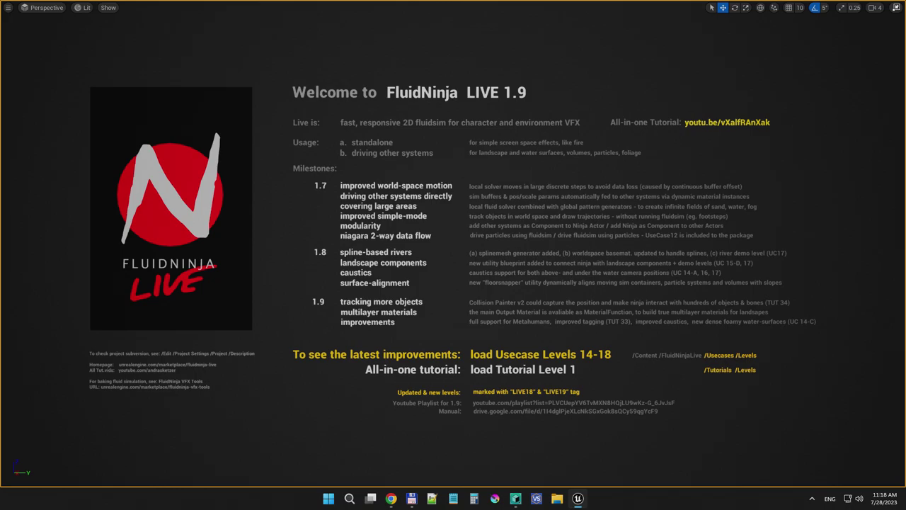
{"action": "key", "text": "F11"}
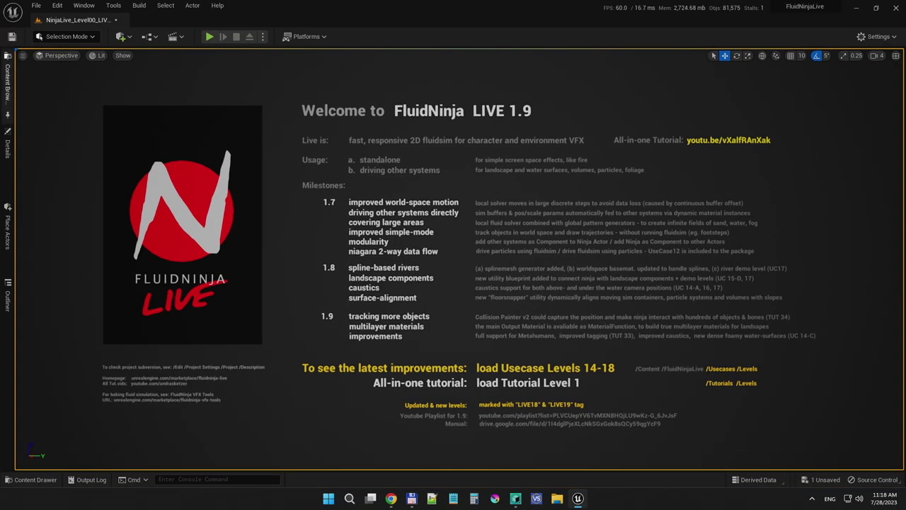
{"action": "key", "text": "ctrl+space"}
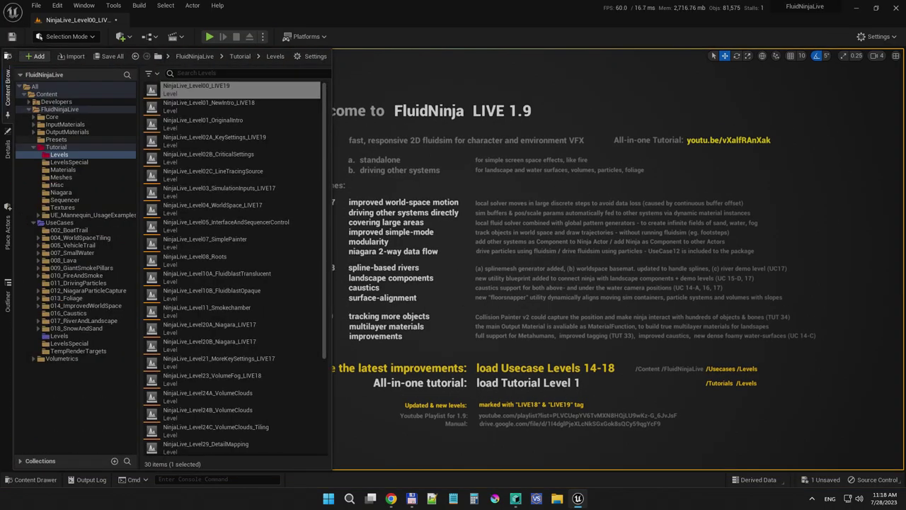
{"action": "double_click", "coordinate": [210, 107]}
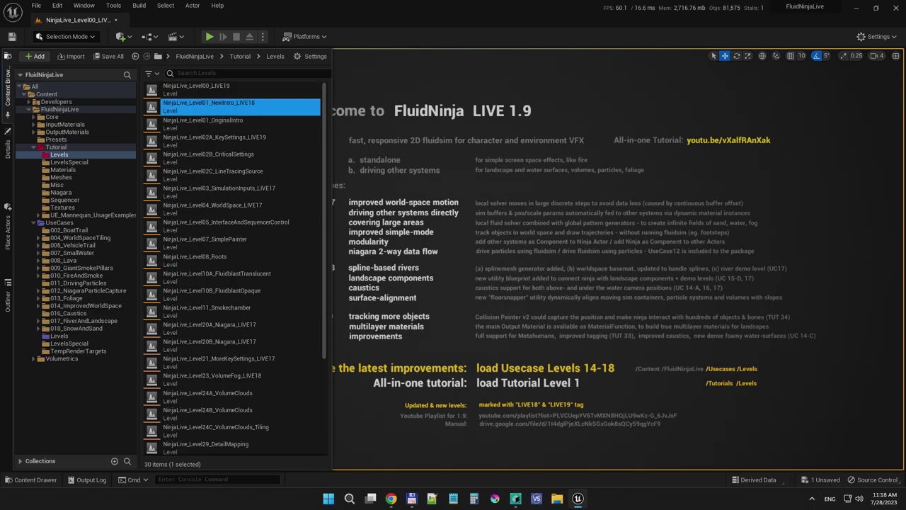
{"action": "left_click", "coordinate": [533, 355]}
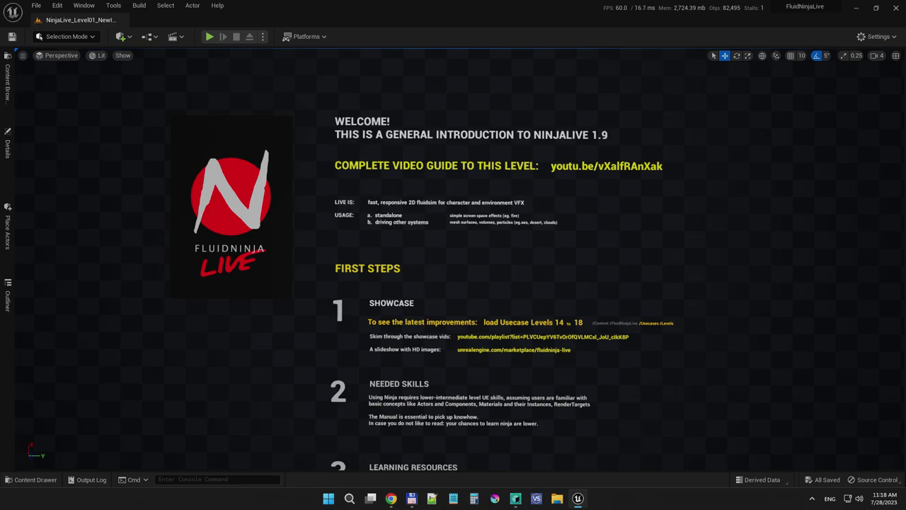
- Go to the Stage 1 trajectory painter demo and run a short play preview of it
{"action": "right_click_drag", "start_coordinate": [461, 260], "coordinate": [426, 150]}
{"action": "left_click", "coordinate": [453, 333]}
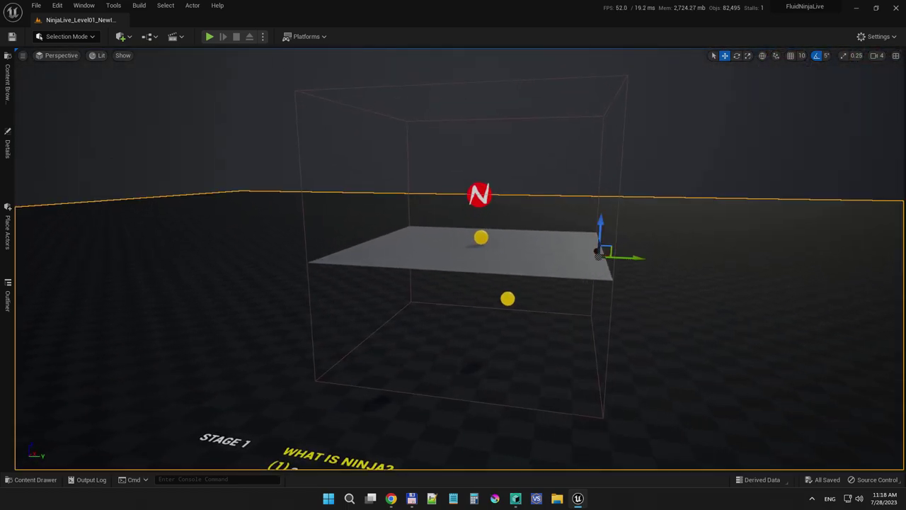
{"action": "key", "text": "alt+p"}
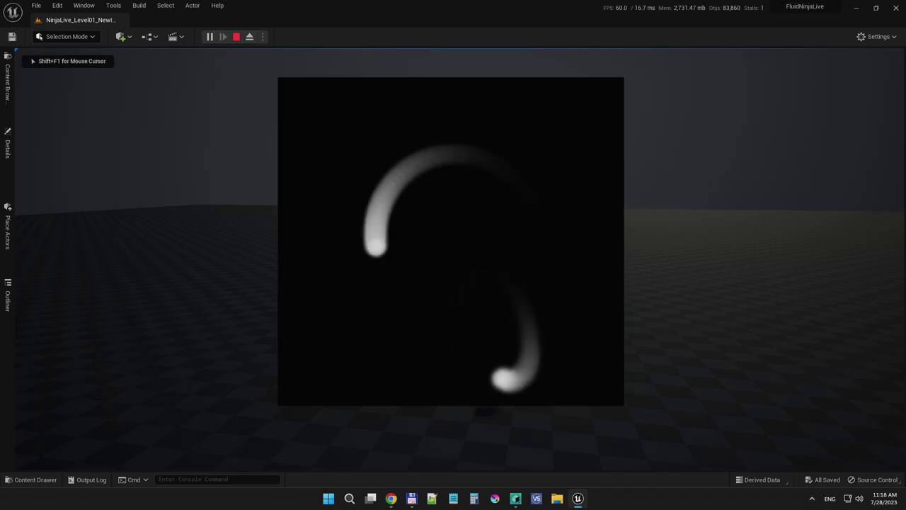
{"action": "key", "text": "Escape"}
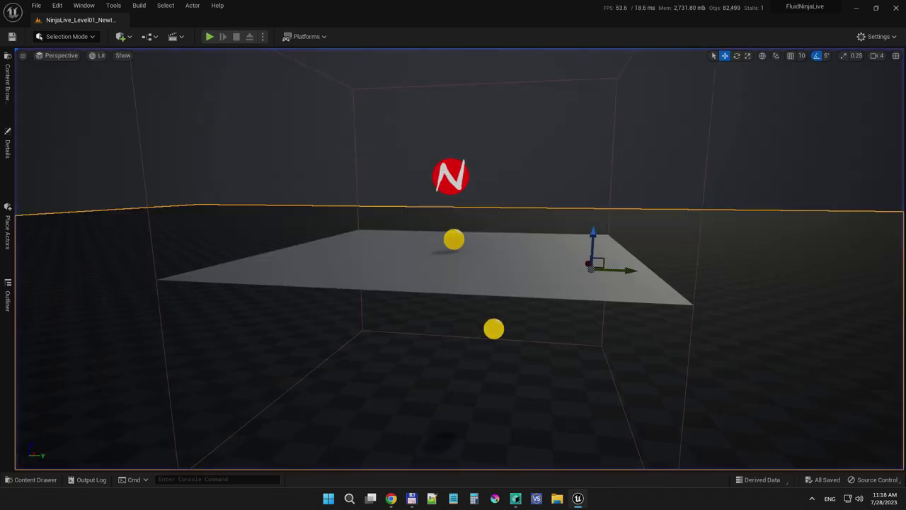
{"action": "key", "text": "F11"}
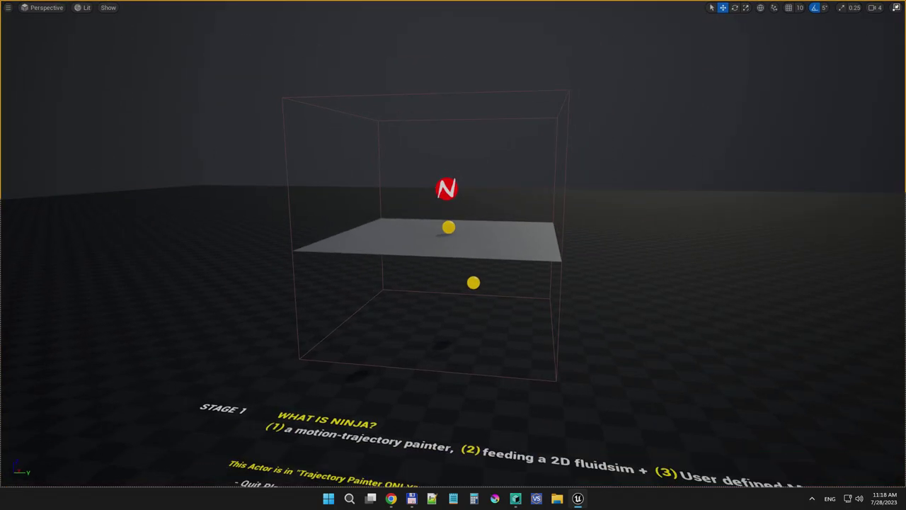
{"action": "key", "text": "F11"}
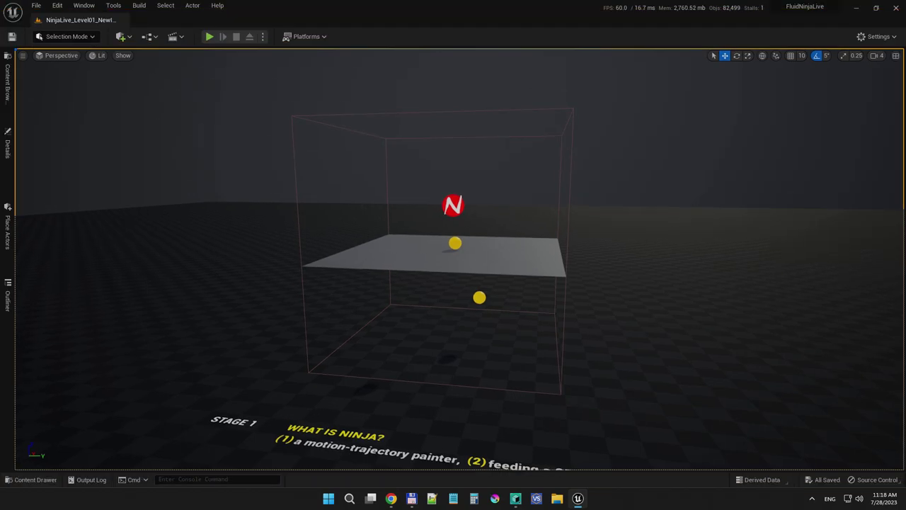
- Open the tutorial level NinjaLive_Level34A_Painter_v2_Primitives_LIVE19 and look at it briefly in immersive mode
{"action": "left_click", "coordinate": [7, 82]}
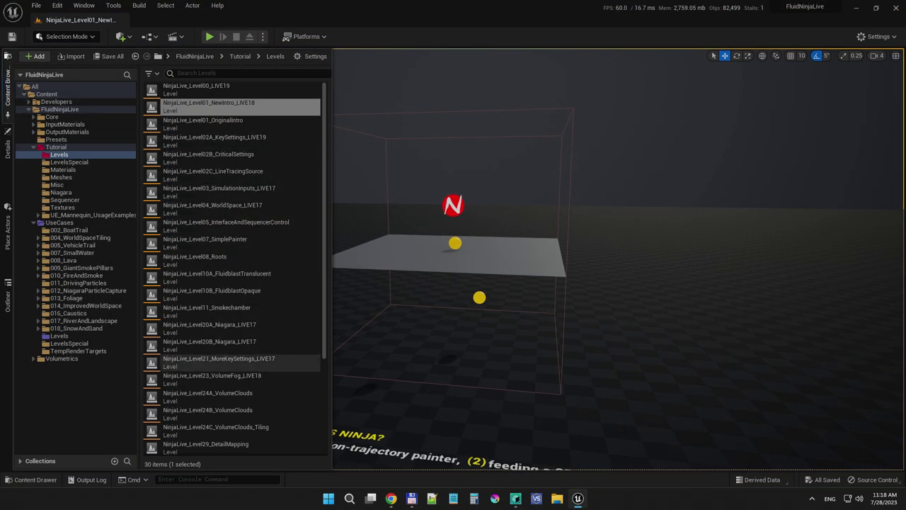
{"action": "scroll", "coordinate": [227, 361], "scroll_direction": "down", "scroll_amount": 4}
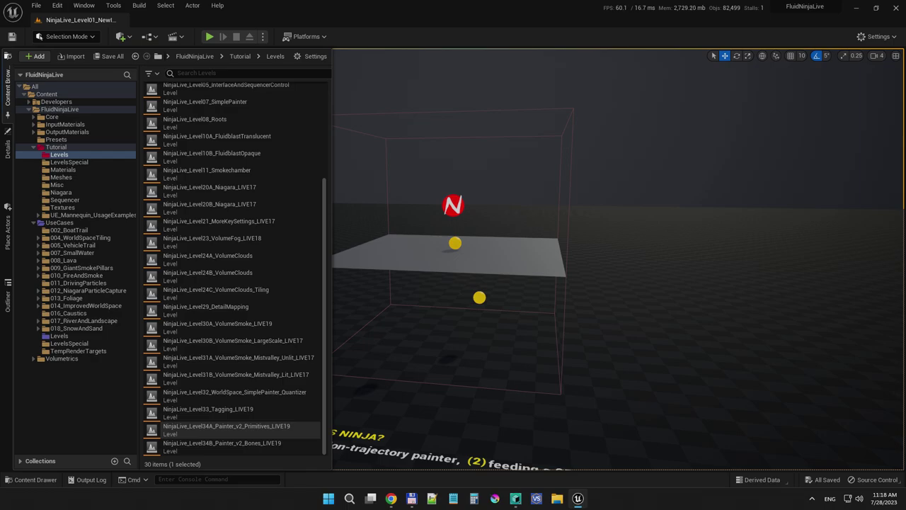
{"action": "double_click", "coordinate": [227, 426]}
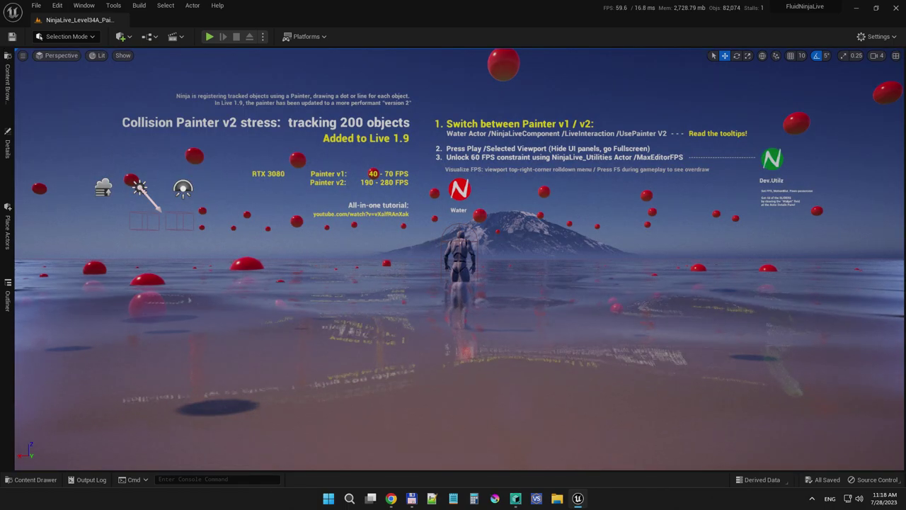
{"action": "key", "text": "F11"}
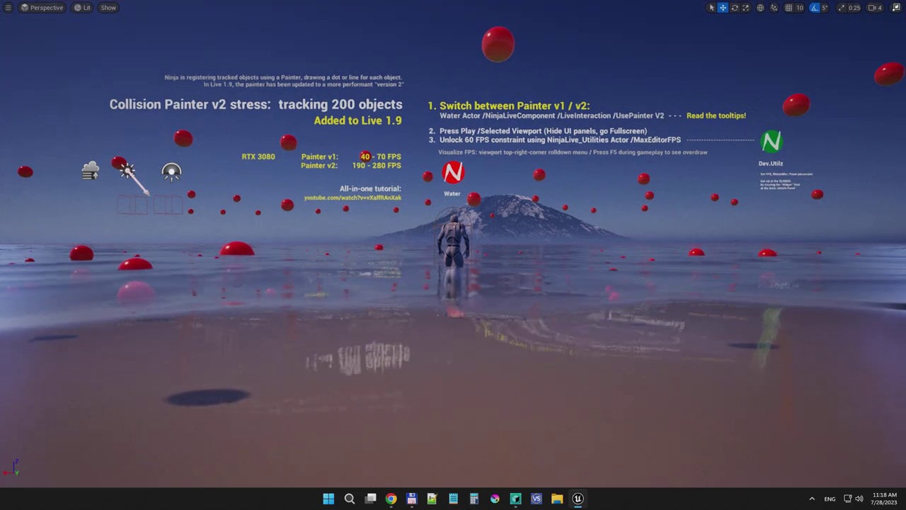
{"action": "key", "text": "F11"}
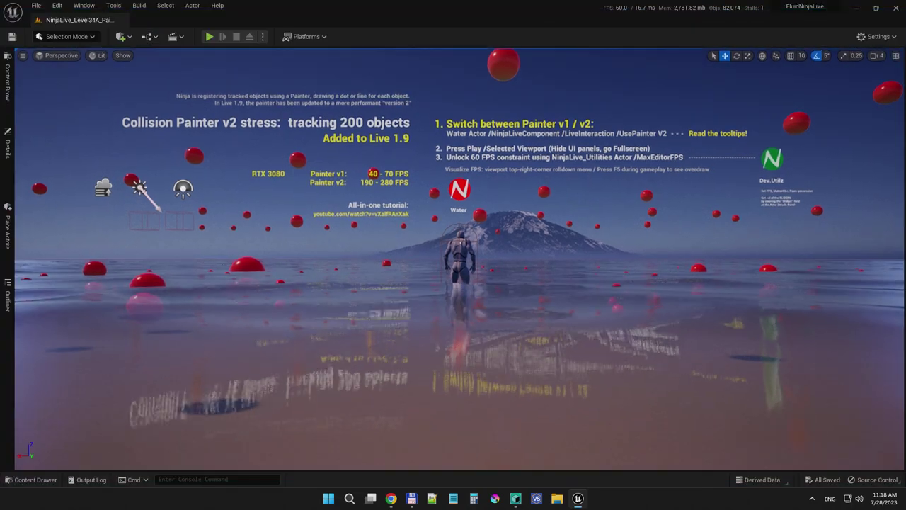
- Turn on the viewport's FPS display and switch the viewport to immersive mode
{"action": "left_click", "coordinate": [22, 55]}
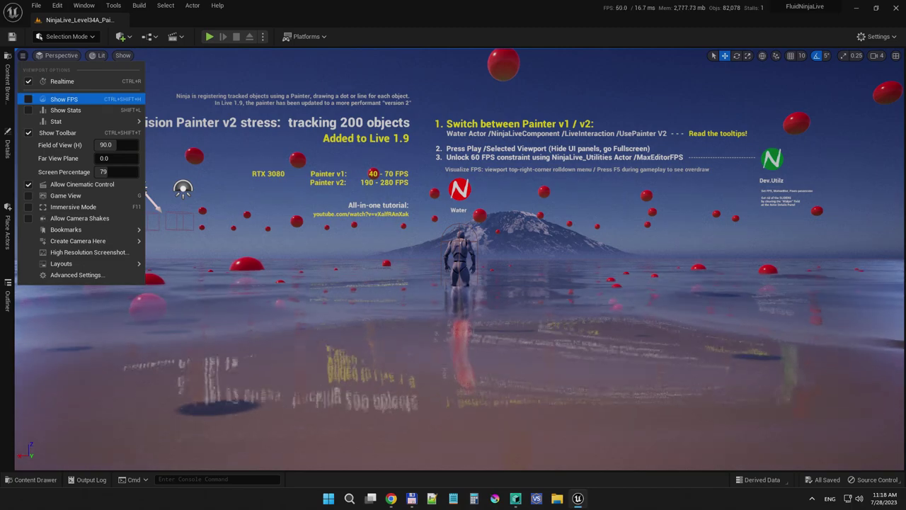
{"action": "left_click", "coordinate": [65, 98]}
{"action": "key", "text": "F11"}
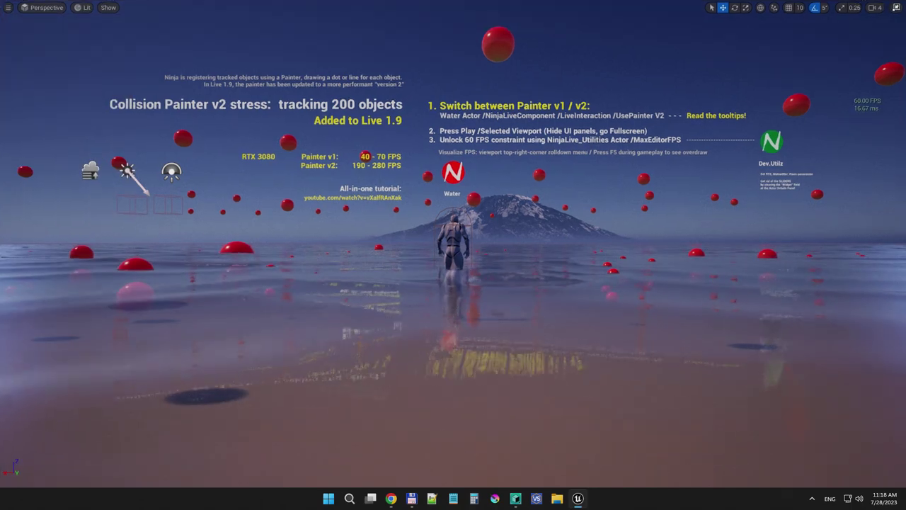
- Play the level and run the character through the water in several directions to test the interaction with the red spheres
{"action": "key", "text": "alt+p"}
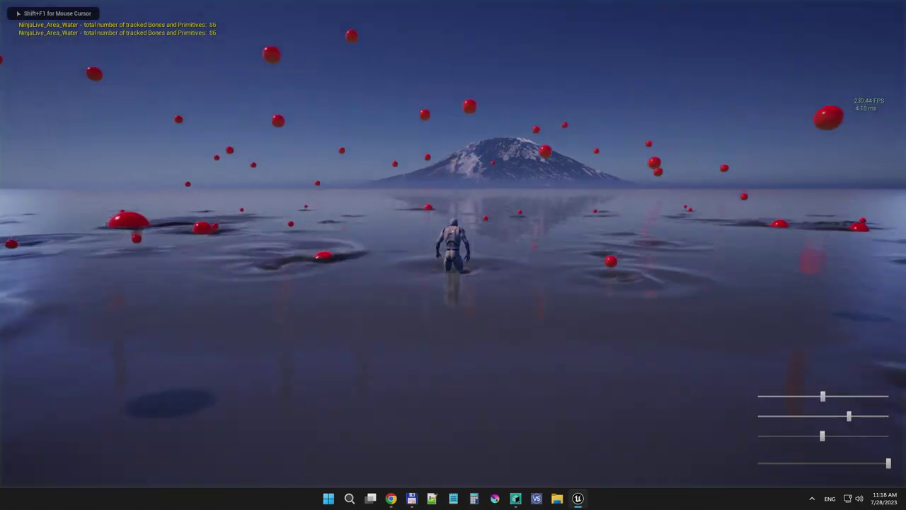
{"action": "key", "text": "w"}
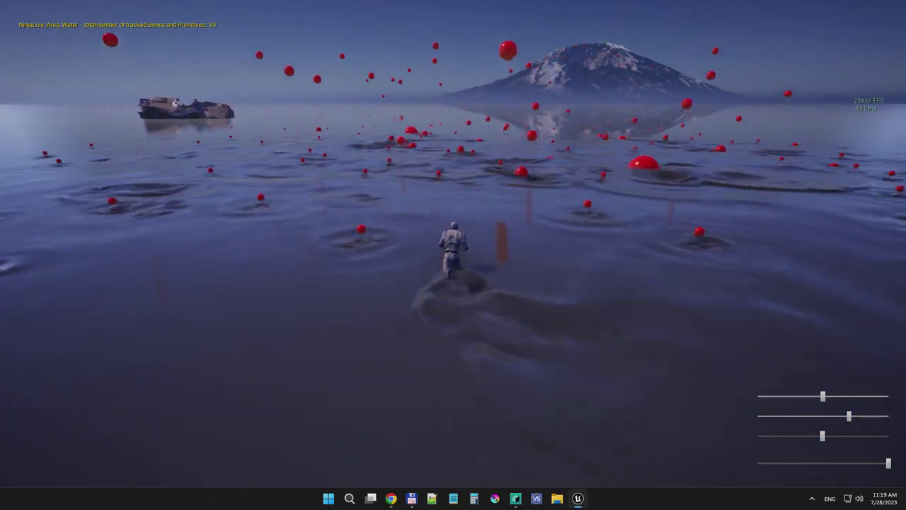
{"action": "key", "text": "d"}
{"action": "key", "text": "a"}
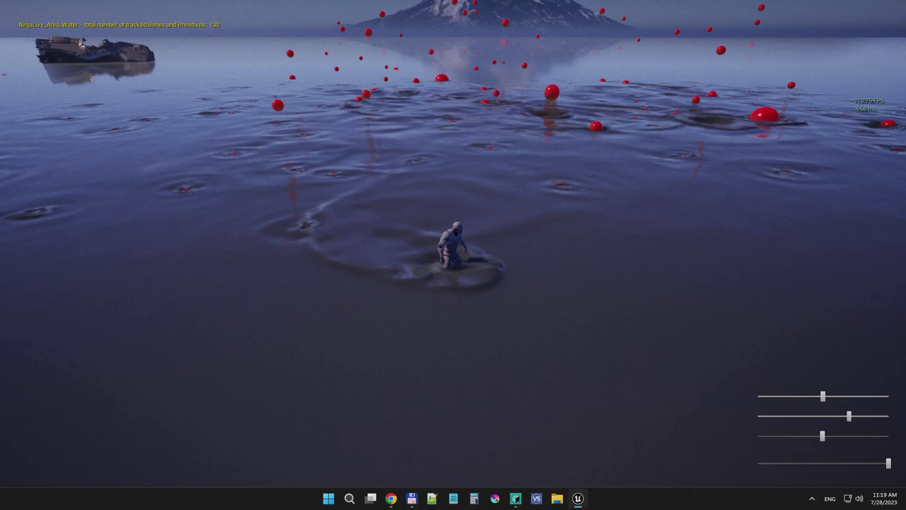
- Reduce the fourth gameplay slider to about one fifth and run the character among the spheres before ending the play session
{"action": "left_click_drag", "start_coordinate": [888, 463], "coordinate": [826, 463]}
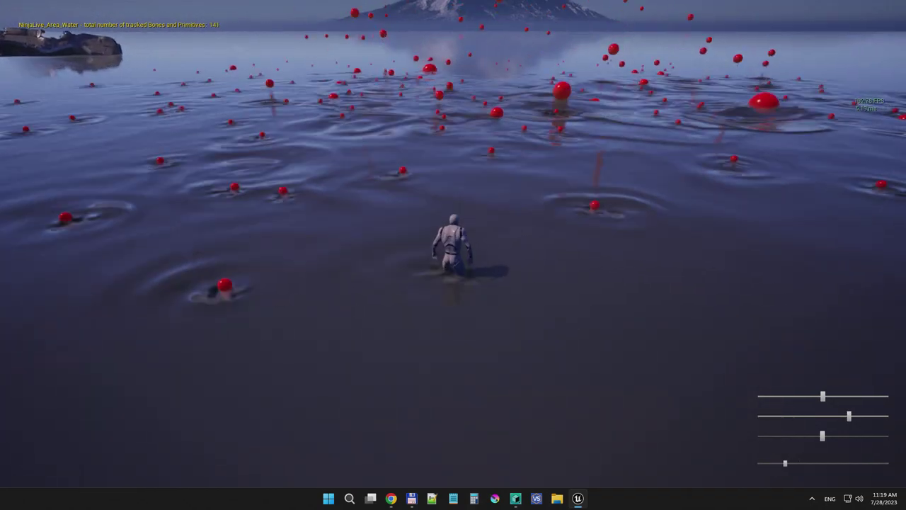
{"action": "key", "text": "w"}
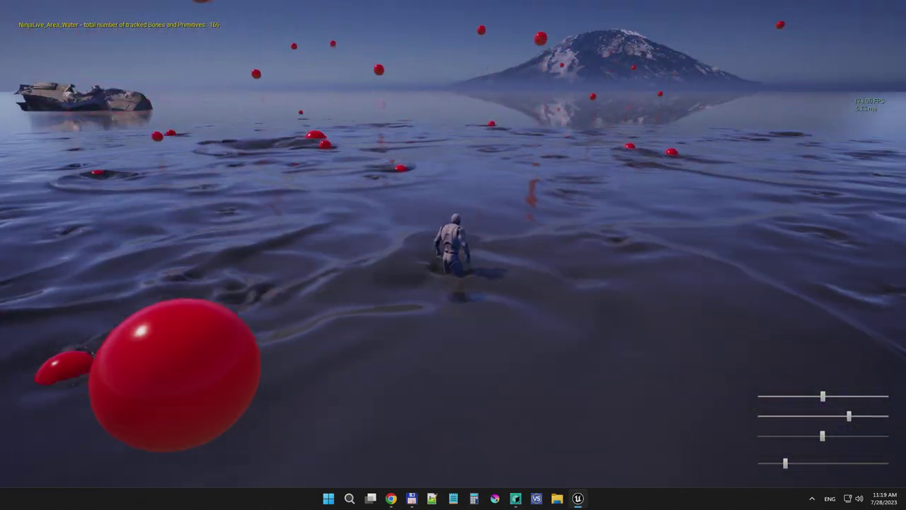
{"action": "key", "text": "Escape"}
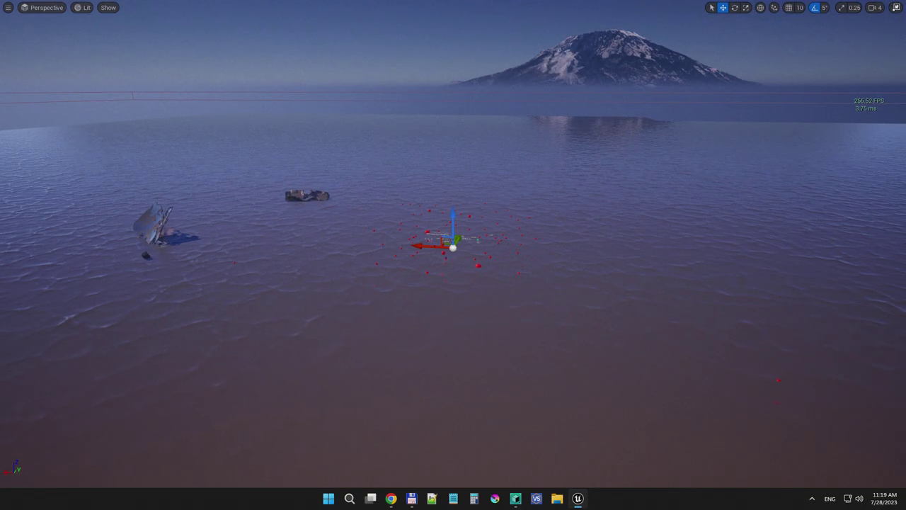
- Inspect the Live Interaction settings of NinjaLiveComponent on the NinjaLive_Area_Water actor, with the viewport out of immersive mode
{"action": "key", "text": "w"}
{"action": "right_click_drag", "start_coordinate": [453, 248], "coordinate": [460, 230]}
{"action": "key", "text": "f"}
{"action": "key", "text": "s"}
{"action": "key", "text": "w"}
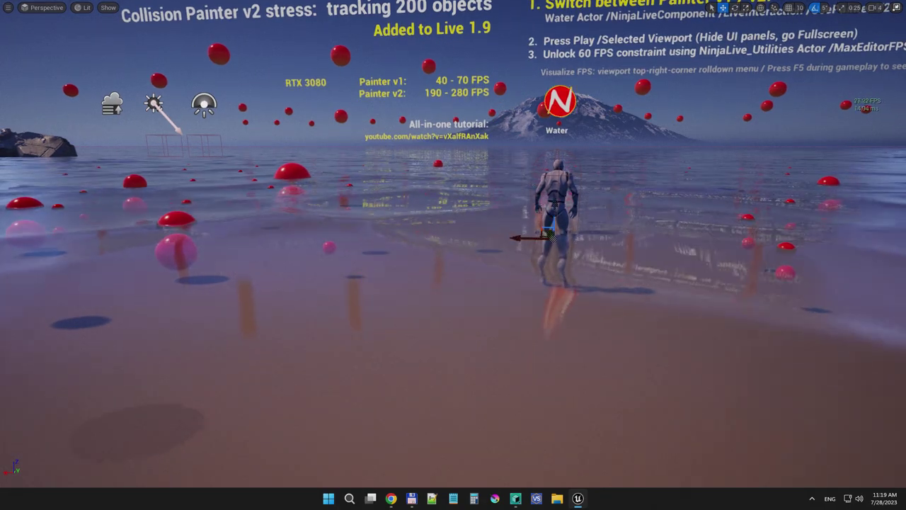
{"action": "key", "text": "F11"}
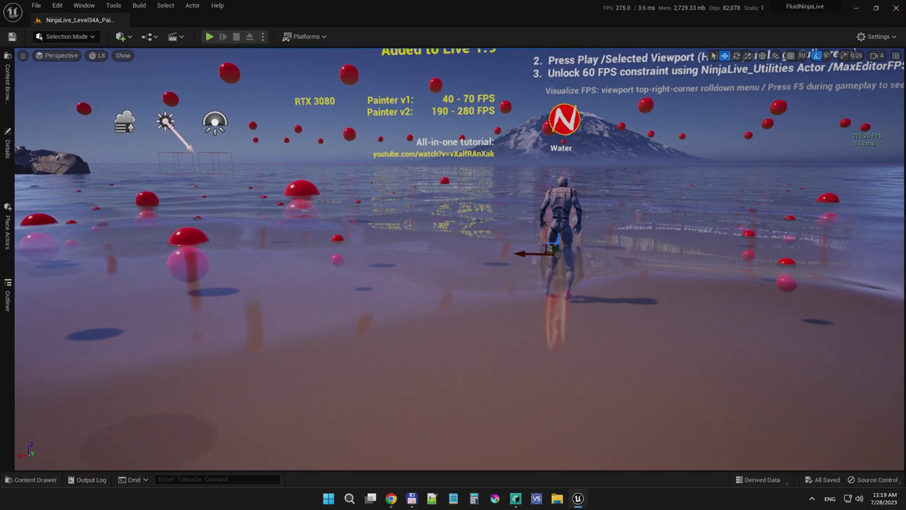
{"action": "left_click", "coordinate": [8, 147]}
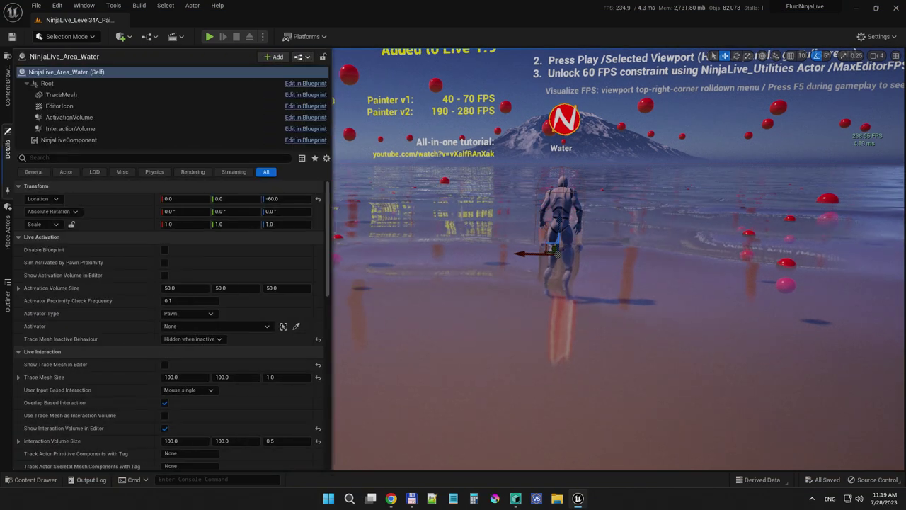
{"action": "left_click", "coordinate": [68, 140]}
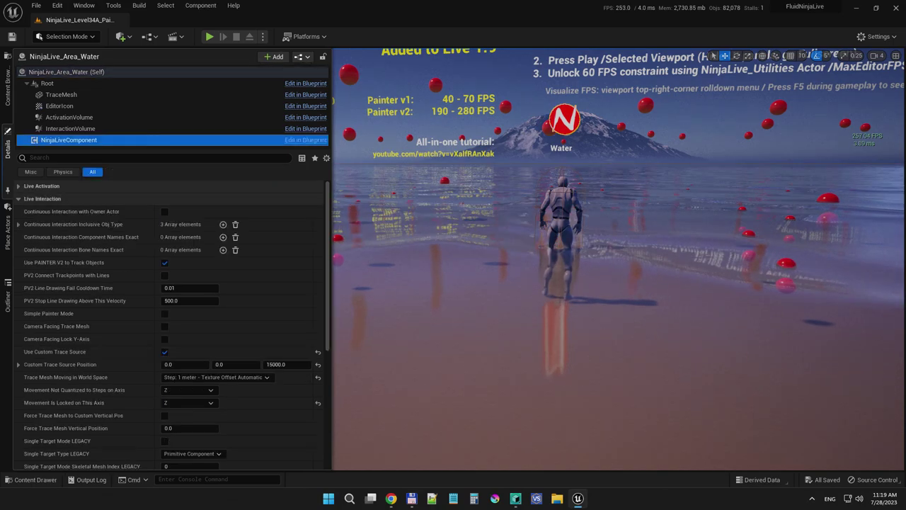
{"action": "left_click", "coordinate": [42, 199]}
{"action": "left_click", "coordinate": [43, 199]}
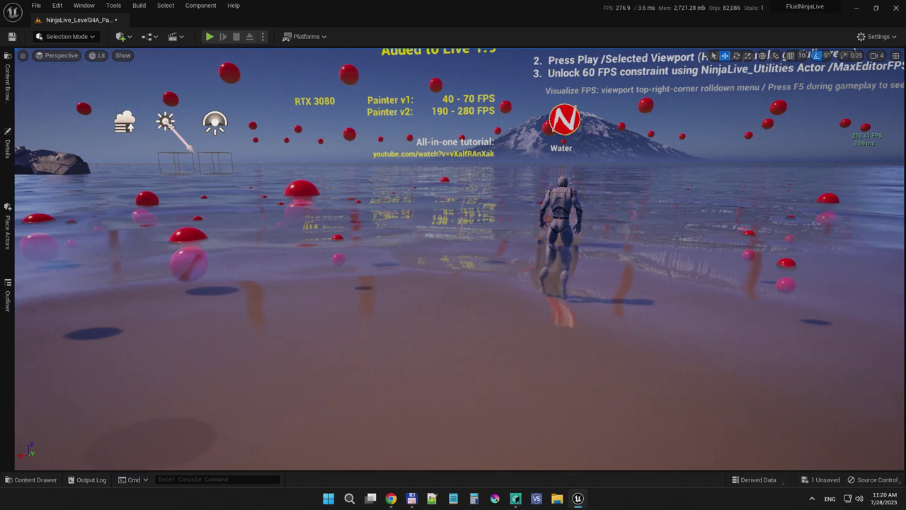
- Play the level in immersive mode, run the character through the water among the red spheres, and end the play session
{"action": "key", "text": "F11"}
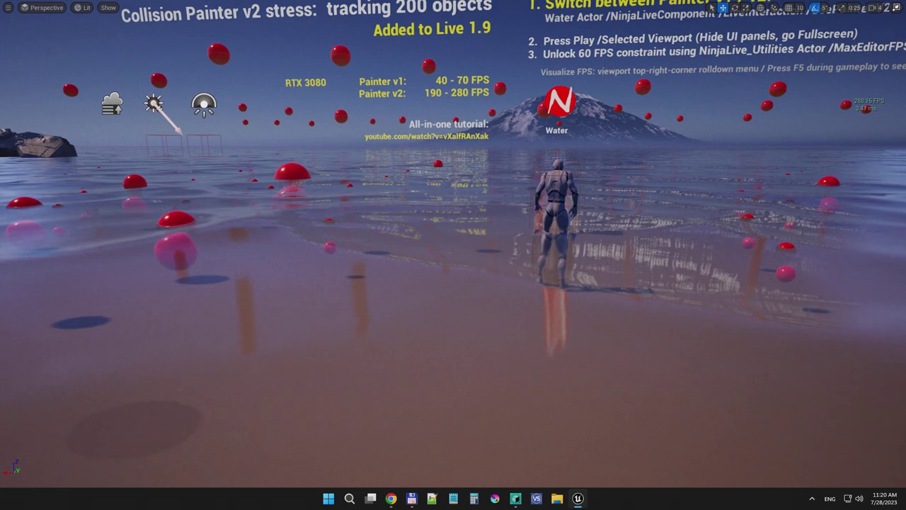
{"action": "key", "text": "alt+p"}
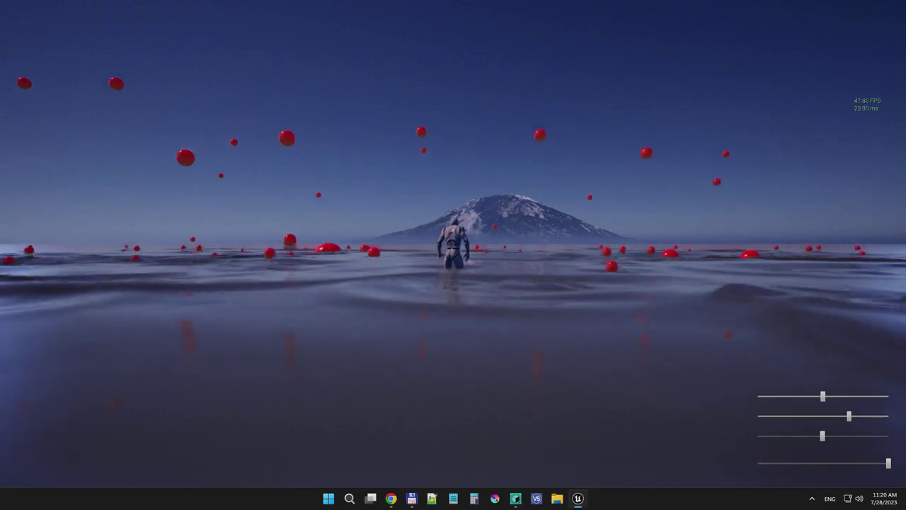
{"action": "left_click", "coordinate": [453, 255]}
{"action": "key", "text": "w"}
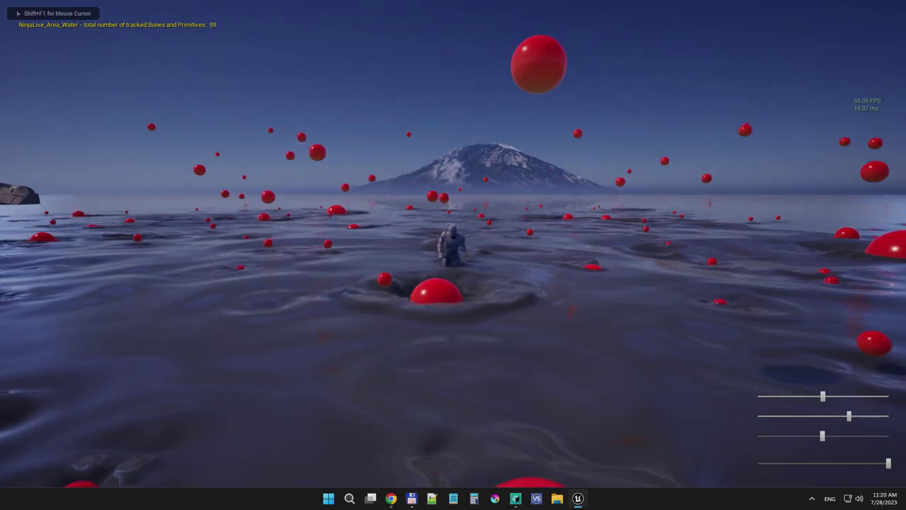
{"action": "key", "text": "a"}
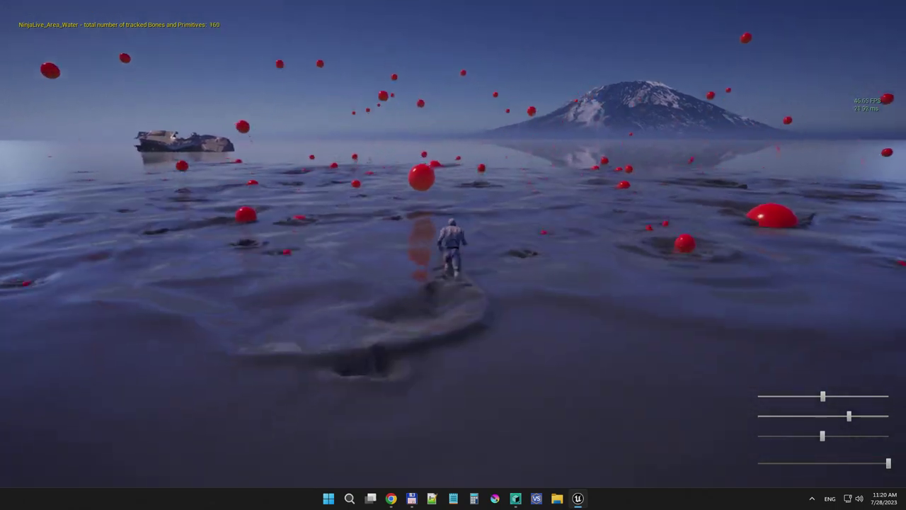
{"action": "key", "text": "Escape"}
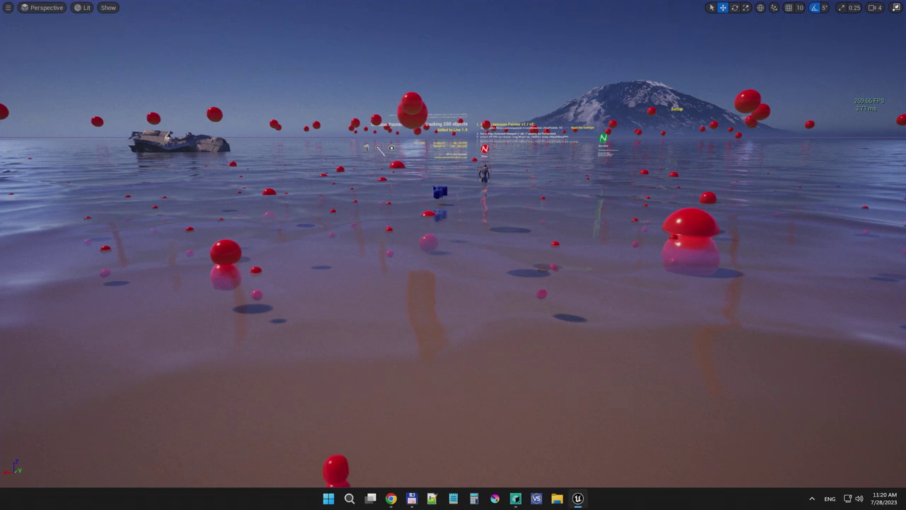
- Leave immersive mode and check the NinjaLiveComponent details of the NinjaLive_Area_Water actor
{"action": "key", "text": "F11"}
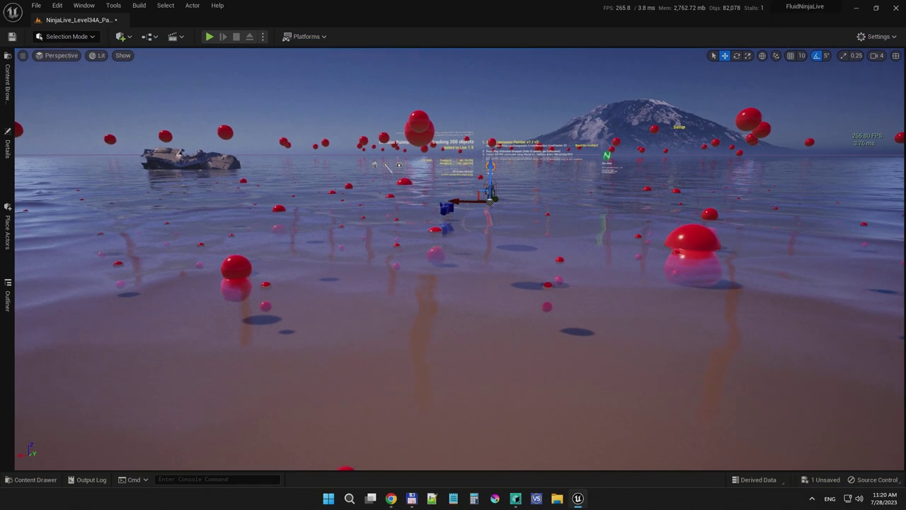
{"action": "left_click", "coordinate": [8, 147]}
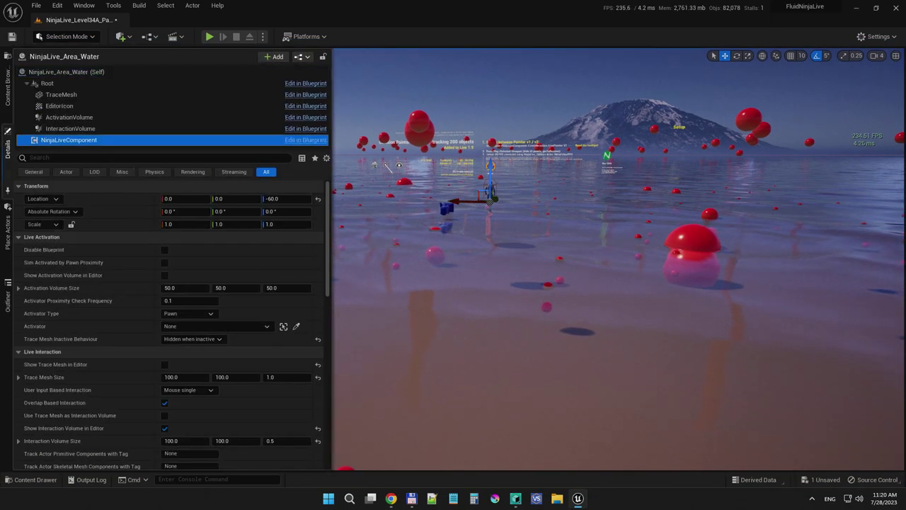
{"action": "left_click", "coordinate": [7, 147]}
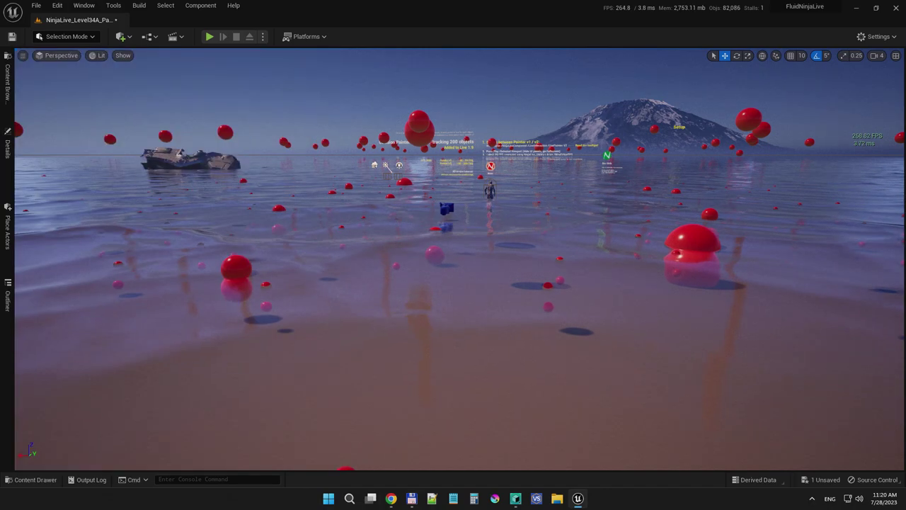
- Replay the level in immersive mode, steering the character in several directions through the water and spheres before stopping play
{"action": "key", "text": "F11"}
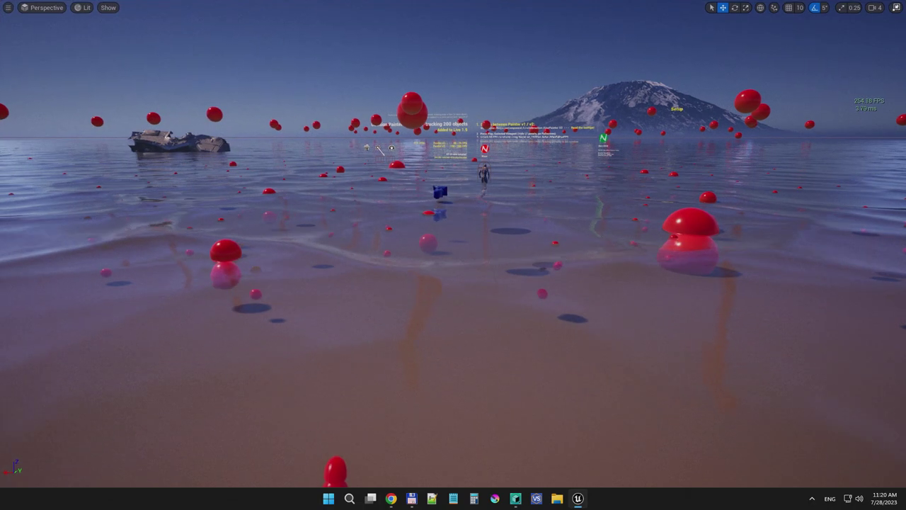
{"action": "key", "text": "alt+p"}
{"action": "key", "text": "w"}
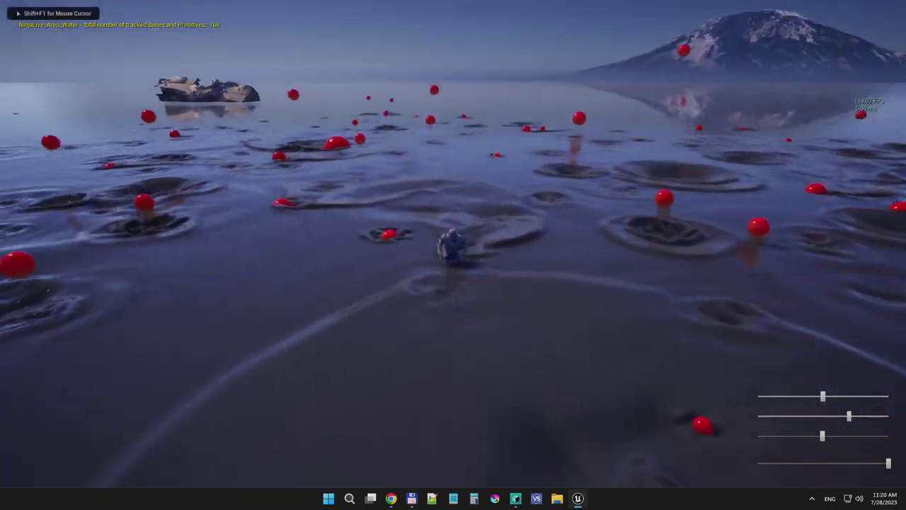
{"action": "key", "text": "a"}
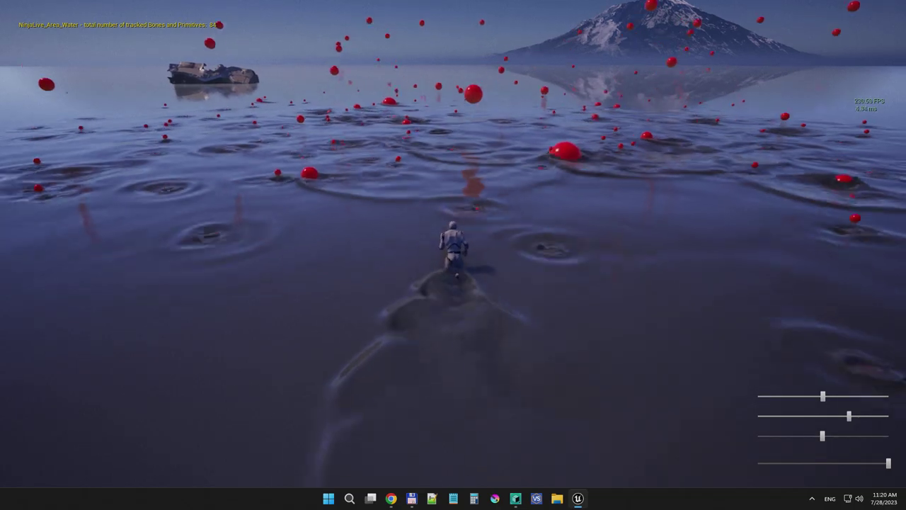
{"action": "key", "text": "d"}
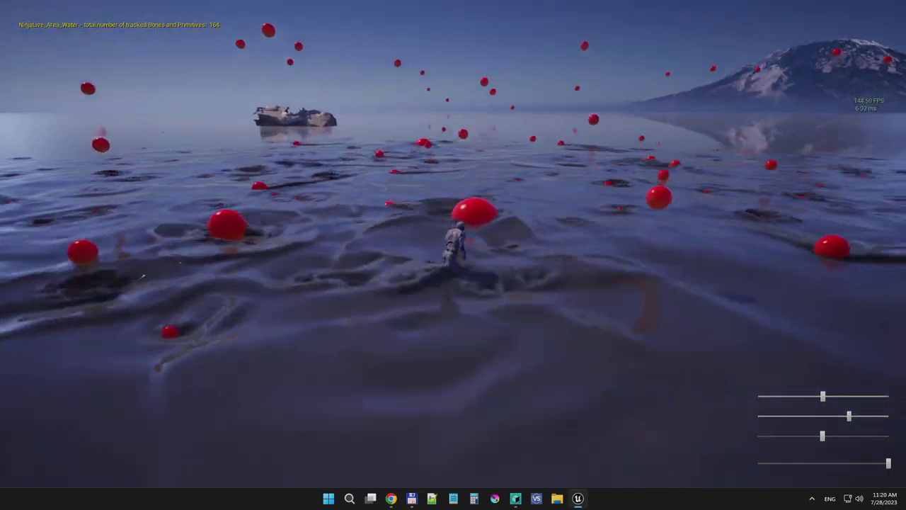
{"action": "key", "text": "d"}
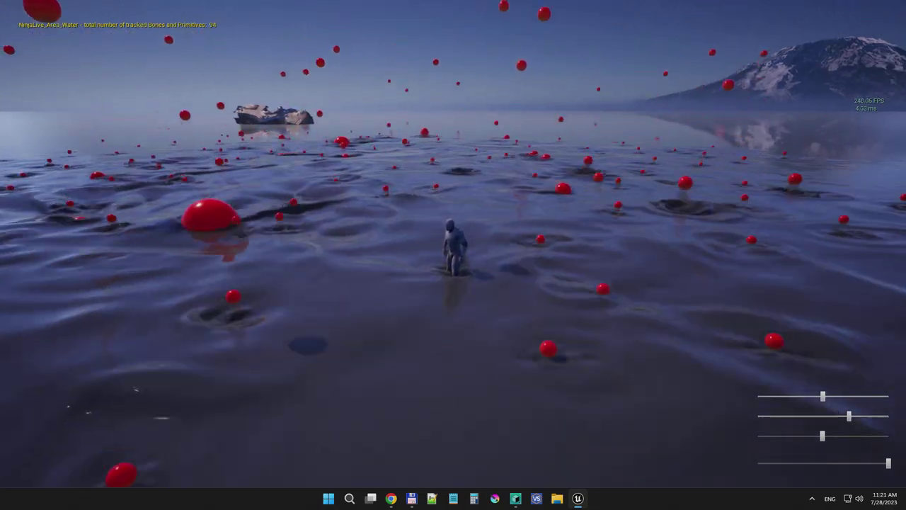
{"action": "key", "text": "Escape"}
- Exit immersive mode and open the NinjaLive_Level34B_Painter_v2_Bones_LIVE19 level from the Tutorial/Levels folder
{"action": "key", "text": "F11"}
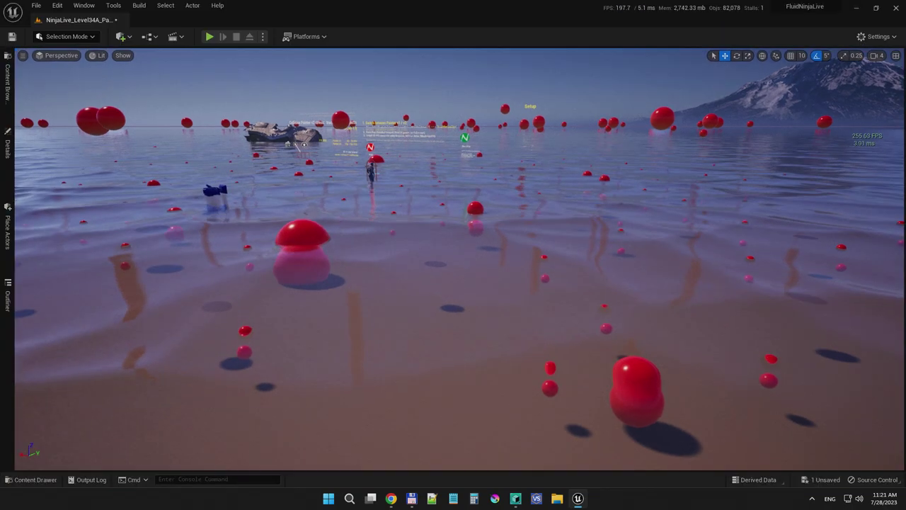
{"action": "key", "text": "ctrl+space"}
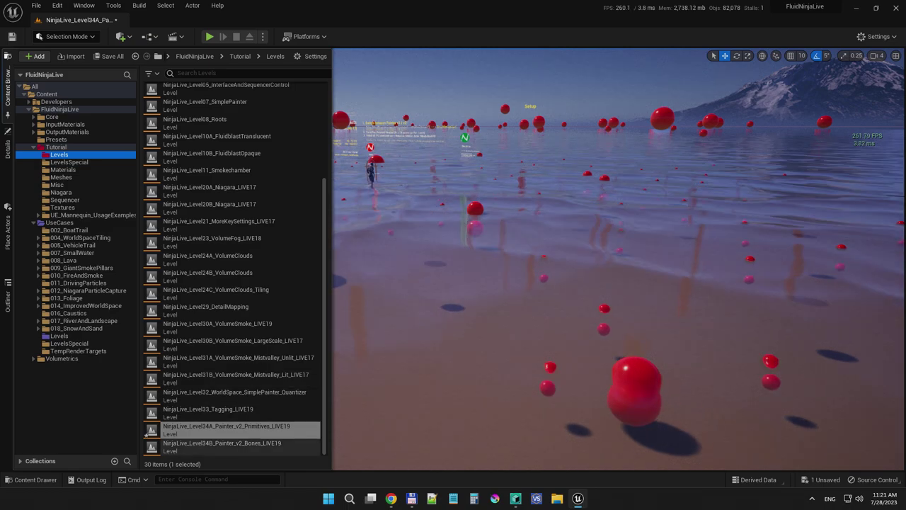
{"action": "double_click", "coordinate": [222, 444]}
{"action": "left_click", "coordinate": [533, 354]}
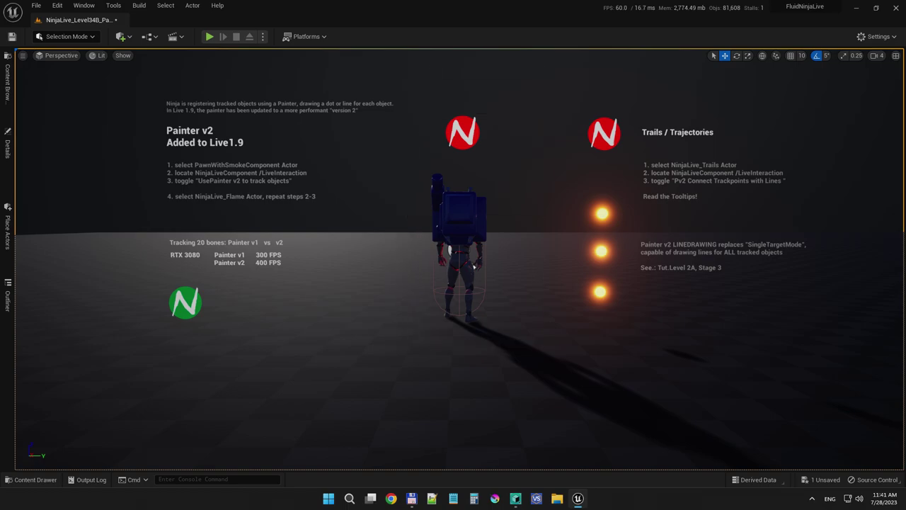
- Select the PawnWithSmokeComponent actor and show the settings categories of its NinjaLiveComponent
{"action": "left_click", "coordinate": [473, 266]}
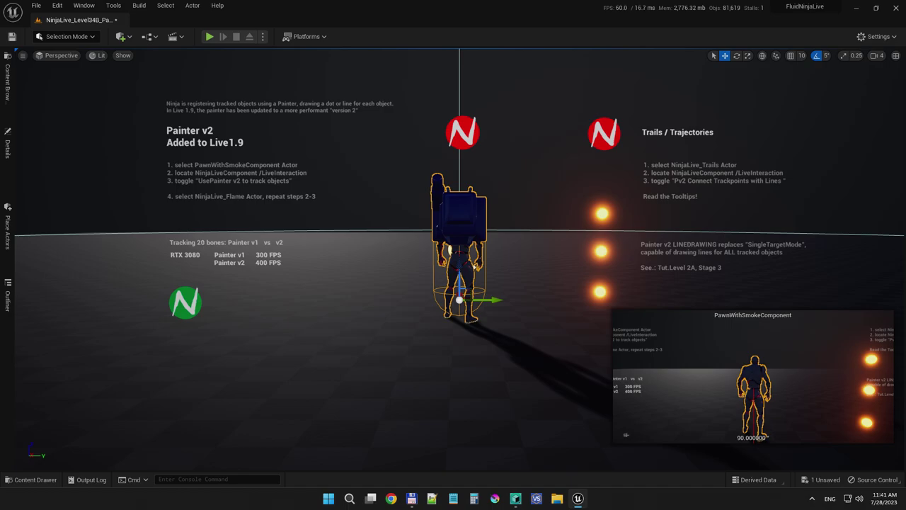
{"action": "left_click", "coordinate": [7, 145]}
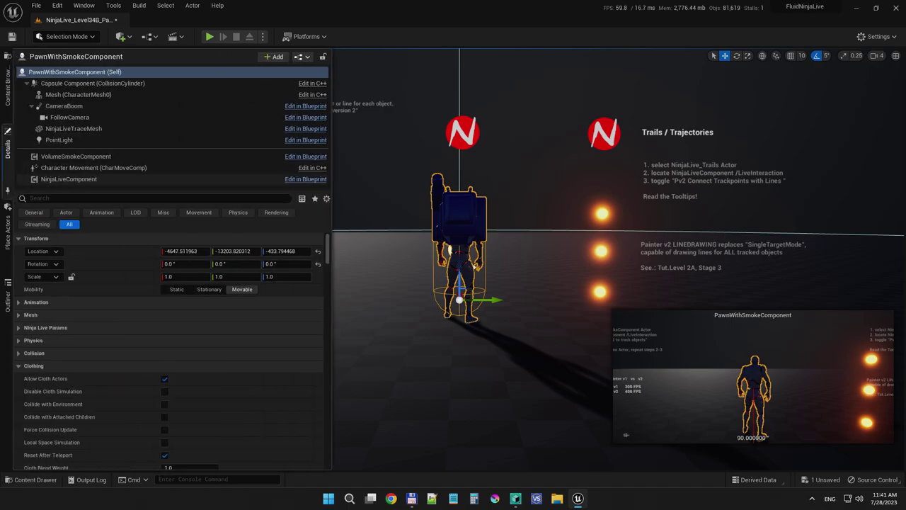
{"action": "left_click", "coordinate": [69, 180]}
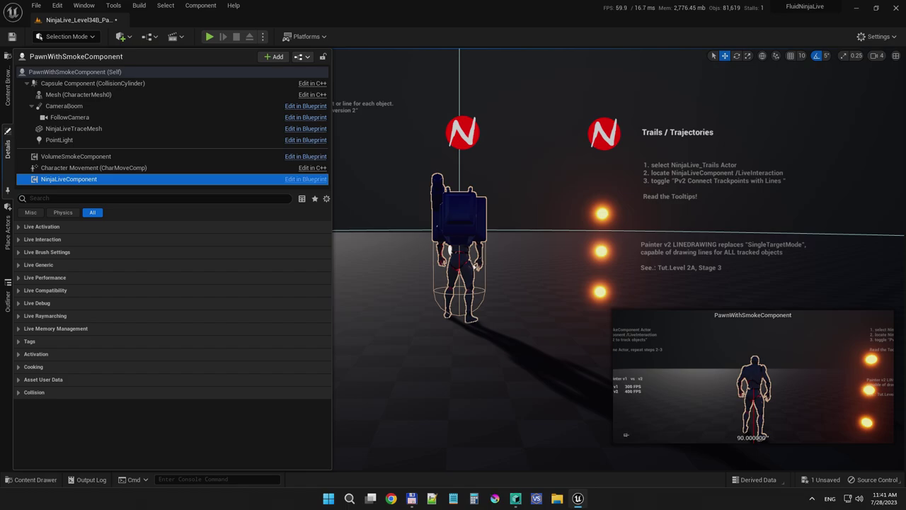
- Locate the NinjaLive_Flame actor under PawnWithSmokeComponent in the scene hierarchy and select both actors together
{"action": "left_click", "coordinate": [474, 266]}
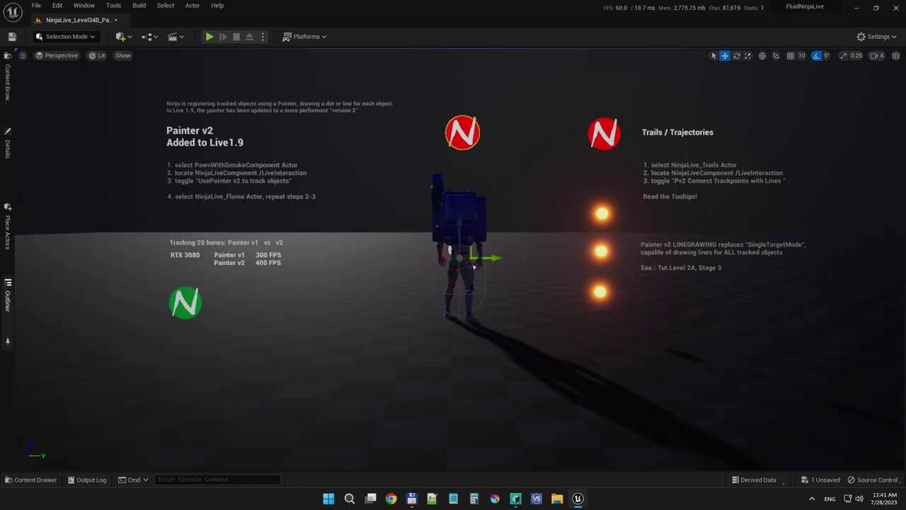
{"action": "left_click", "coordinate": [7, 301]}
{"action": "left_click", "coordinate": [84, 196]}
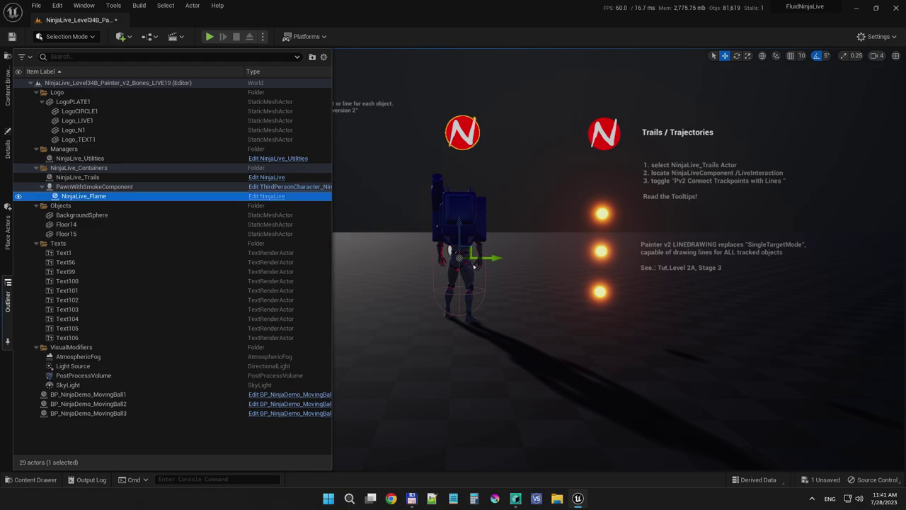
{"action": "left_click", "coordinate": [94, 187], "text": "ctrl"}
{"action": "left_click", "coordinate": [388, 170]}
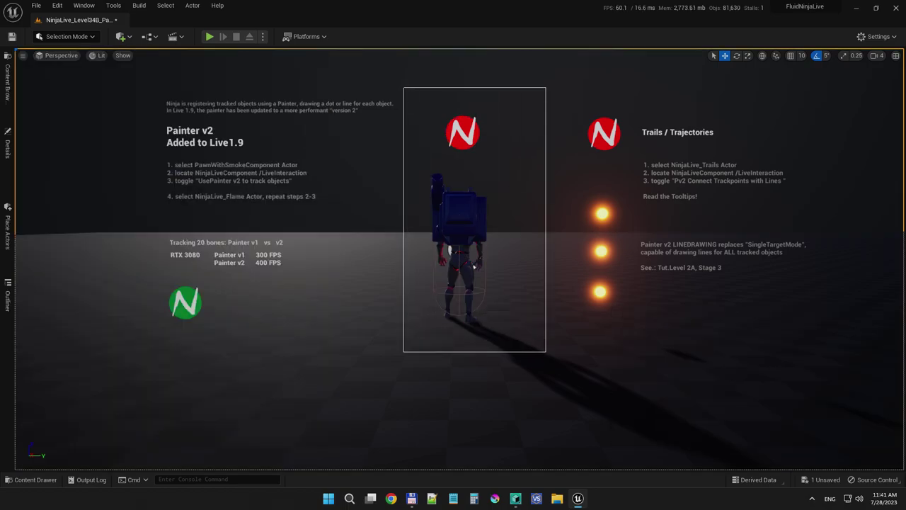
{"action": "left_click", "coordinate": [474, 267]}
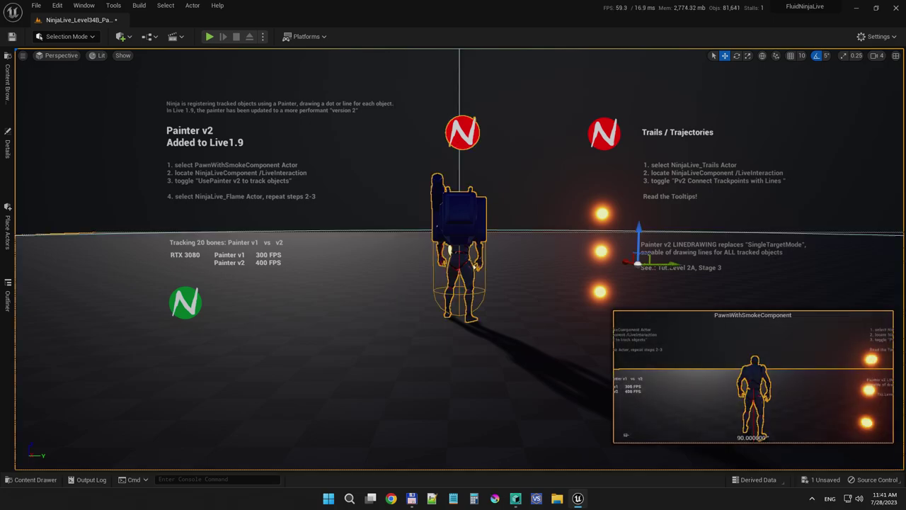
- Play the level and run the burning character in several directions to test its flame and smoke trails, and stop playing
{"action": "key", "text": "alt+p"}
{"action": "key", "text": "a"}
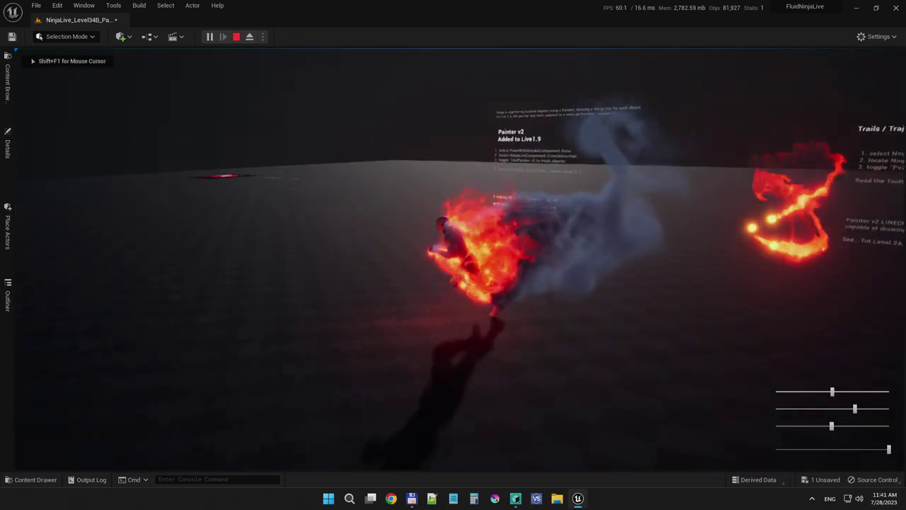
{"action": "key", "text": "d"}
{"action": "key", "text": "a"}
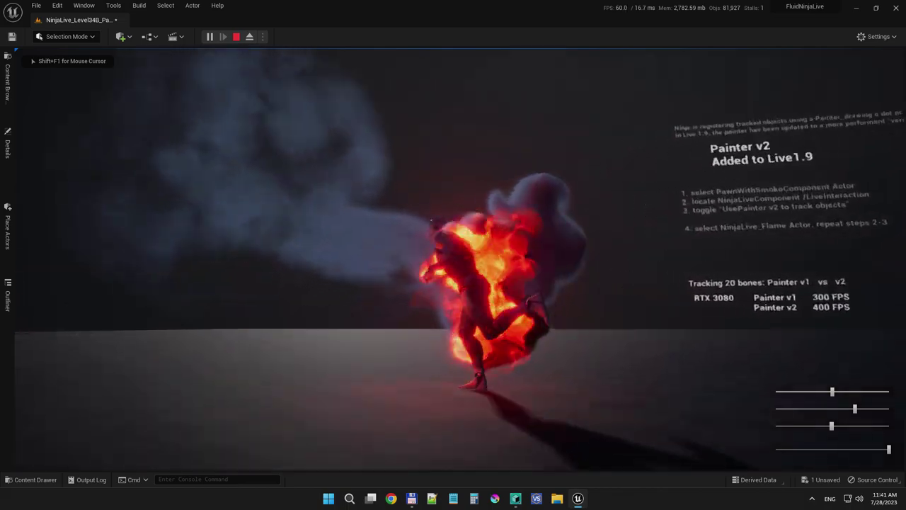
{"action": "key", "text": "w"}
{"action": "key", "text": "d"}
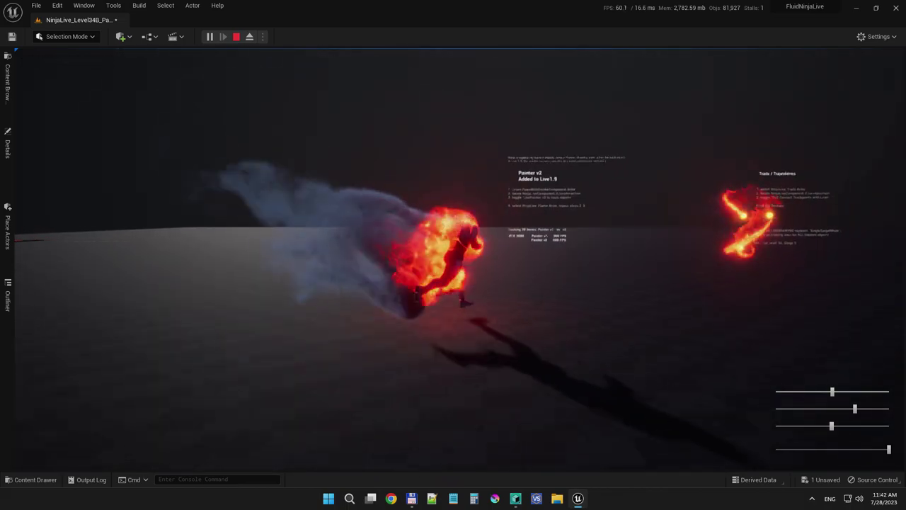
{"action": "key", "text": "w"}
{"action": "key", "text": "a"}
{"action": "key", "text": "s"}
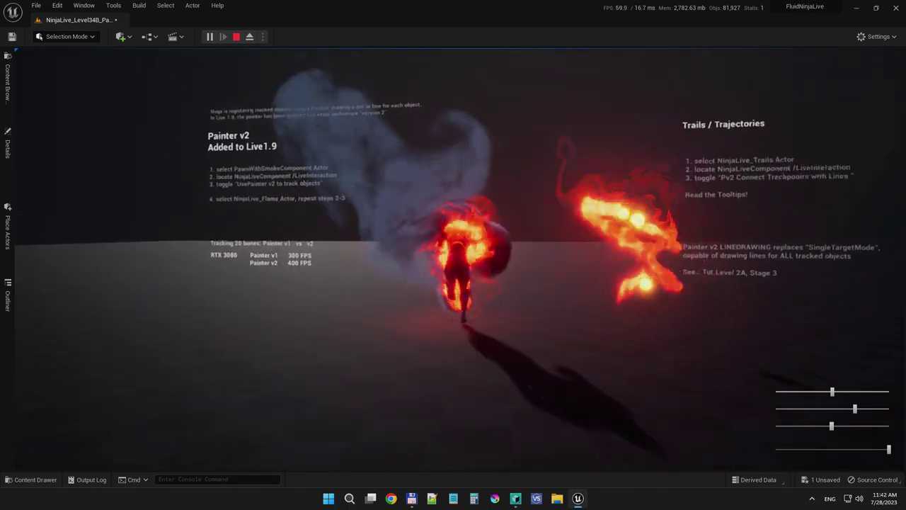
{"action": "key", "text": "Escape"}
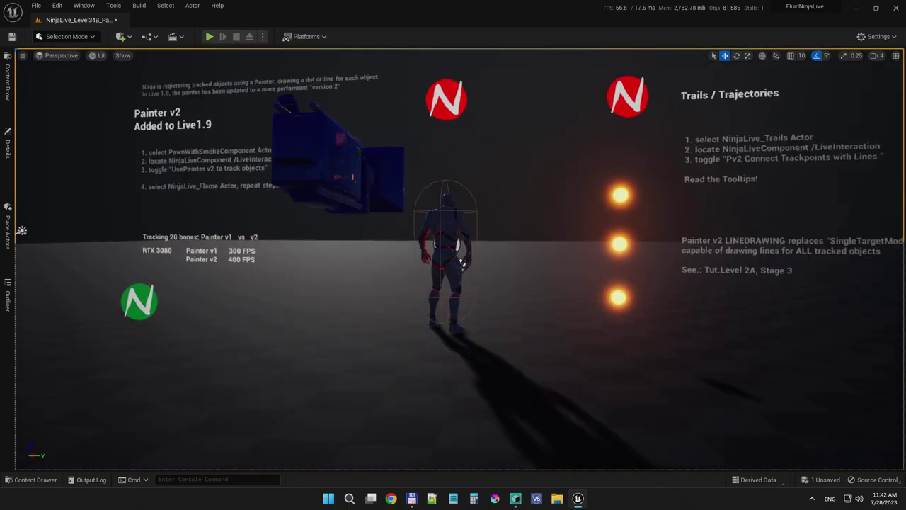
- Play the level again and observe the moving fireballs' trails with the viewport in immersive mode, ending the session when done
{"action": "right_click_drag", "start_coordinate": [453, 259], "coordinate": [470, 266]}
{"action": "key", "text": "s"}
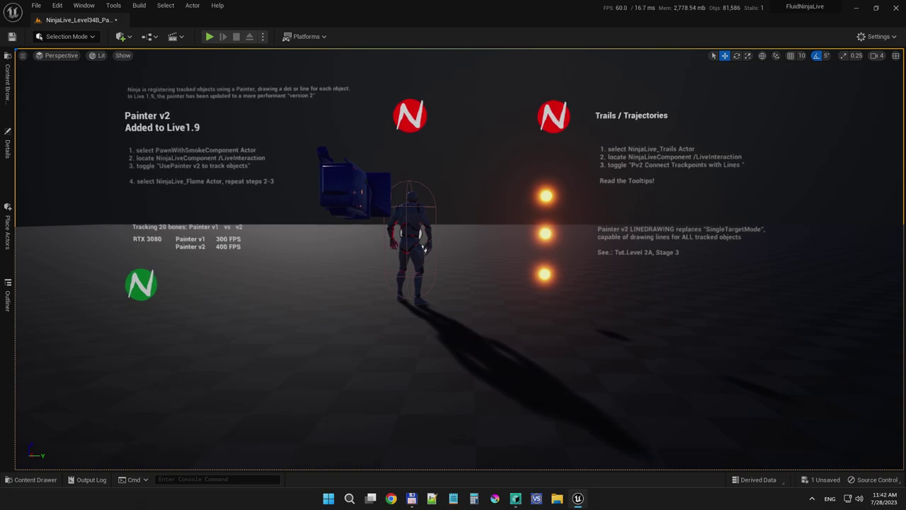
{"action": "key", "text": "alt+p"}
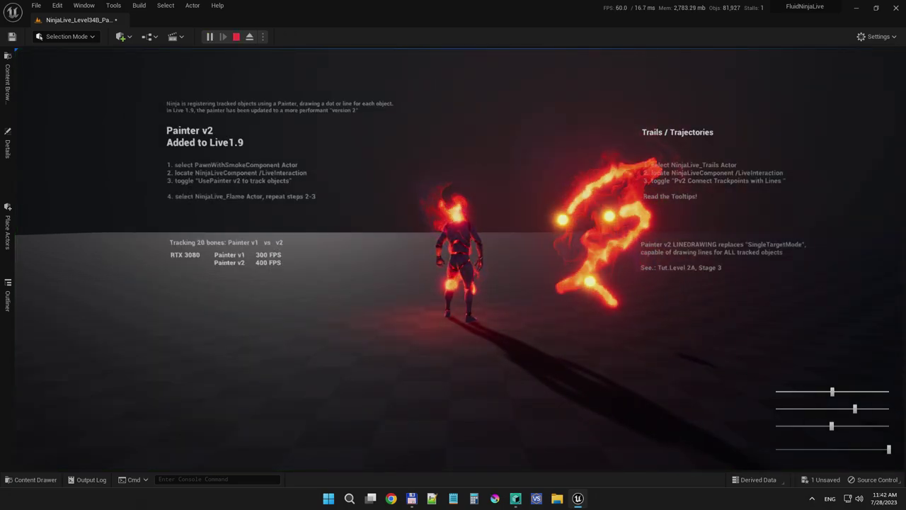
{"action": "key", "text": "F11"}
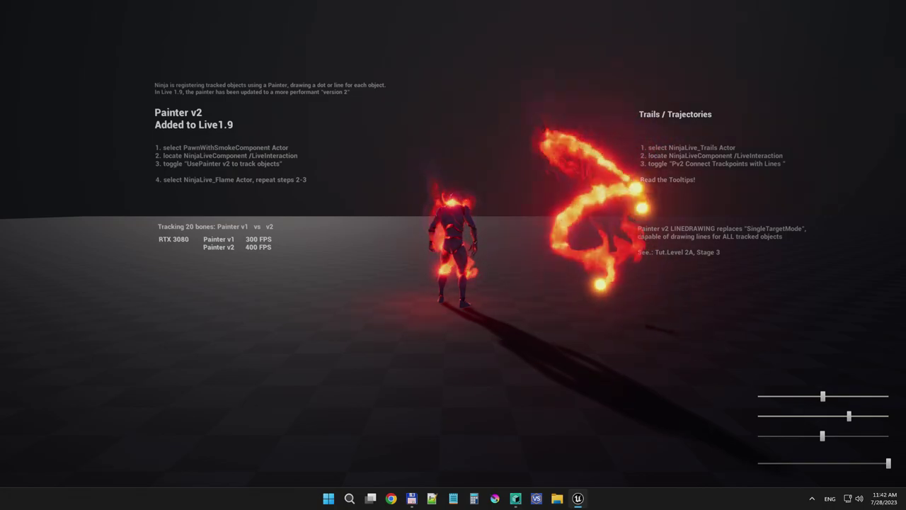
{"action": "key", "text": "Escape"}
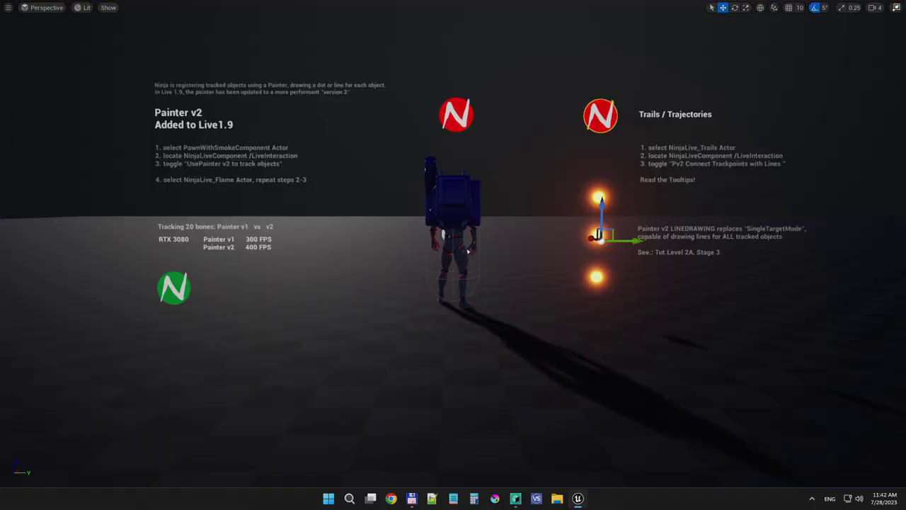
- Leave immersive mode and show the NinjaLiveComponent settings of the NinjaLive_Trails actor
{"action": "key", "text": "F11"}
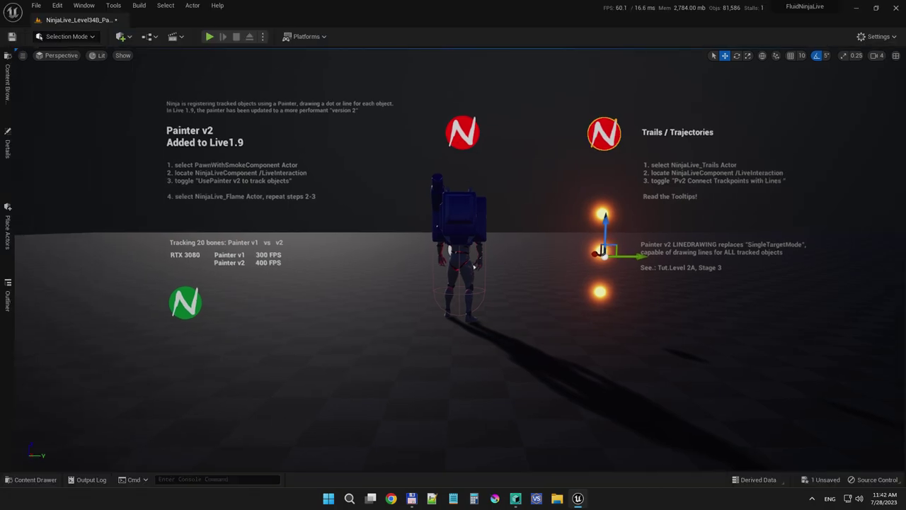
{"action": "left_click", "coordinate": [8, 149]}
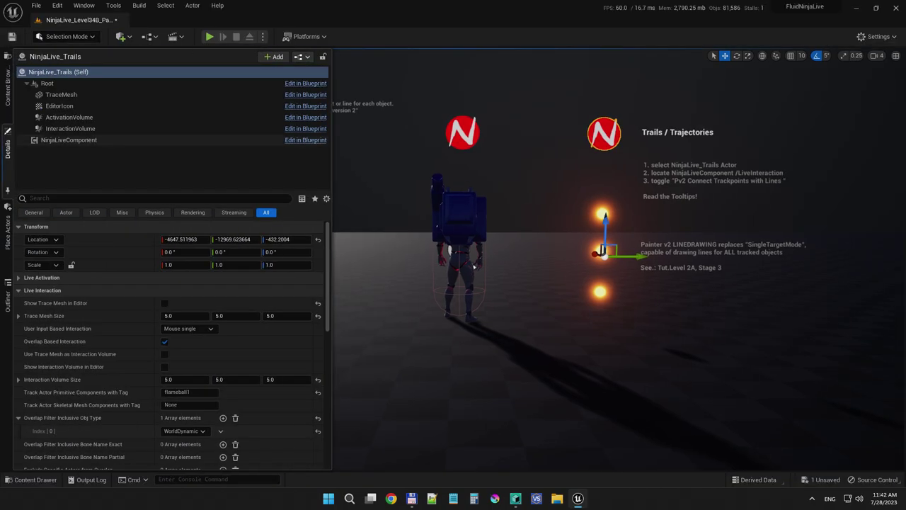
{"action": "left_click", "coordinate": [69, 140]}
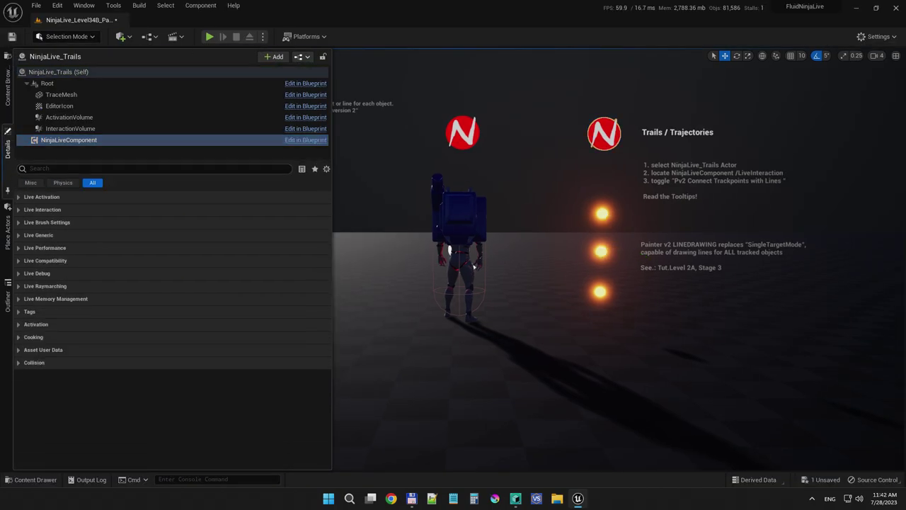
- Turn off PV2 Connect Trackpoints with Lines in the Live Interaction settings of NinjaLive_Trails' NinjaLiveComponent
{"action": "left_click", "coordinate": [42, 210]}
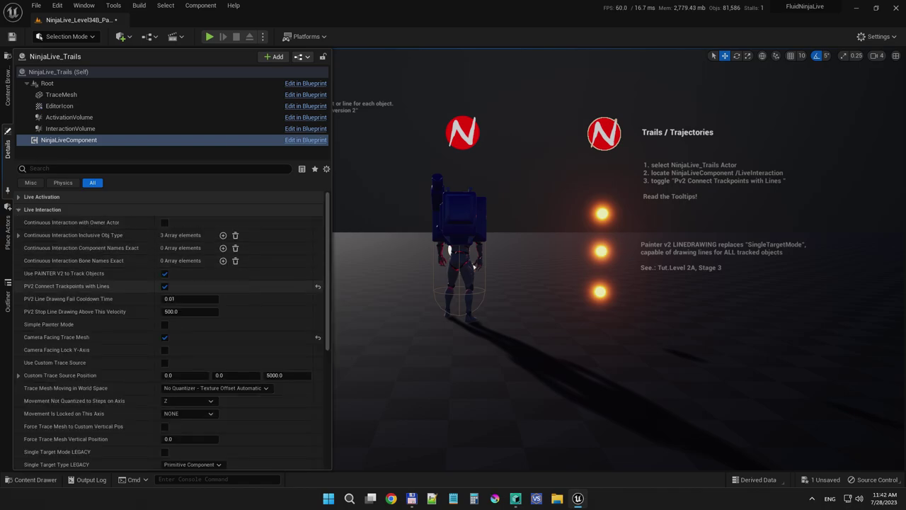
{"action": "left_click", "coordinate": [474, 267]}
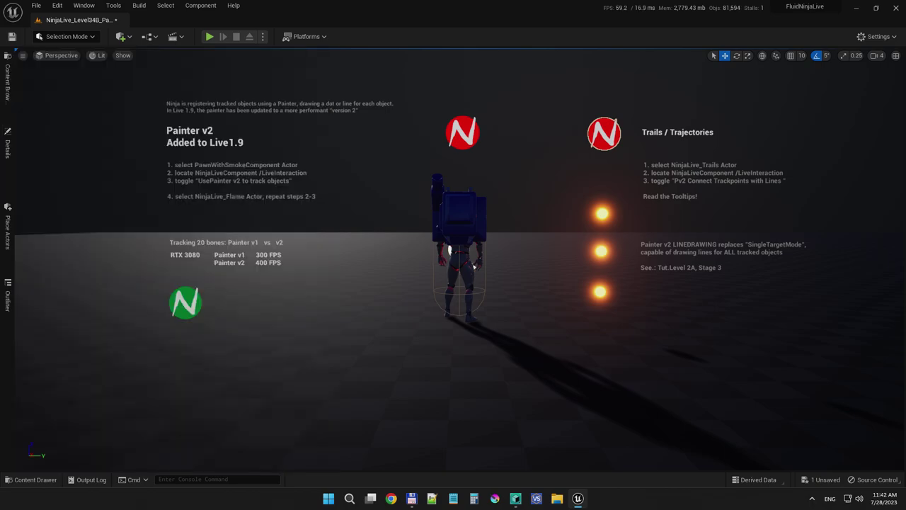
{"action": "left_click", "coordinate": [474, 267]}
- Play the level in immersive mode to observe the fireballs' trails drawn without connecting lines, and stop playing
{"action": "key", "text": "F11"}
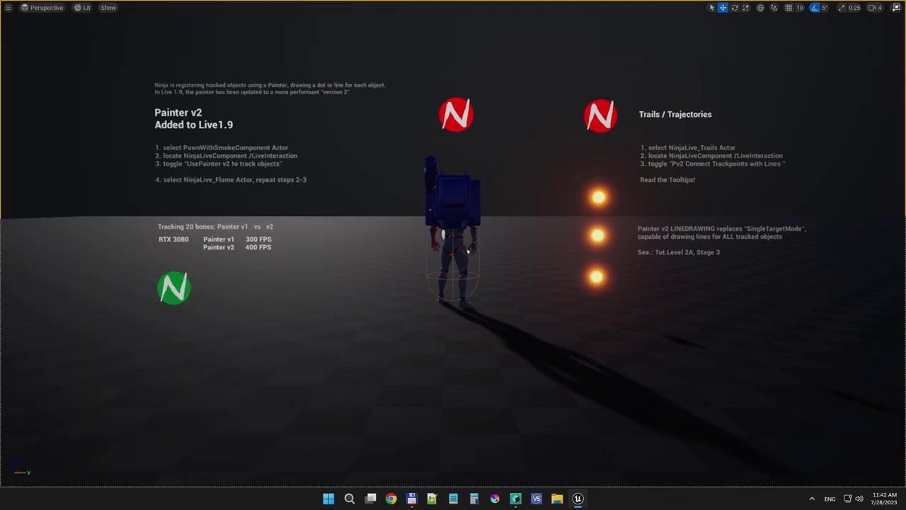
{"action": "key", "text": "alt+p"}
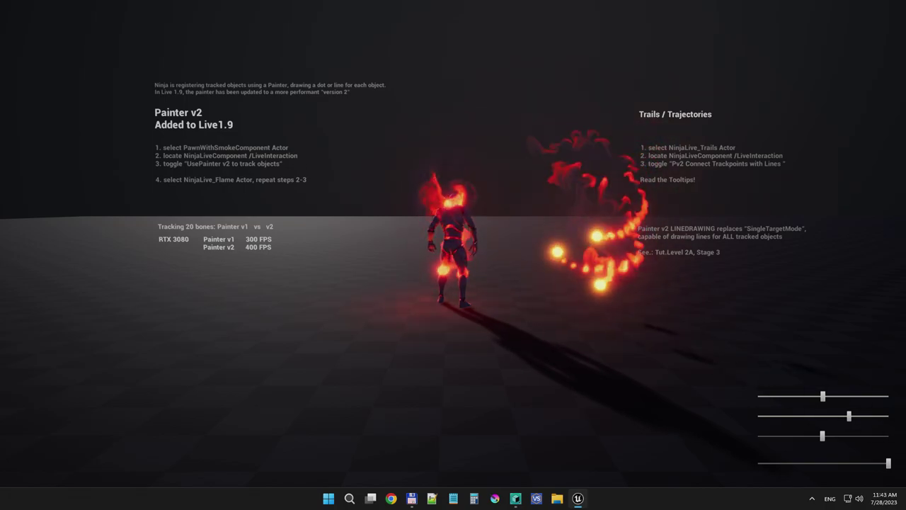
{"action": "key", "text": "Escape"}
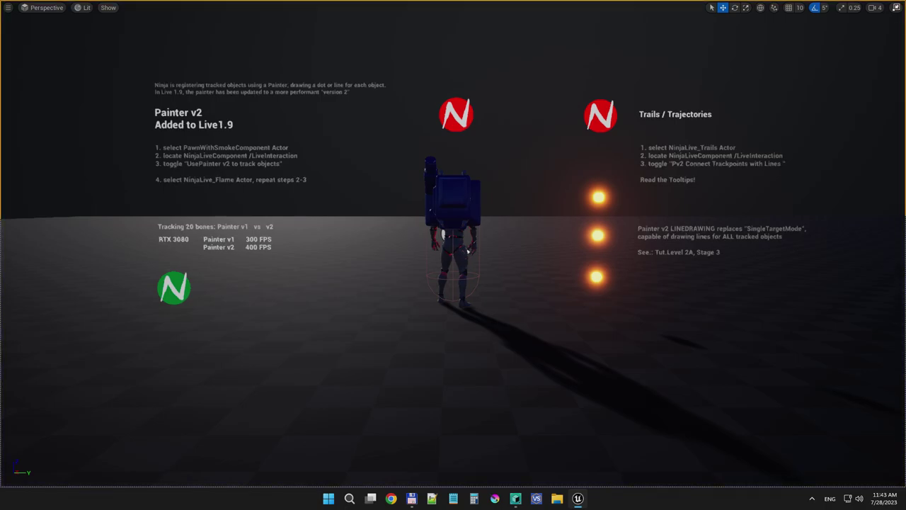
- Select the NinjaLive_Trails actor, leave immersive mode and turn on PV2 Connect Trackpoints with Lines for its NinjaLiveComponent
{"action": "left_click", "coordinate": [601, 116]}
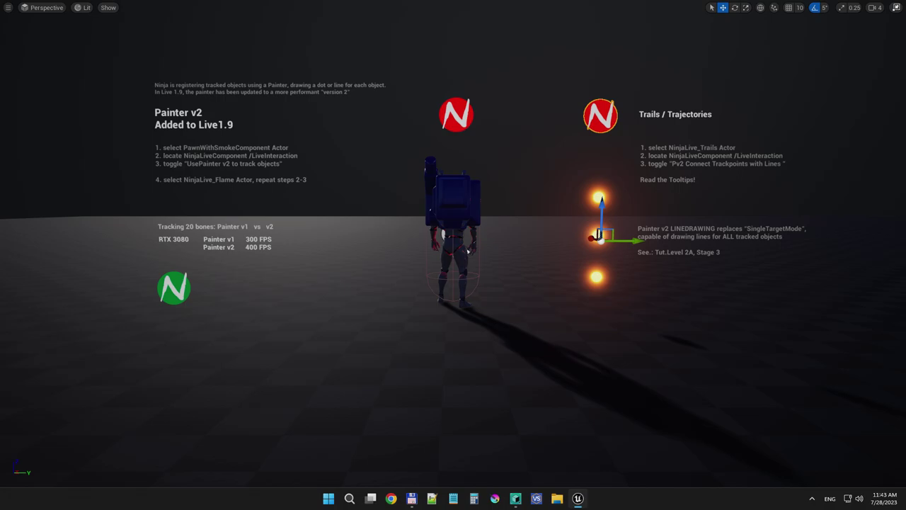
{"action": "mouse_move", "coordinate": [578, 499]}
{"action": "key", "text": "F11"}
{"action": "left_click", "coordinate": [8, 147]}
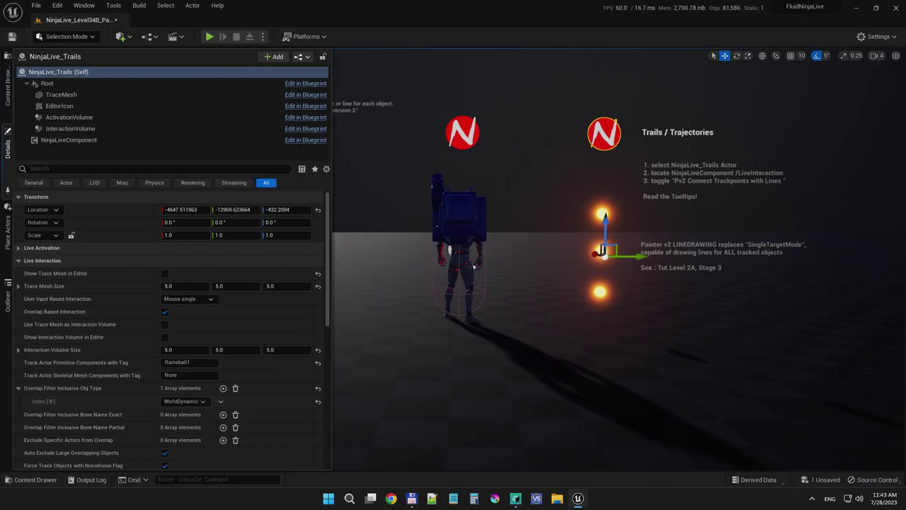
{"action": "left_click", "coordinate": [69, 140]}
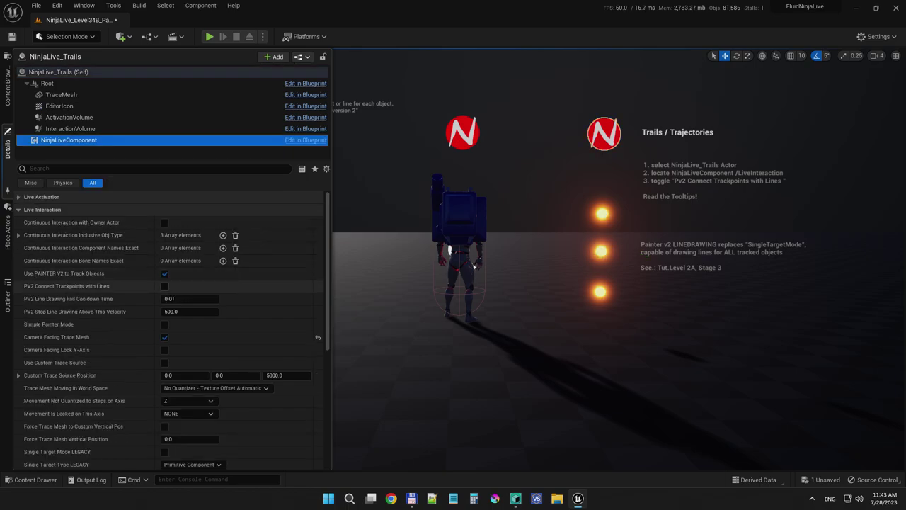
{"action": "left_click", "coordinate": [165, 286]}
- Play the level and run the burning character around in several directions while comparing the fireballs' connected trails, ending the session when done
{"action": "key", "text": "alt+p"}
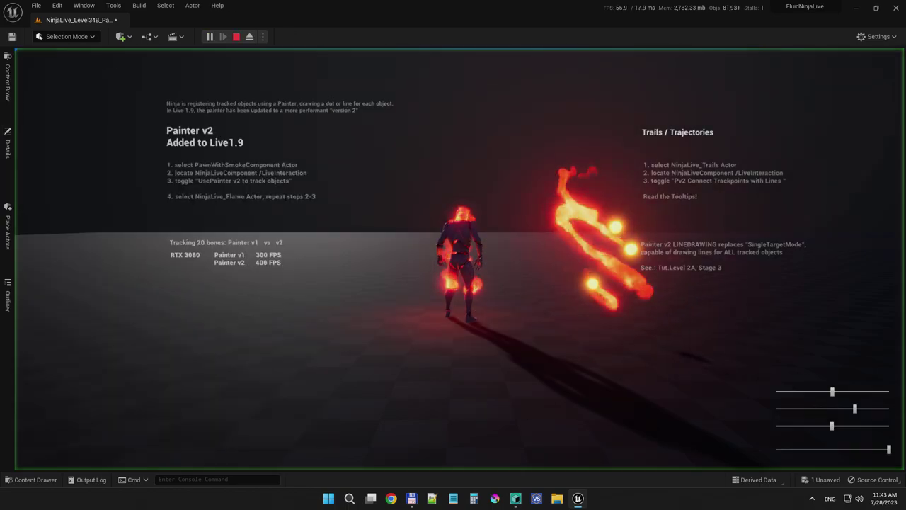
{"action": "key", "text": "s"}
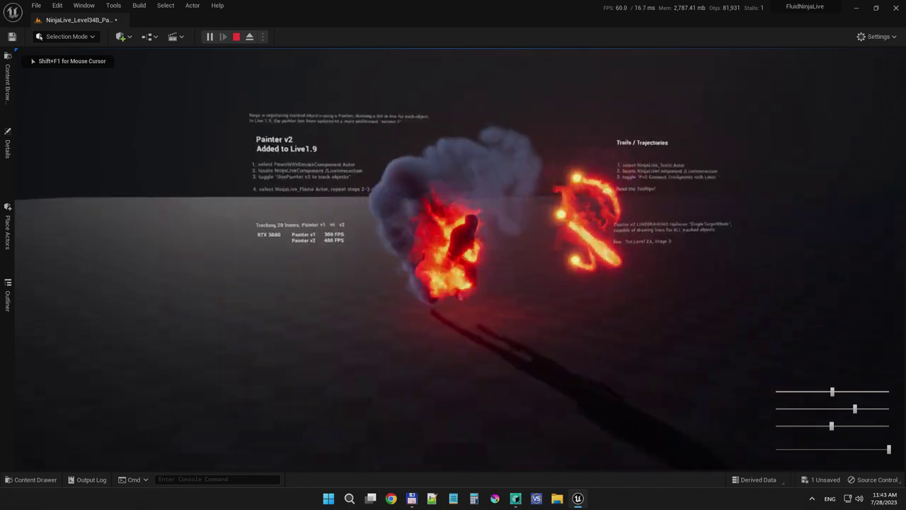
{"action": "key", "text": "d"}
{"action": "key", "text": "a"}
{"action": "key", "text": "w"}
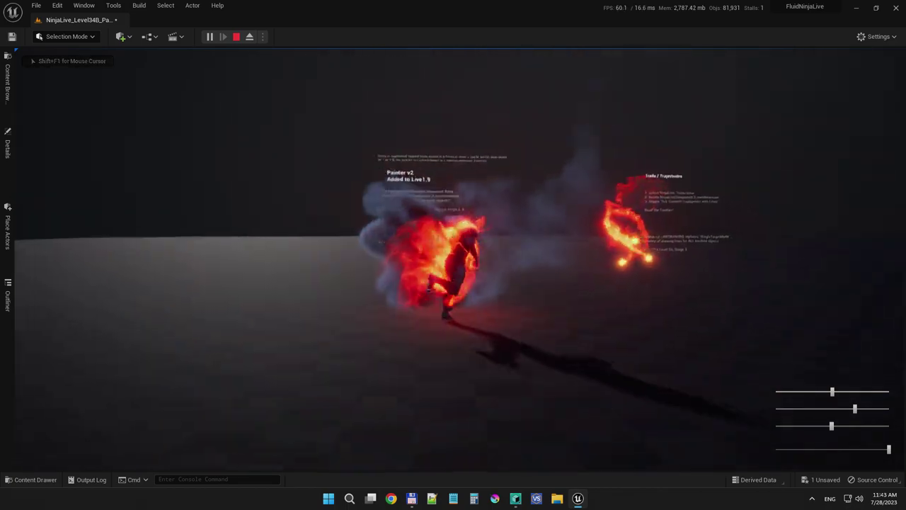
{"action": "key", "text": "s"}
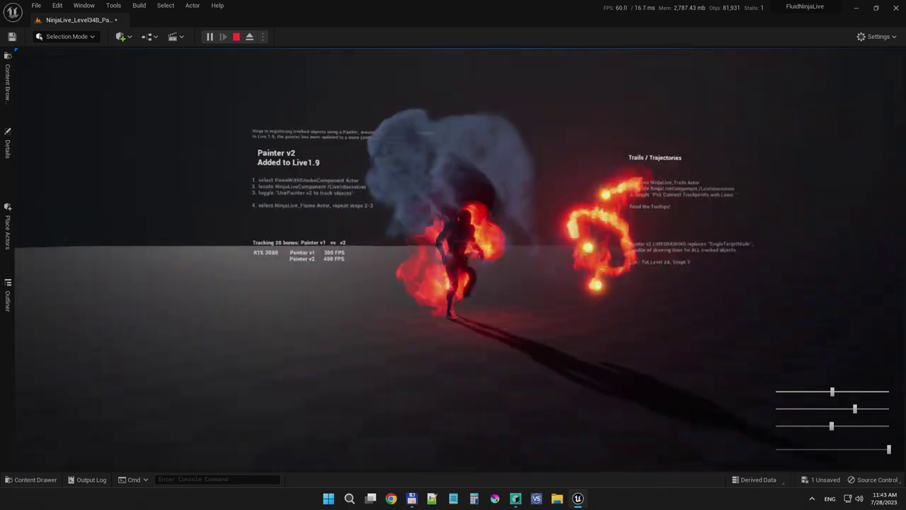
{"action": "key", "text": "Escape"}
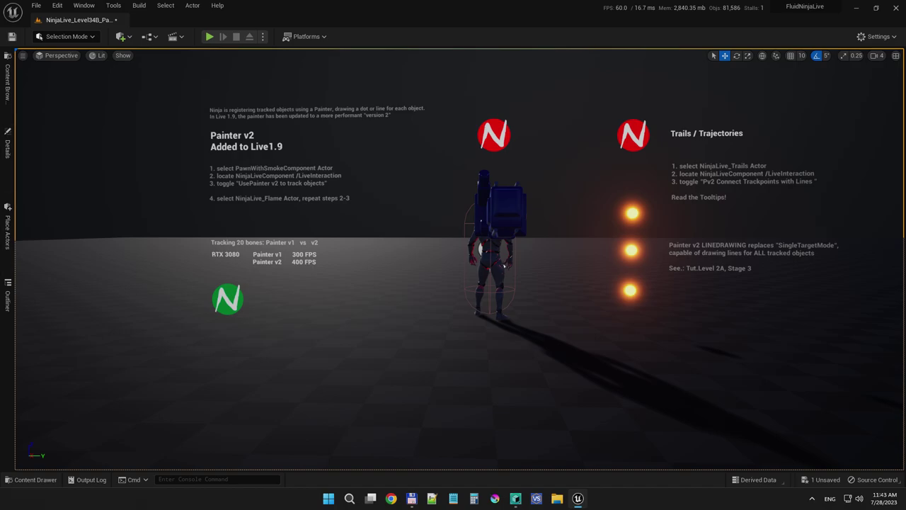
- Open the NinjaLive_Level00_LIVE19 tutorial level without saving the current level, and frame the 1.9 "multilayer materials" milestone with a selection marquee
{"action": "left_click", "coordinate": [8, 63]}
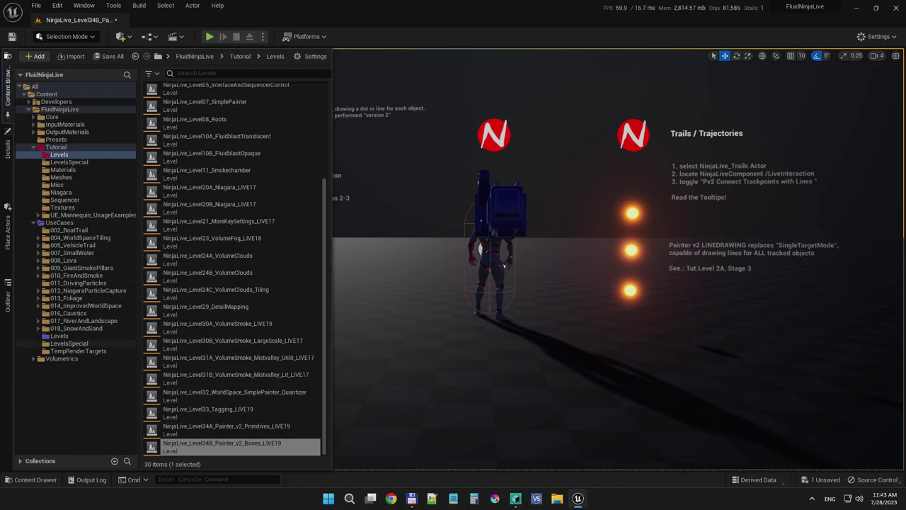
{"action": "left_click", "coordinate": [60, 154]}
{"action": "scroll", "coordinate": [212, 121], "scroll_direction": "up", "scroll_amount": 5}
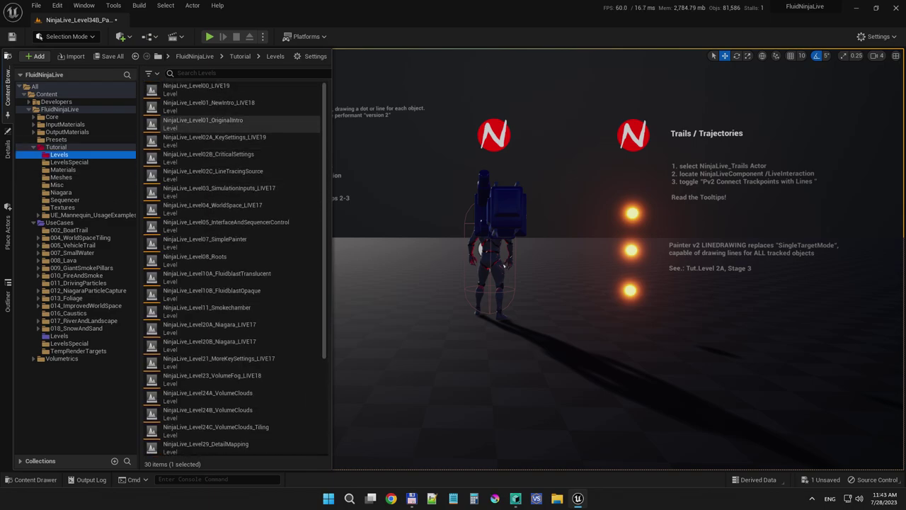
{"action": "double_click", "coordinate": [205, 90]}
{"action": "left_click", "coordinate": [528, 348]}
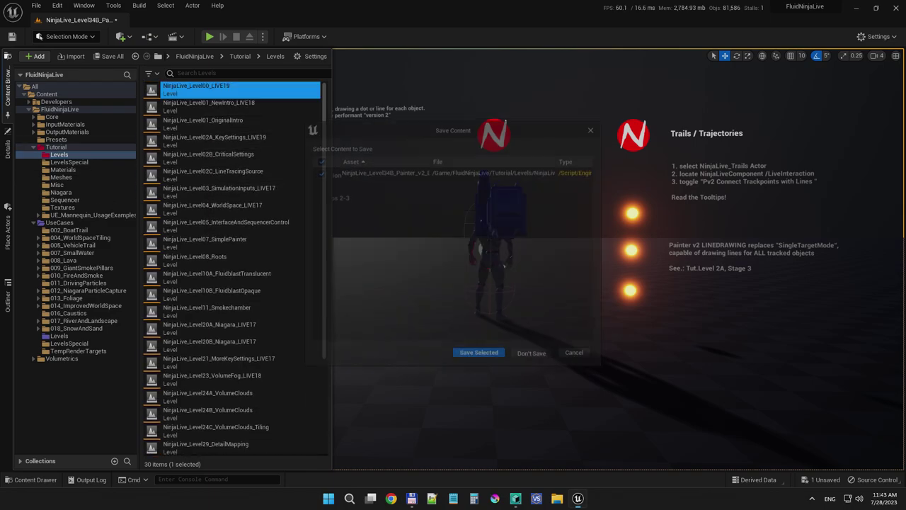
{"action": "left_click_drag", "start_coordinate": [346, 321], "coordinate": [431, 332], "text": "ctrl+alt"}
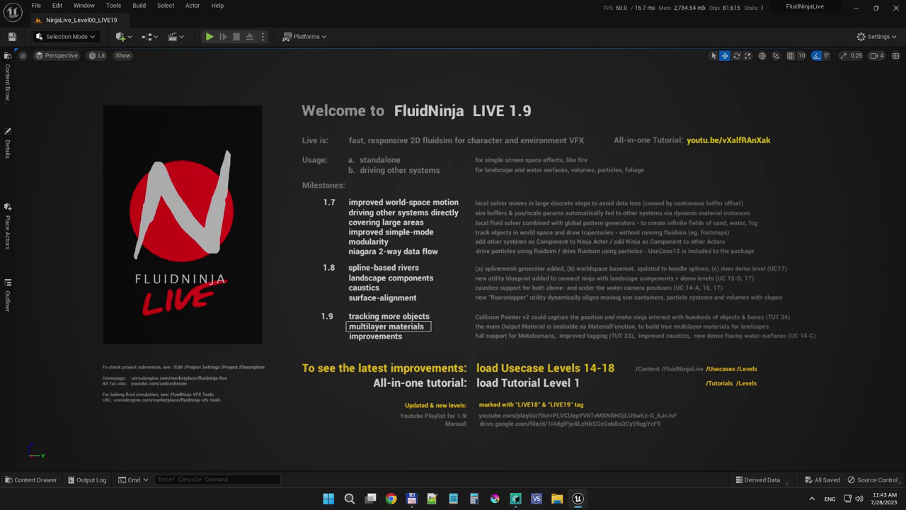
{"action": "left_click_drag", "start_coordinate": [431, 331], "coordinate": [342, 312], "text": "ctrl+alt"}
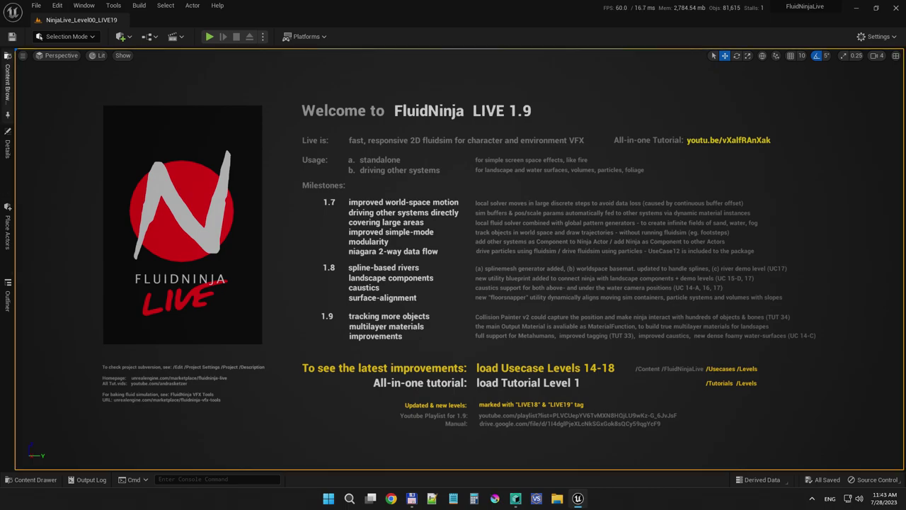
- Browse to OutputMaterials/BaseMaterials and point out M_NinjaOutput_WorldSpaceGeneric and the MF_NinjaOutput_WorldSpaceGeneric material function
{"action": "left_click", "coordinate": [7, 85]}
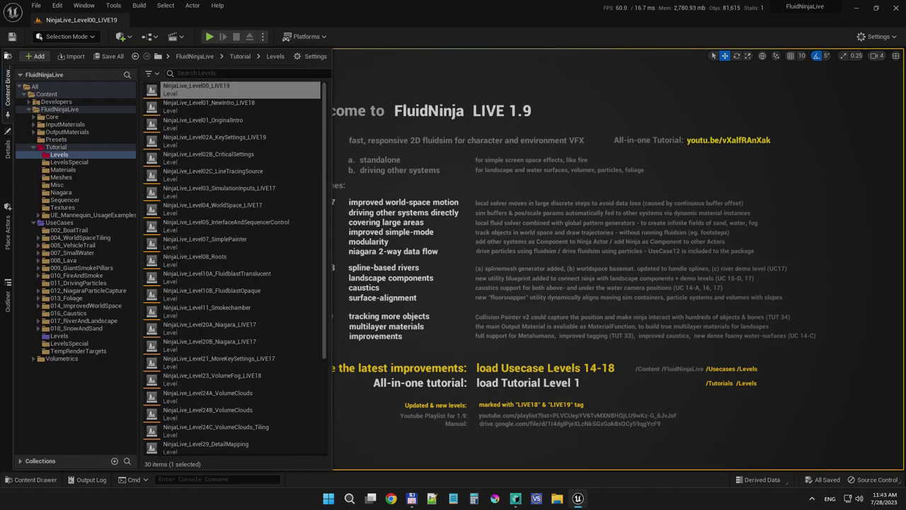
{"action": "left_click", "coordinate": [34, 131]}
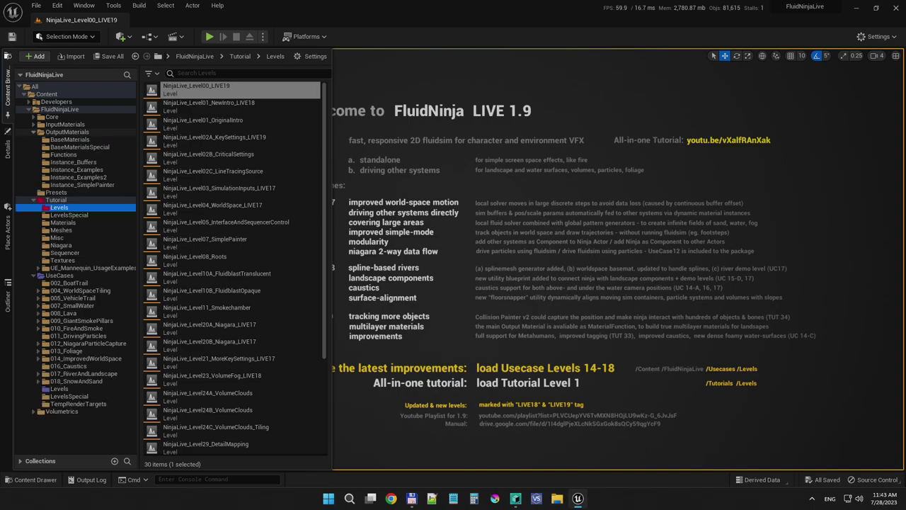
{"action": "left_click", "coordinate": [67, 131]}
{"action": "left_click", "coordinate": [70, 139]}
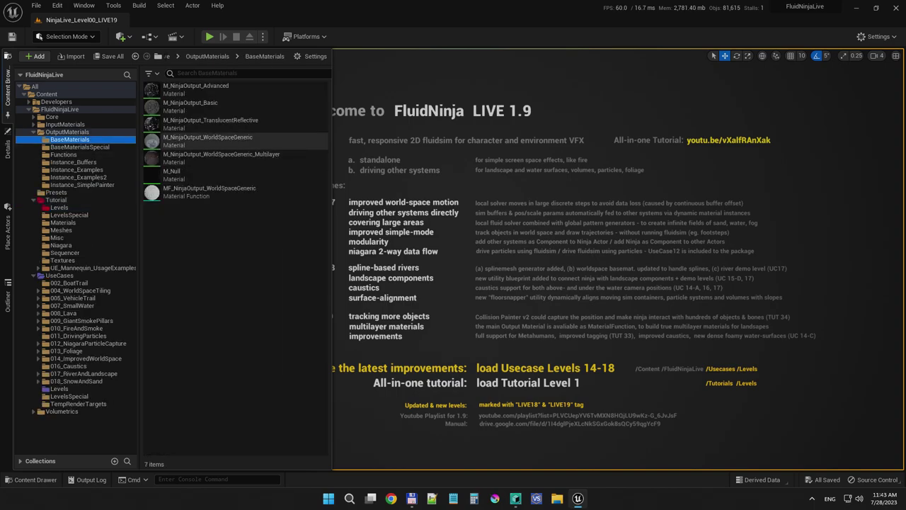
{"action": "left_click", "coordinate": [208, 140]}
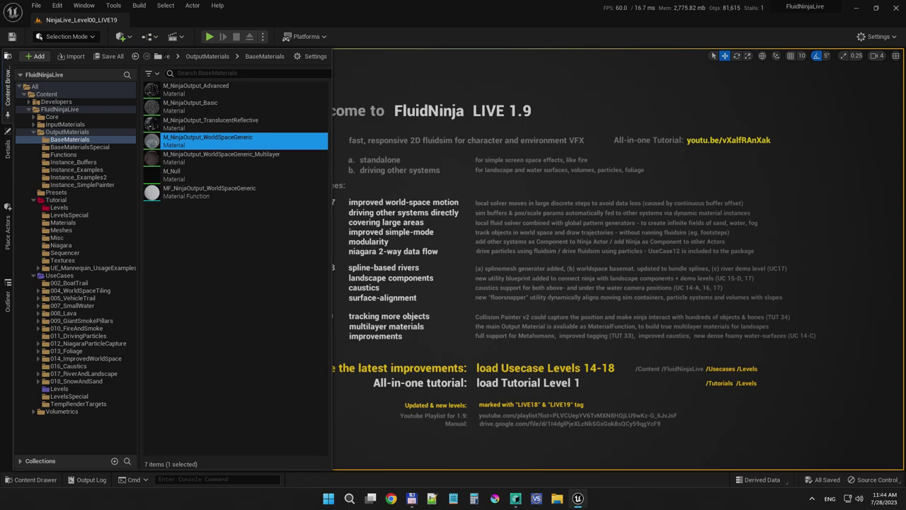
{"action": "left_click", "coordinate": [244, 192]}
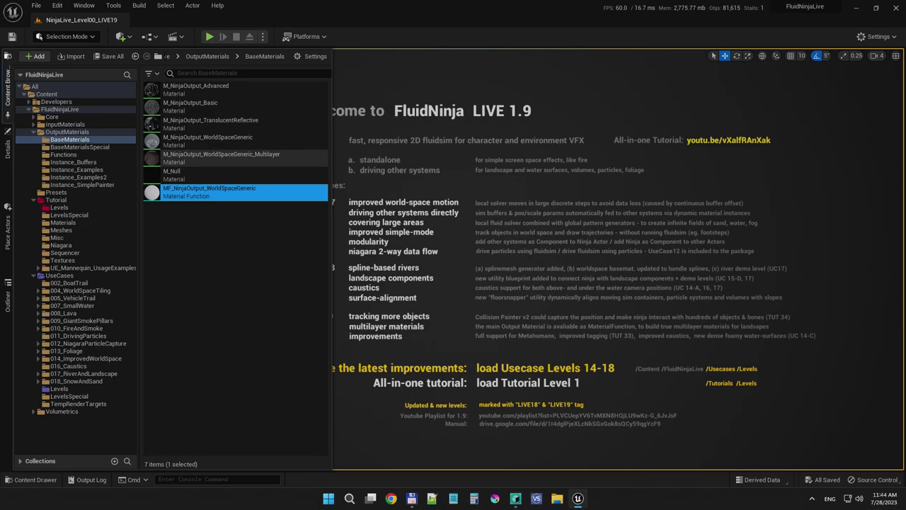
- Open the M_NinjaOutput_WorldSpaceGeneric_Multilayer material and show the First Material and Second Material blocks of its graph
{"action": "double_click", "coordinate": [222, 157]}
{"action": "right_click_drag", "start_coordinate": [304, 191], "coordinate": [504, 252]}
{"action": "scroll", "coordinate": [270, 196], "scroll_direction": "down", "scroll_amount": 5}
{"action": "scroll", "coordinate": [378, 207], "scroll_direction": "up", "scroll_amount": 5}
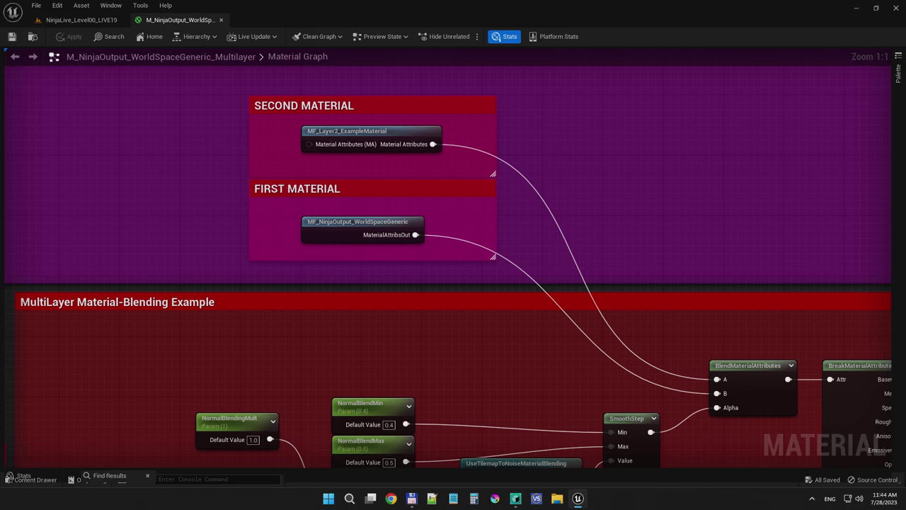
- Examine how the first and second material functions feed the BlendMaterialAttributes node in the multilayer blending example, and close the material
{"action": "left_click", "coordinate": [358, 228]}
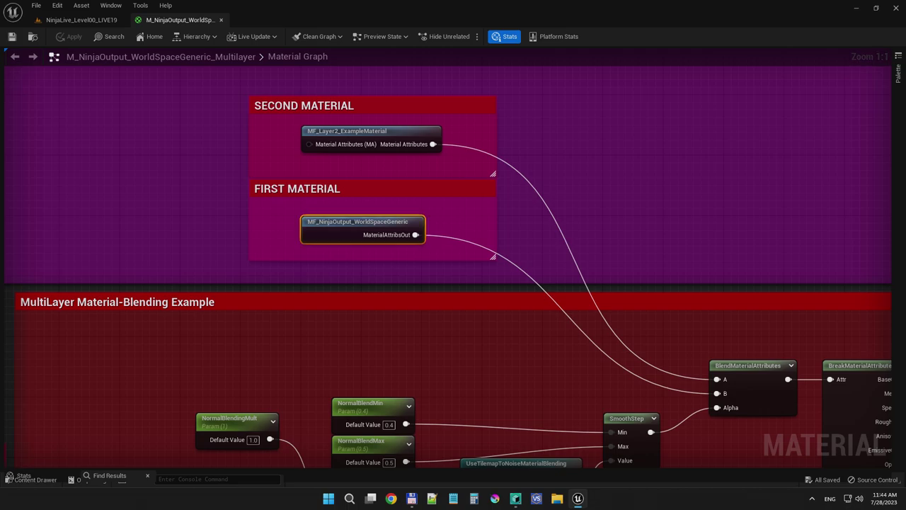
{"action": "scroll", "coordinate": [519, 169], "scroll_direction": "down", "scroll_amount": 2}
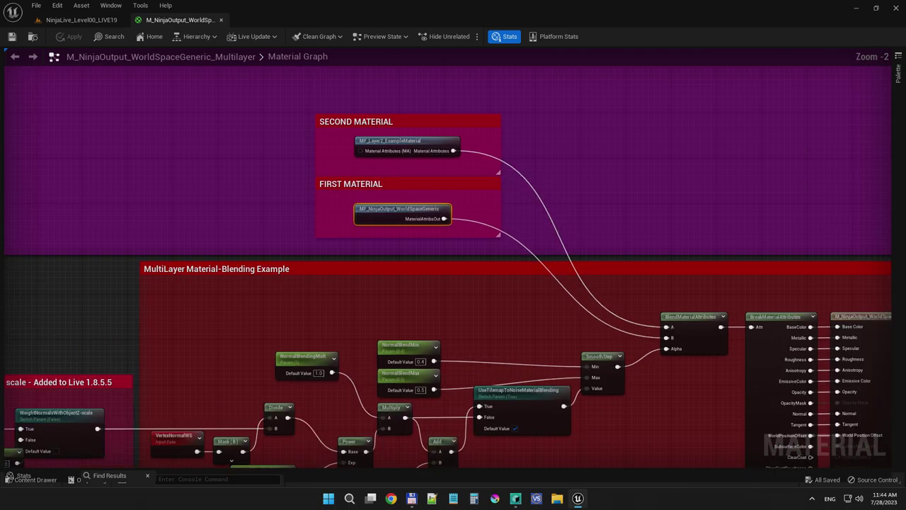
{"action": "left_click", "coordinate": [361, 135]}
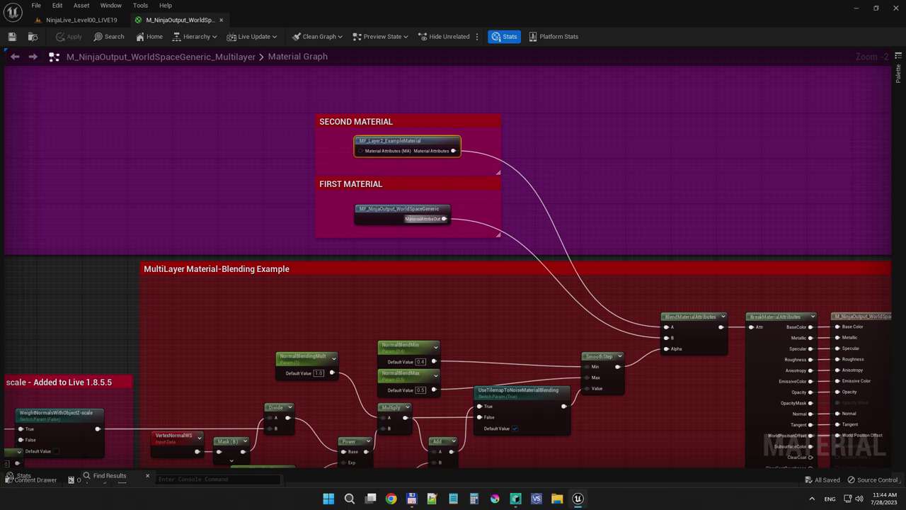
{"action": "left_click", "coordinate": [361, 206]}
{"action": "scroll", "coordinate": [592, 213], "scroll_direction": "down", "scroll_amount": 1}
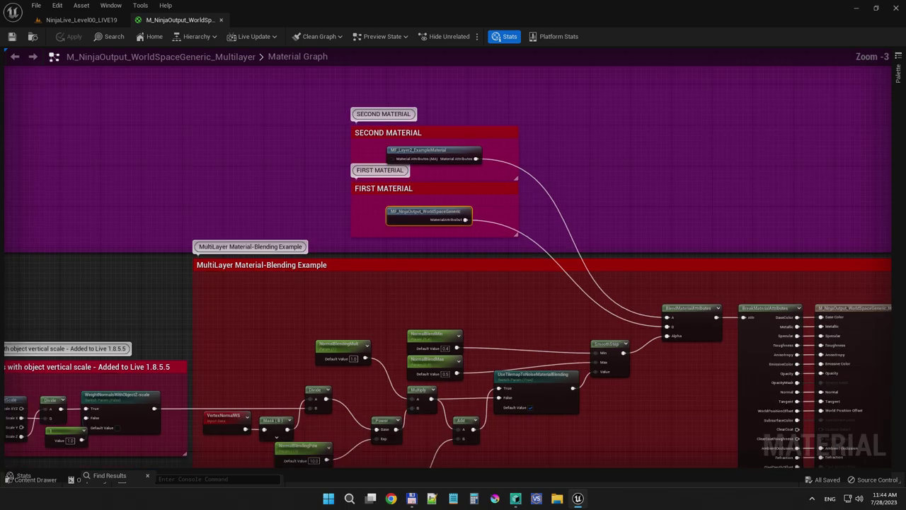
{"action": "right_click_drag", "start_coordinate": [593, 305], "coordinate": [579, 346]}
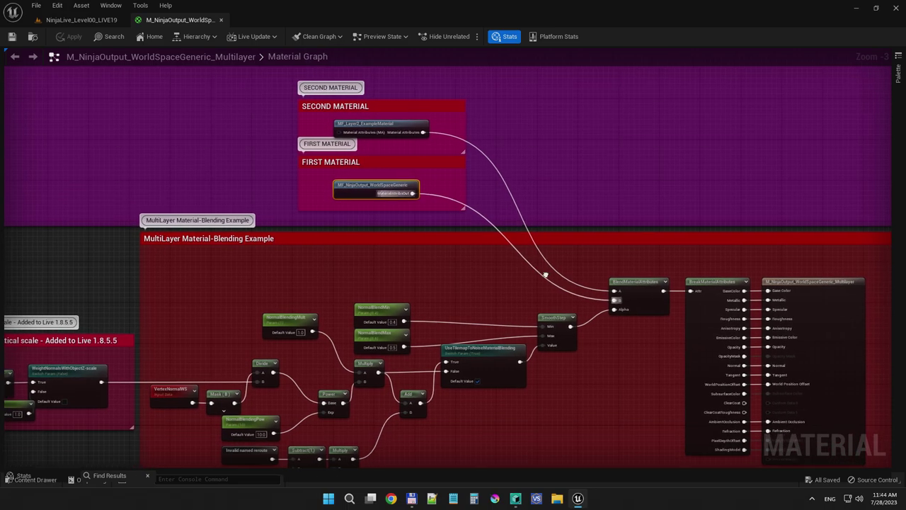
{"action": "scroll", "coordinate": [340, 156], "scroll_direction": "up", "scroll_amount": 3}
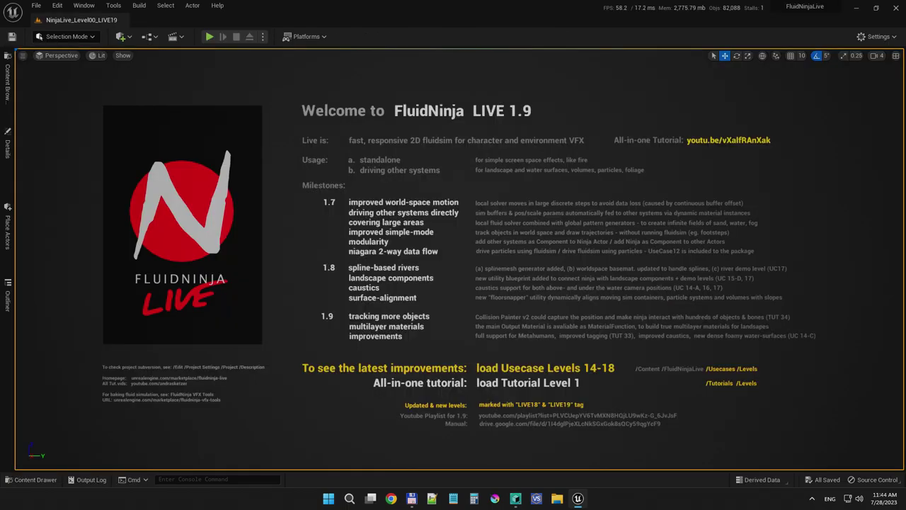
- Open the Usecase_018A_Snow_LIVE18 level from the UseCases/Levels folder
{"action": "key", "text": "ctrl+space"}
{"action": "left_click", "coordinate": [62, 389]}
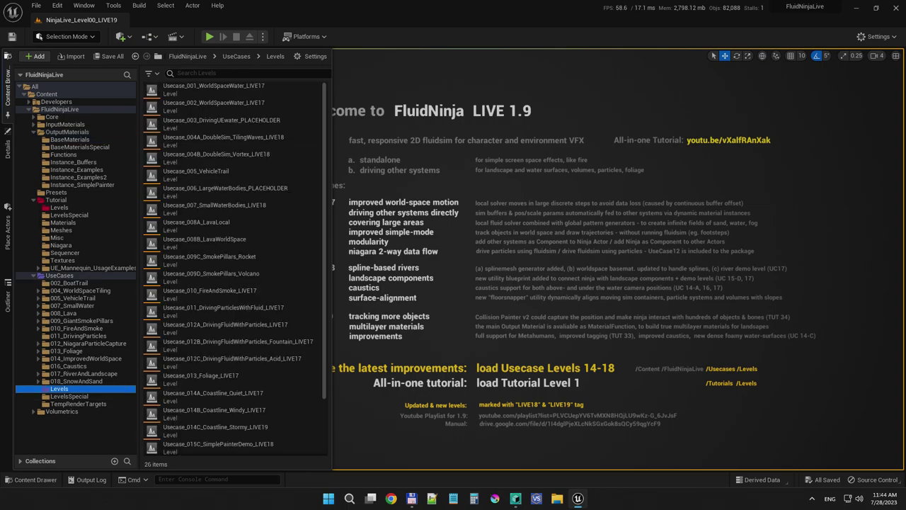
{"action": "scroll", "coordinate": [226, 391], "scroll_direction": "down", "scroll_amount": 3}
{"action": "double_click", "coordinate": [201, 428]}
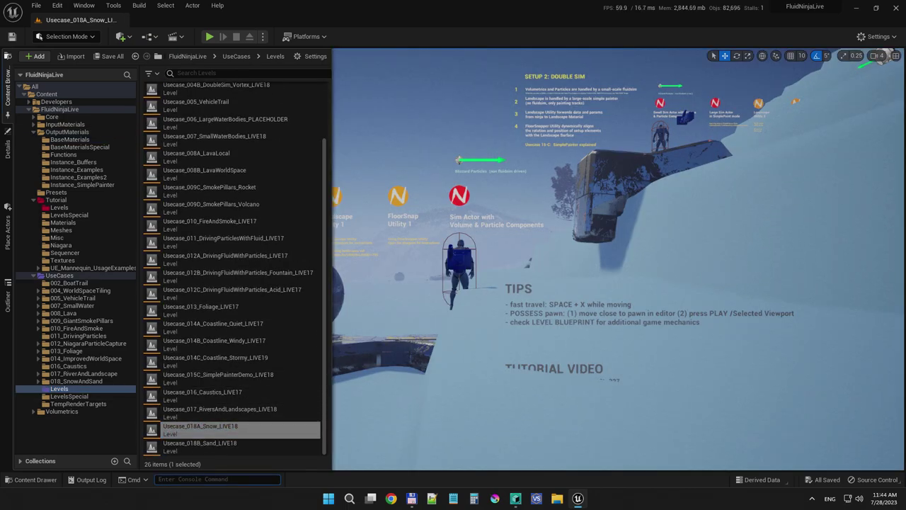
- Play the Snow level in a full-screen viewport and run the character across the snowy slope to The Pit
{"action": "key", "text": "ctrl+space"}
{"action": "key", "text": "F11"}
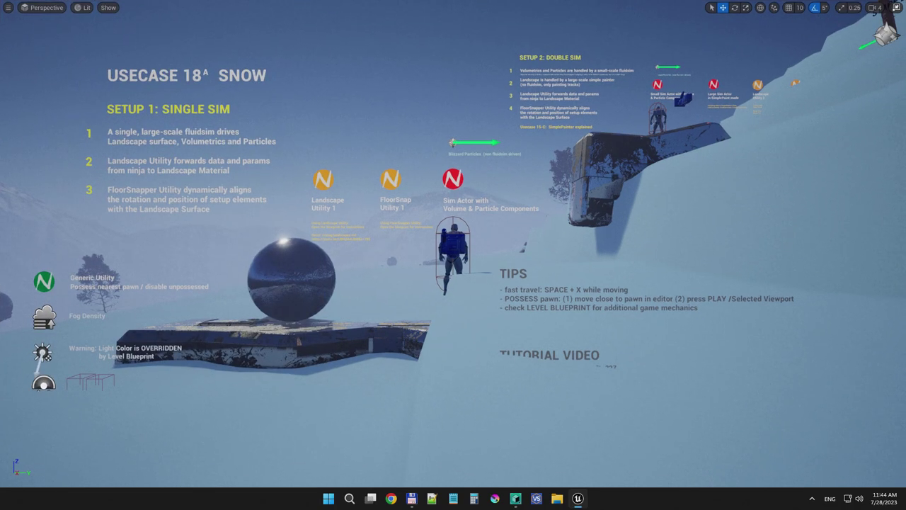
{"action": "key", "text": "alt+p"}
{"action": "key", "text": "w"}
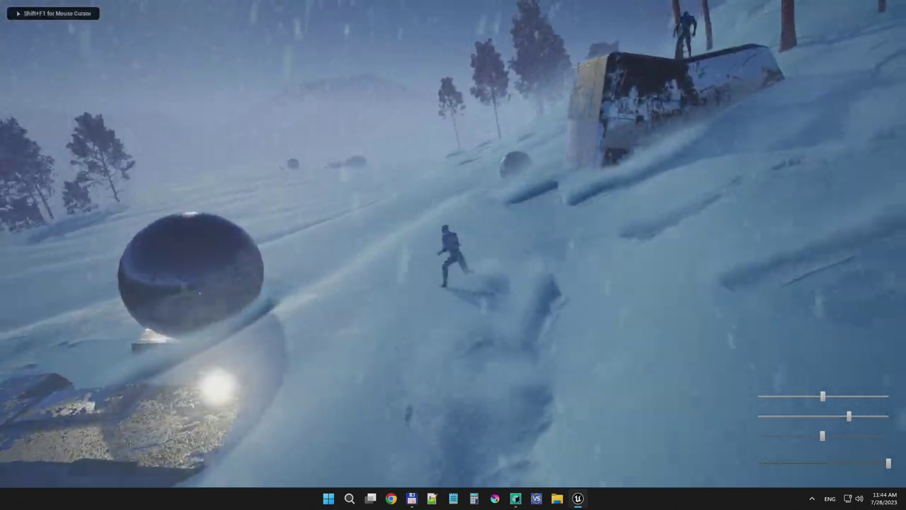
{"action": "key", "text": "w"}
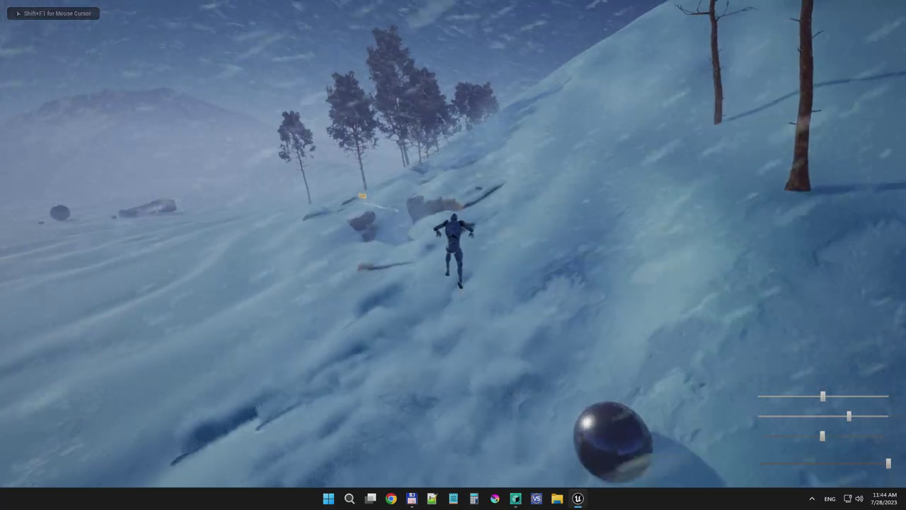
{"action": "key", "text": "w"}
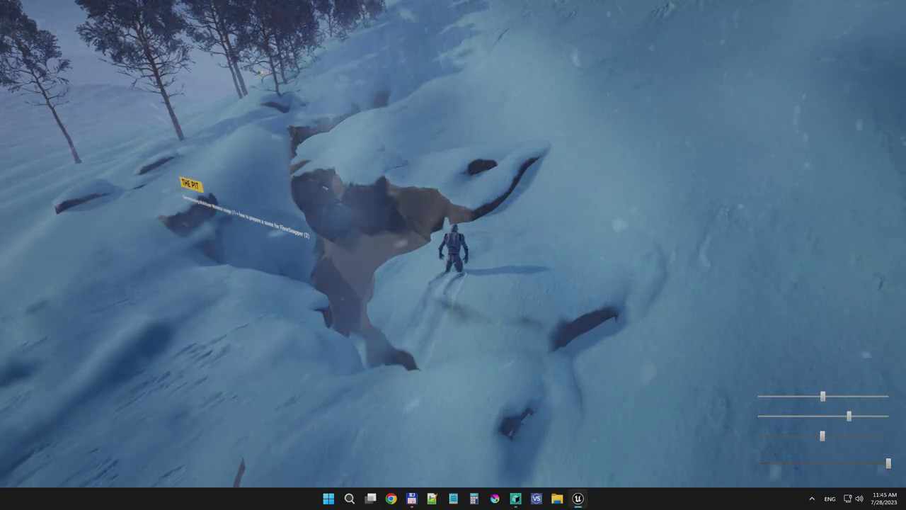
- Run the character around the edge of The Pit, end the play session and restore the editor layout
{"action": "left_click", "coordinate": [453, 255]}
{"action": "key", "text": "s"}
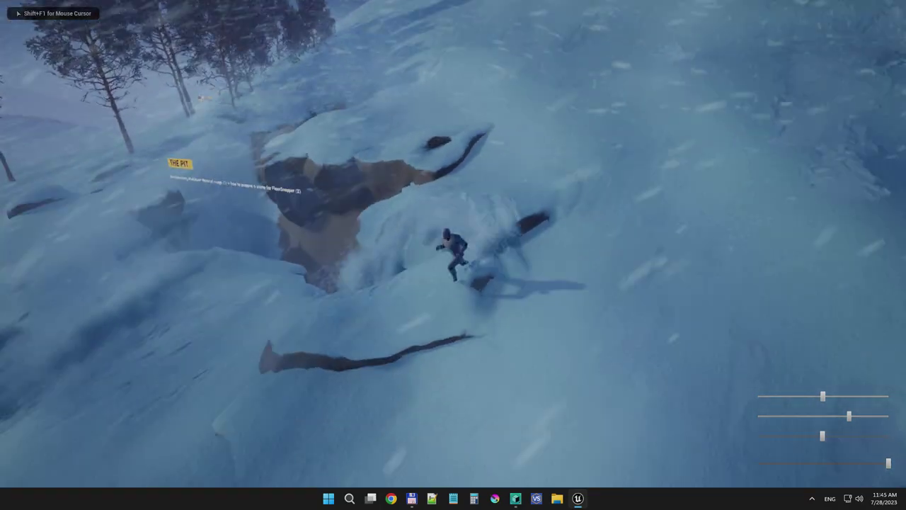
{"action": "key", "text": "w"}
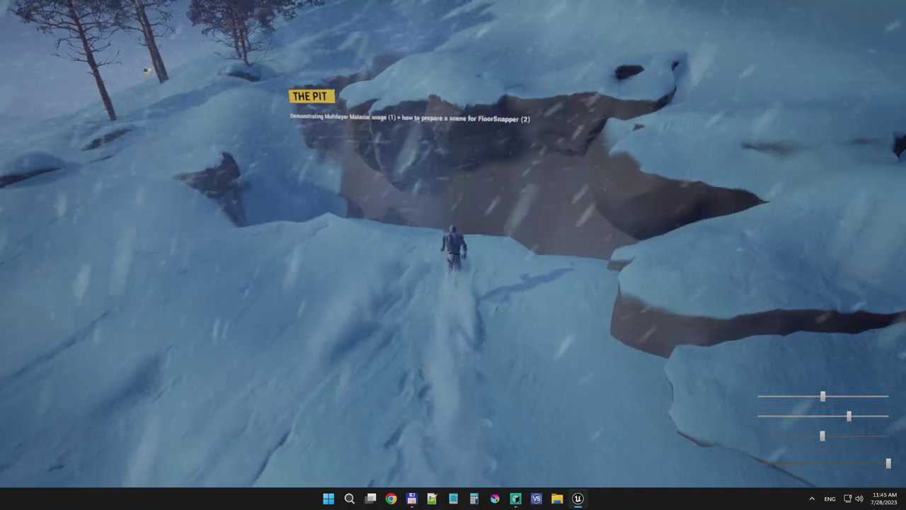
{"action": "key", "text": "Escape"}
{"action": "key", "text": "F11"}
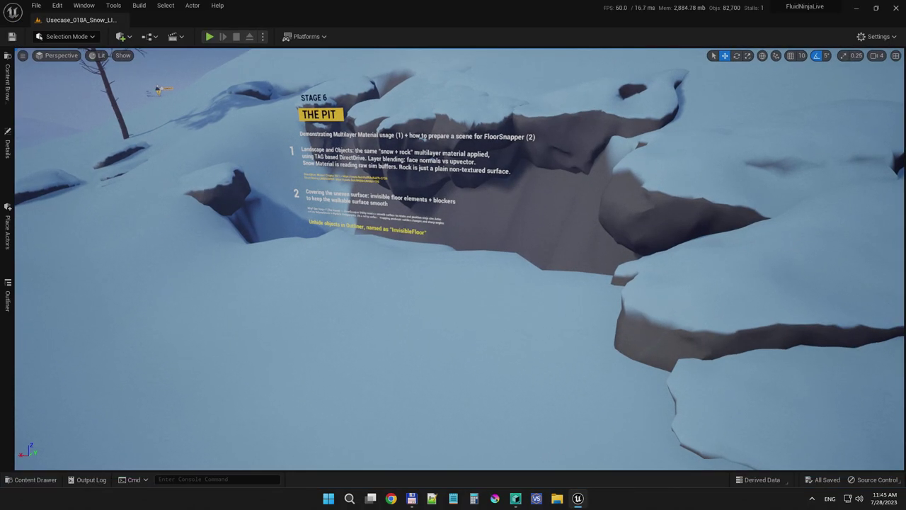
- Browse to OutputMaterials/BaseMaterials and select the MF_NinjaOutput_WorldSpaceGeneric material function
{"action": "left_click", "coordinate": [7, 82]}
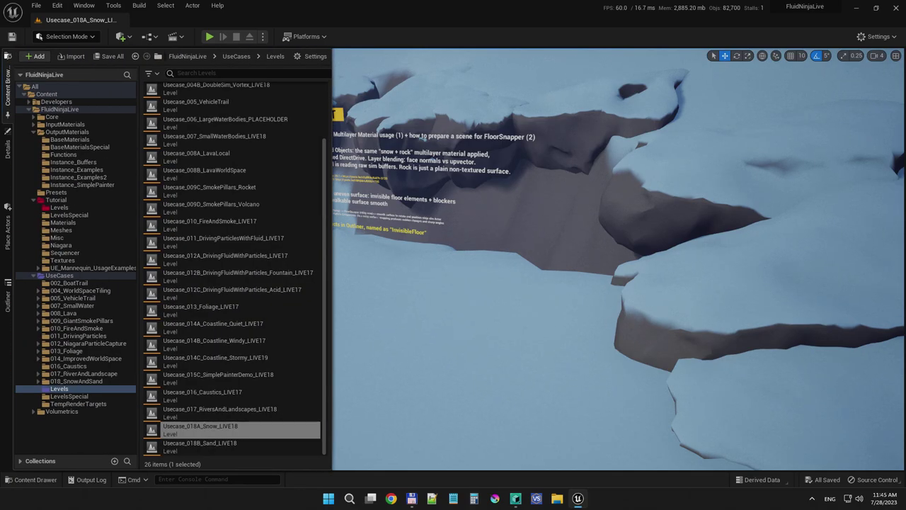
{"action": "left_click", "coordinate": [70, 139]}
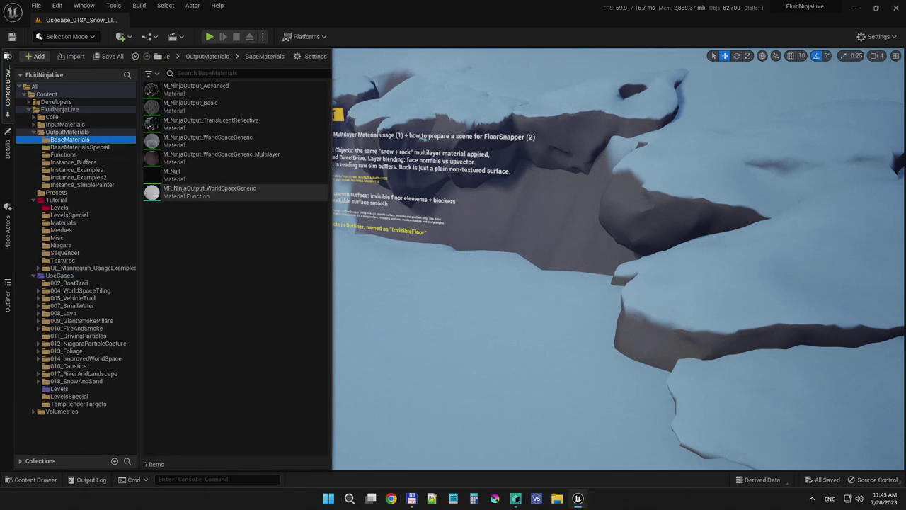
{"action": "left_click", "coordinate": [212, 192]}
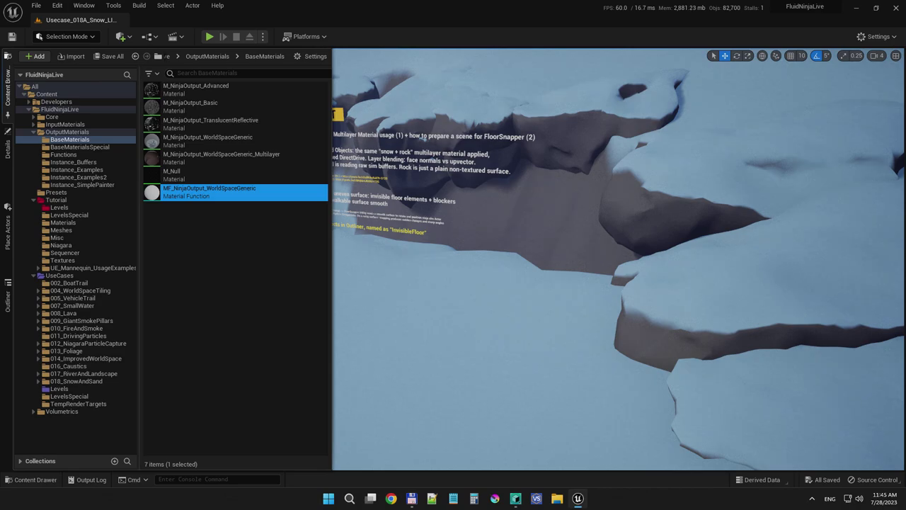
- Open the NinjaLive_Level00_LIVE19 level from Tutorial/Levels full screen and frame the Metahumans support text under the 1.9 improvements
{"action": "left_click", "coordinate": [59, 389]}
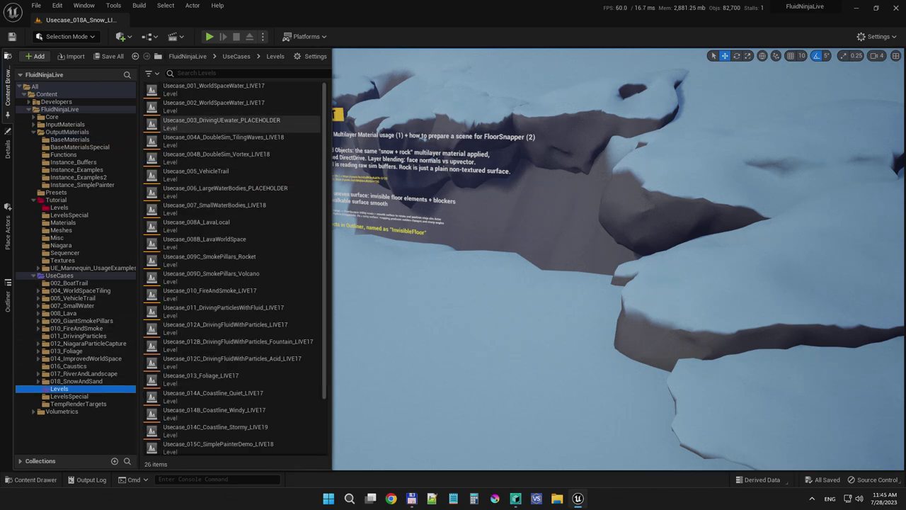
{"action": "left_click", "coordinate": [59, 208]}
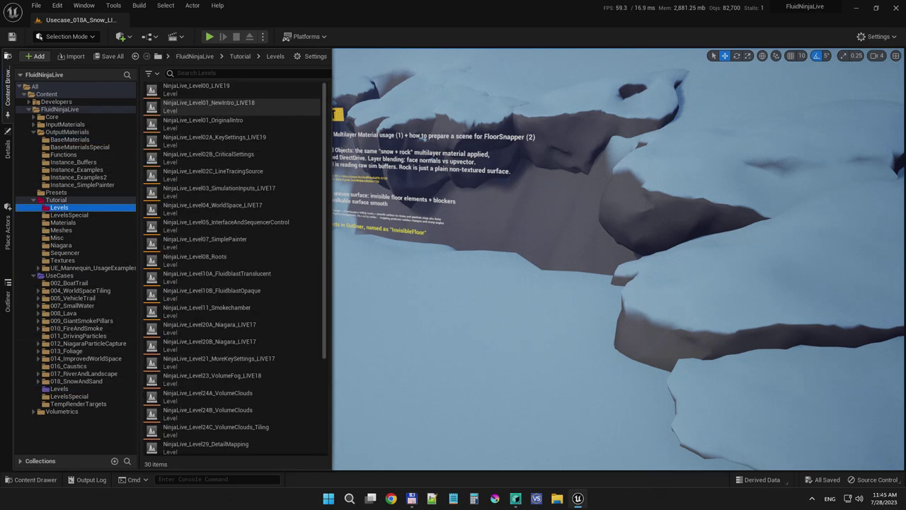
{"action": "double_click", "coordinate": [199, 90]}
{"action": "key", "text": "F11"}
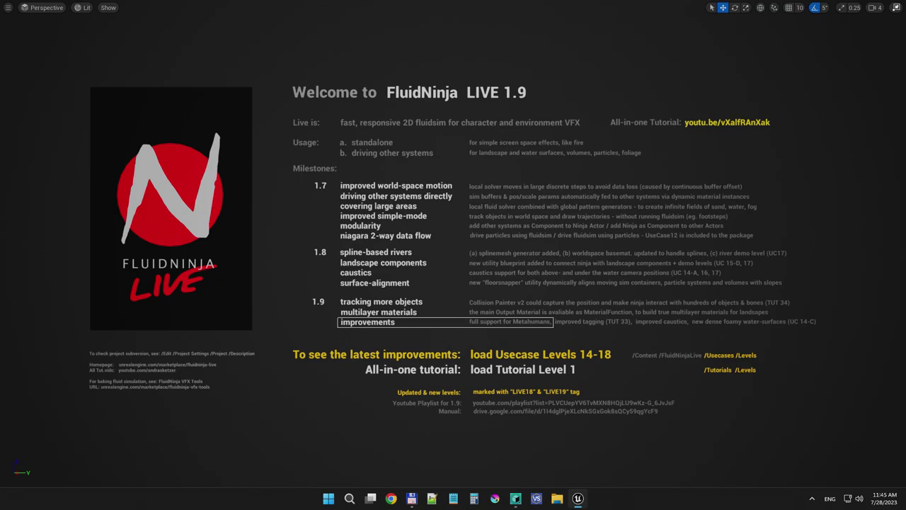
{"action": "left_click_drag", "start_coordinate": [337, 317], "coordinate": [554, 327], "text": "ctrl+alt"}
{"action": "key", "text": "Escape"}
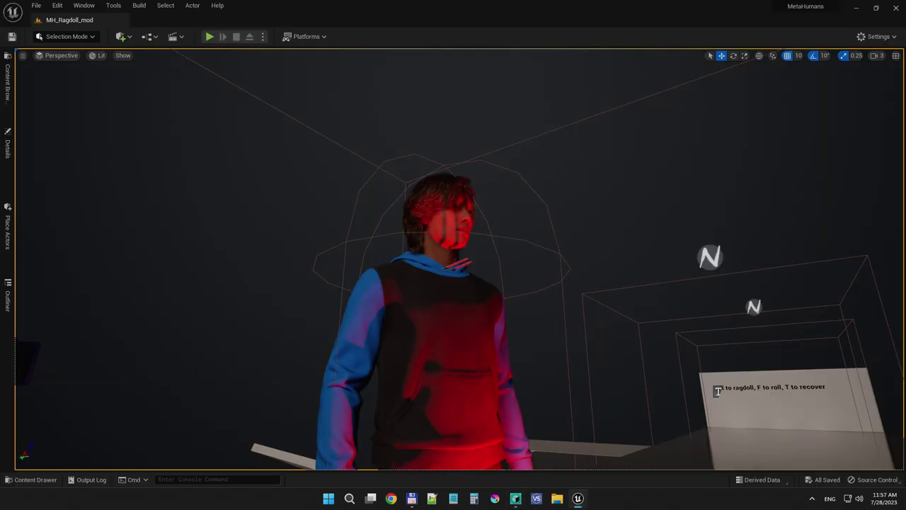
- Select the MetaHuman in the MH_Ragdoll_mod level and inspect its component hierarchy, including the Torso and the components nested under Mesh
{"action": "scroll", "coordinate": [459, 259], "scroll_direction": "up", "scroll_amount": 3}
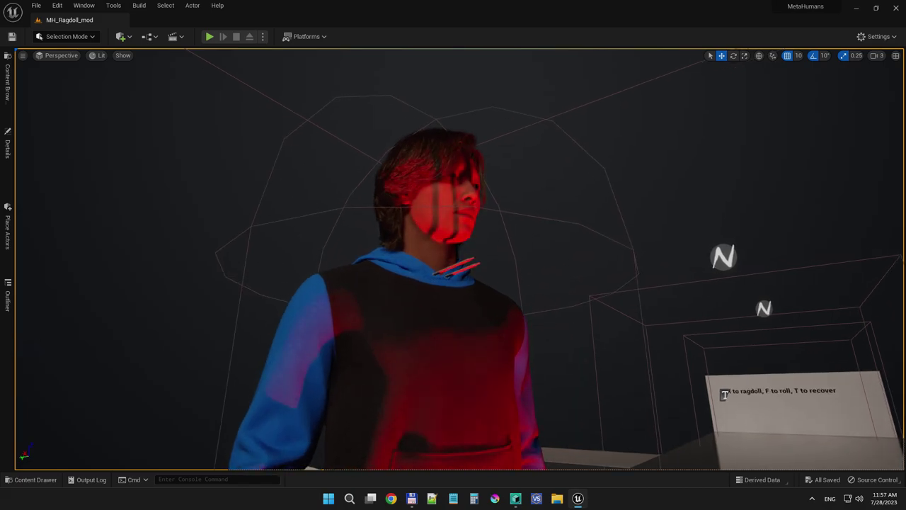
{"action": "left_click", "coordinate": [437, 312]}
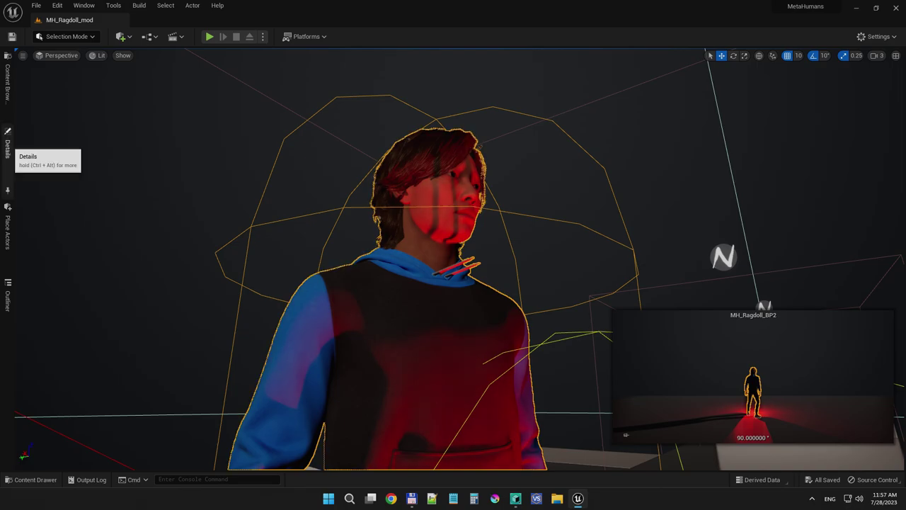
{"action": "left_click", "coordinate": [7, 145]}
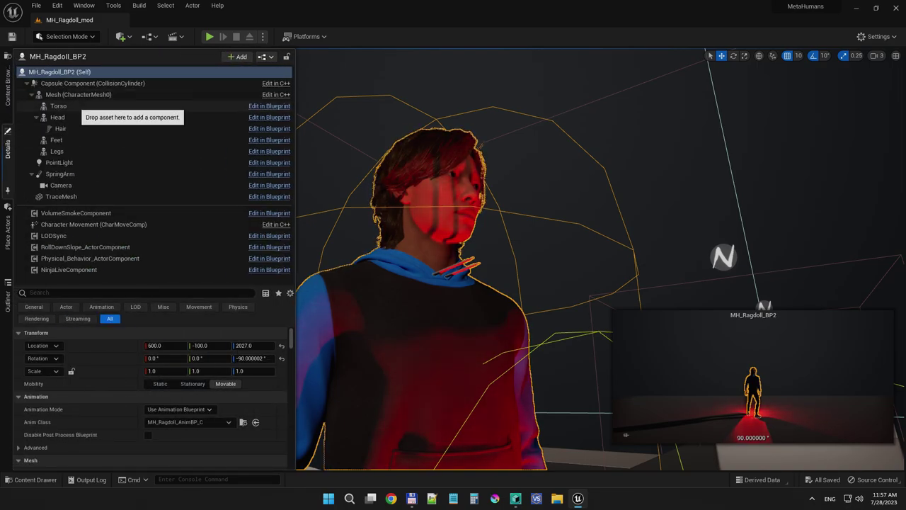
{"action": "left_click", "coordinate": [64, 106]}
{"action": "left_click", "coordinate": [31, 94]}
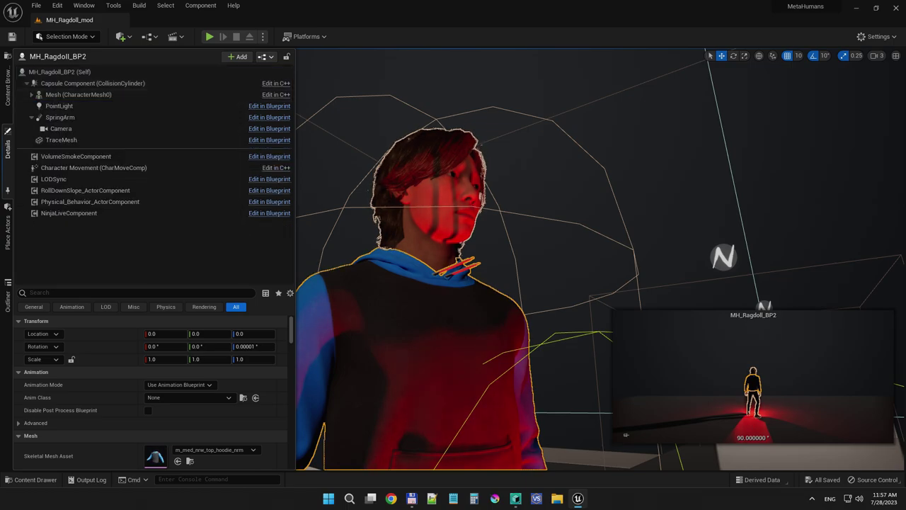
{"action": "left_click", "coordinate": [31, 94]}
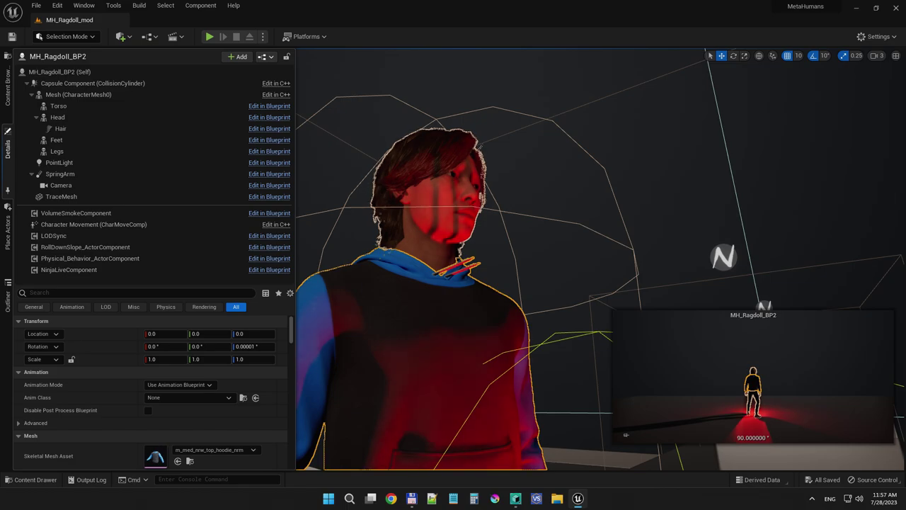
- Play the MetaHuman level full screen and make the burning character run back and forth and jump
{"action": "key", "text": "Escape"}
{"action": "key", "text": "F11"}
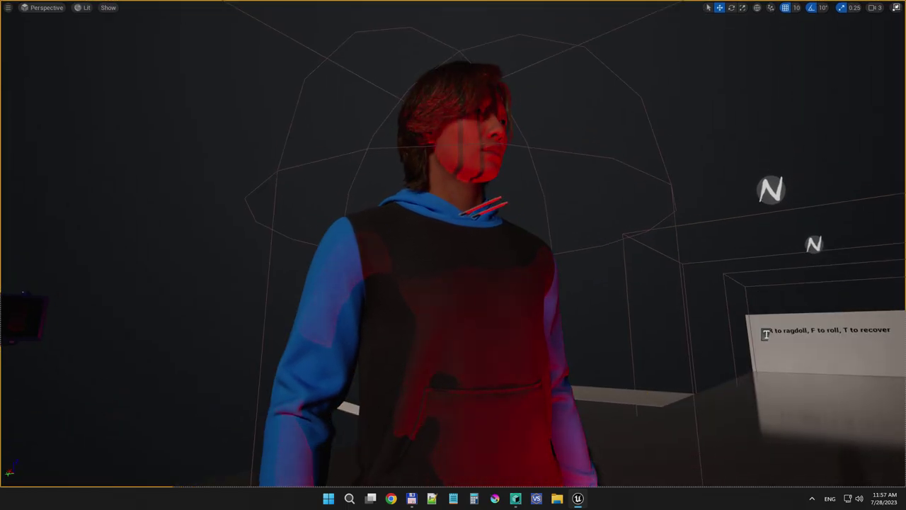
{"action": "key", "text": "alt+p"}
{"action": "key", "text": "d"}
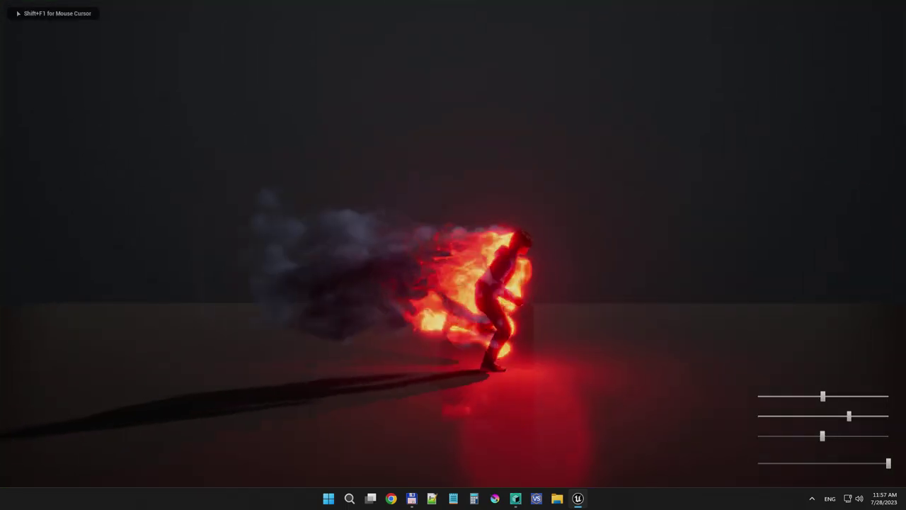
{"action": "key", "text": "a"}
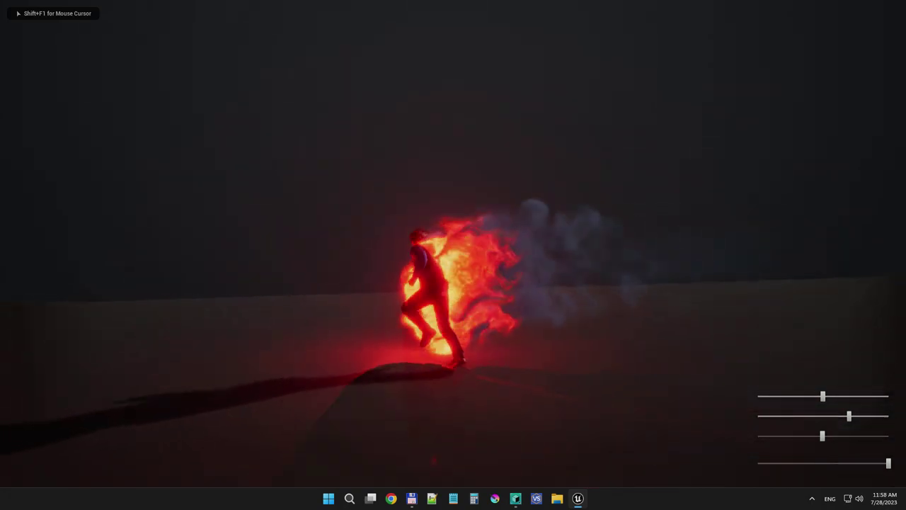
{"action": "key", "text": "d"}
{"action": "key", "text": "space"}
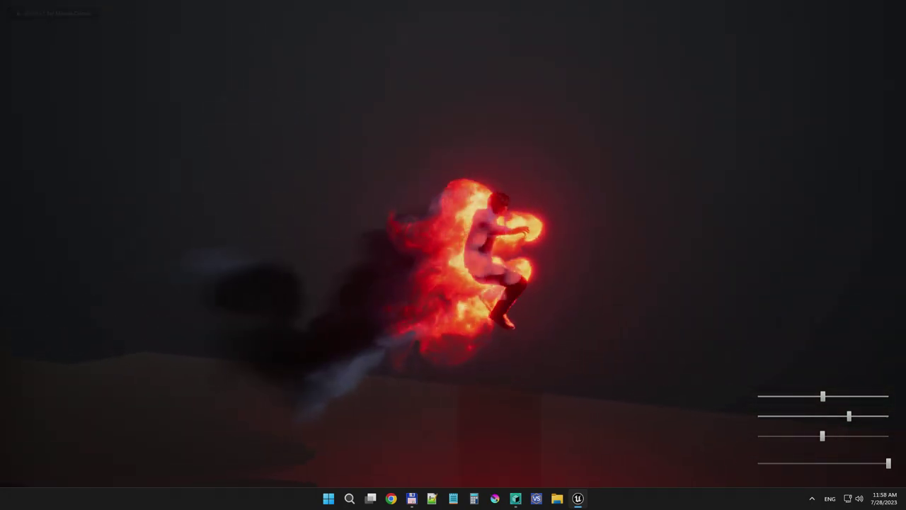
- Run the burning MetaHuman onto the ramp, trigger its ragdoll and end the play session
{"action": "key", "text": "w"}
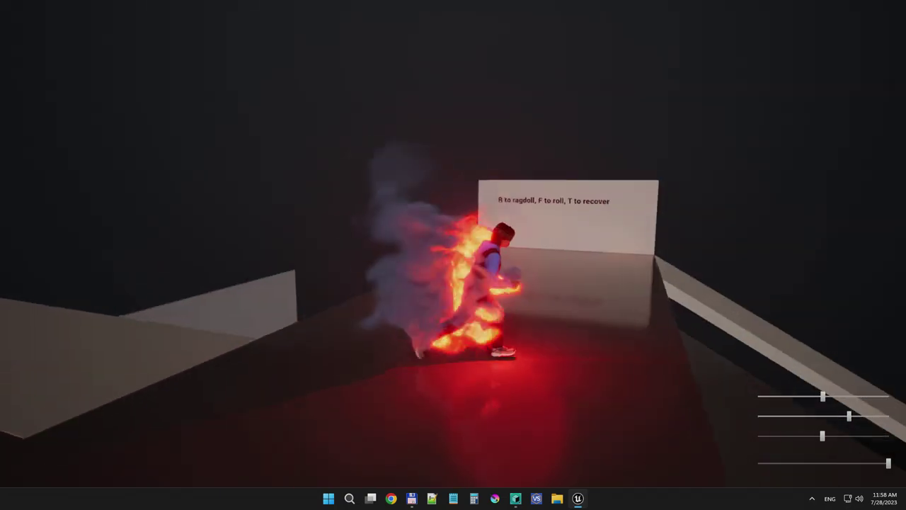
{"action": "key", "text": "r"}
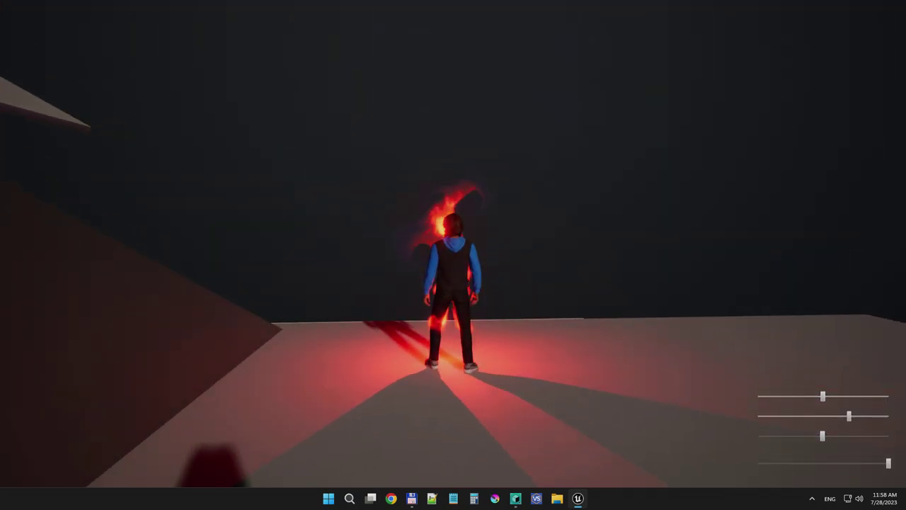
{"action": "key", "text": "Escape"}
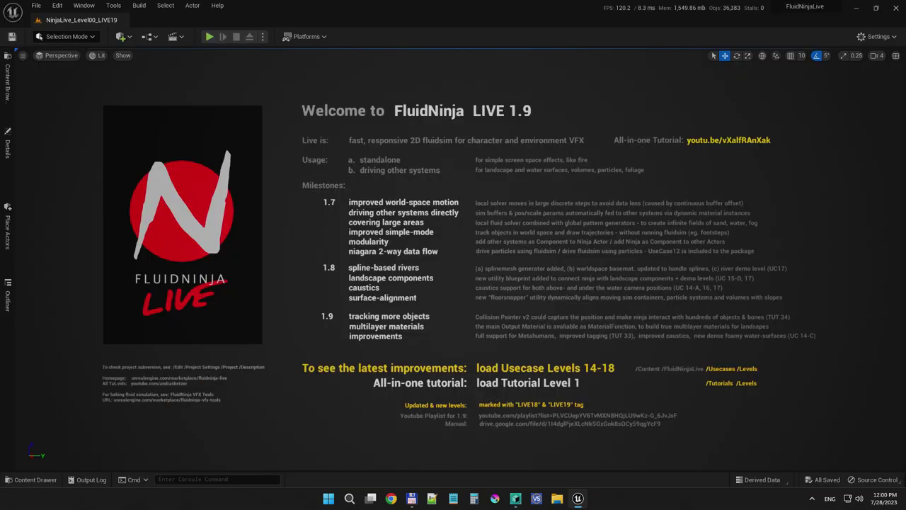
- Review the FluidNinja LIVE 1.9 welcome board full screen and look through the level list in UseCases/Levels
{"action": "key", "text": "F11"}
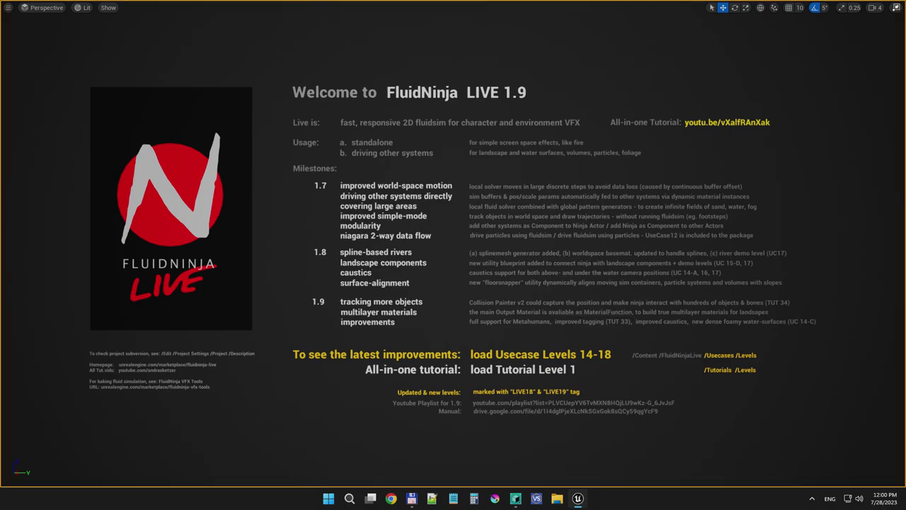
{"action": "key", "text": "F11"}
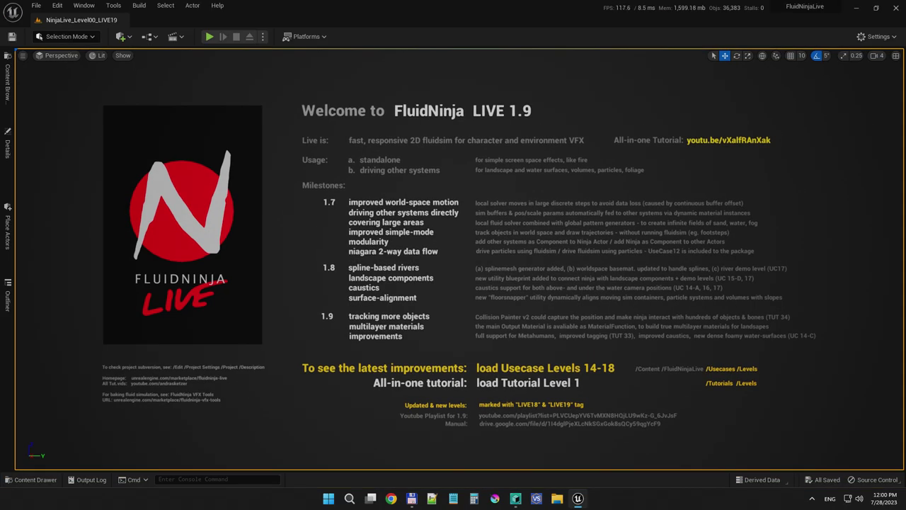
{"action": "left_click", "coordinate": [7, 84]}
{"action": "scroll", "coordinate": [212, 396], "scroll_direction": "down", "scroll_amount": 3}
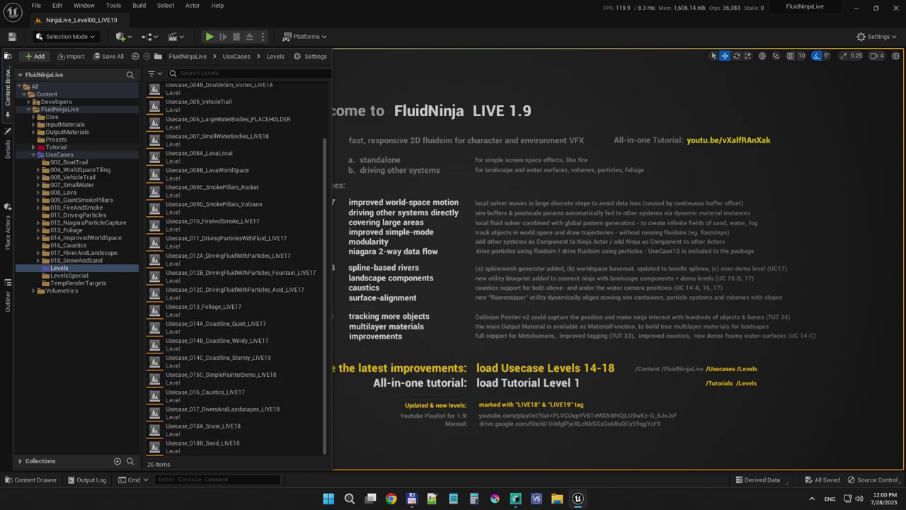
- Open the NinjaLive_Level33_Tagging_LIVE19 level from Tutorial/Levels and view its Tagging board up close in full screen
{"action": "left_click", "coordinate": [33, 146]}
{"action": "left_click", "coordinate": [60, 154]}
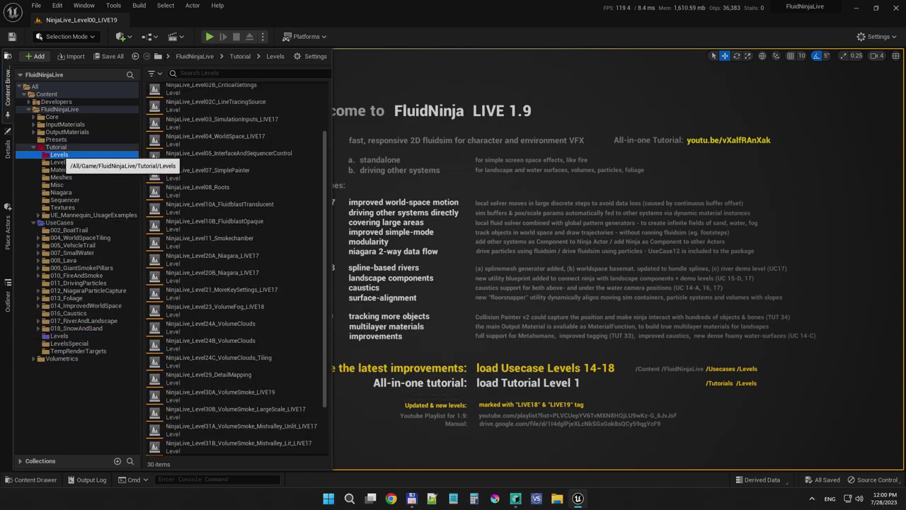
{"action": "scroll", "coordinate": [241, 382], "scroll_direction": "down", "scroll_amount": 3}
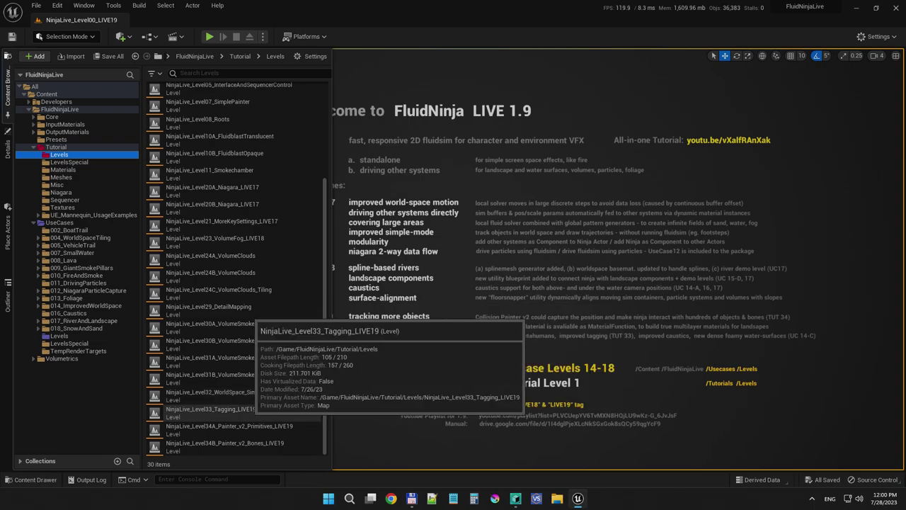
{"action": "double_click", "coordinate": [211, 410]}
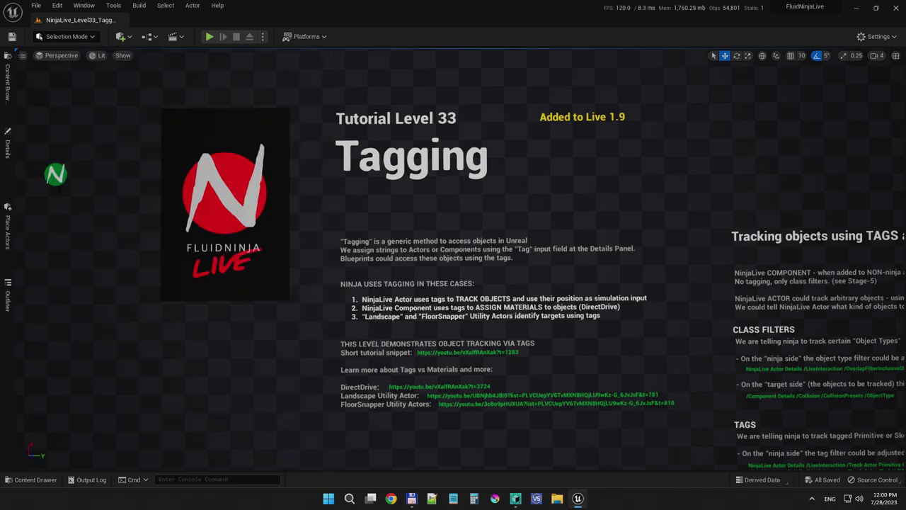
{"action": "key", "text": "F11"}
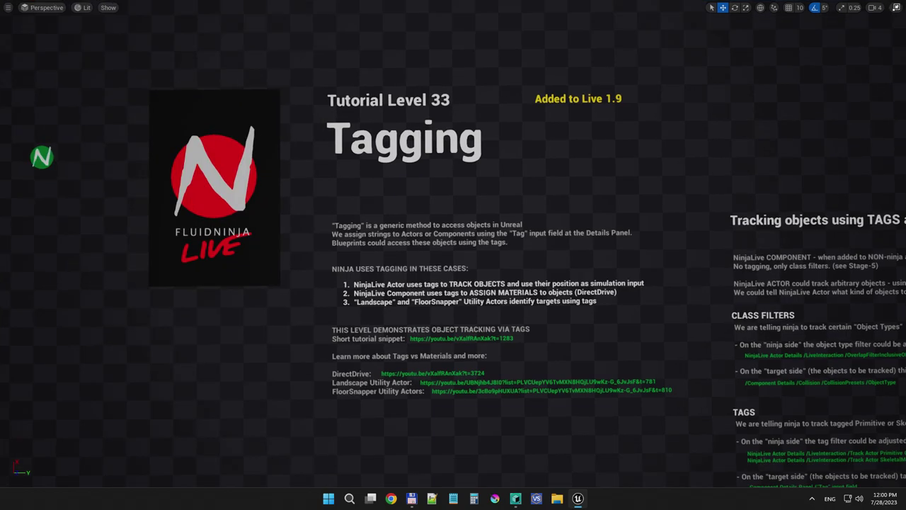
{"action": "key", "text": "w"}
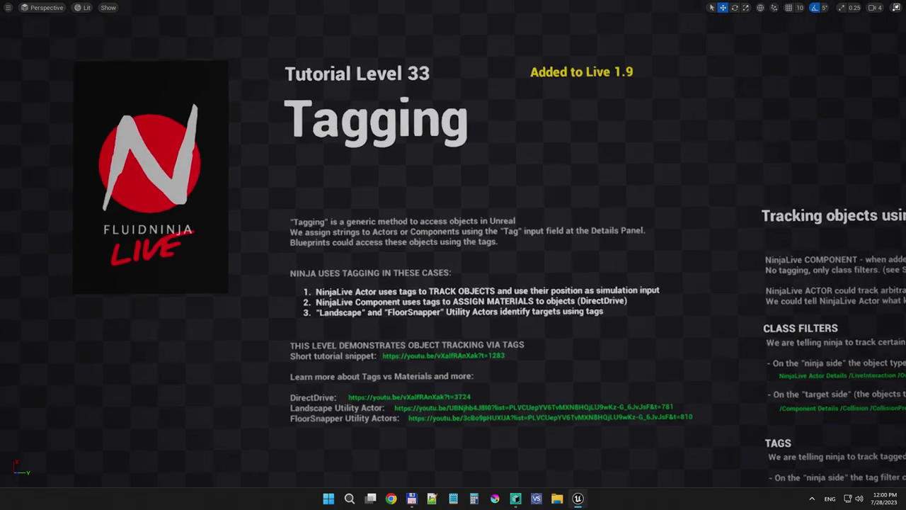
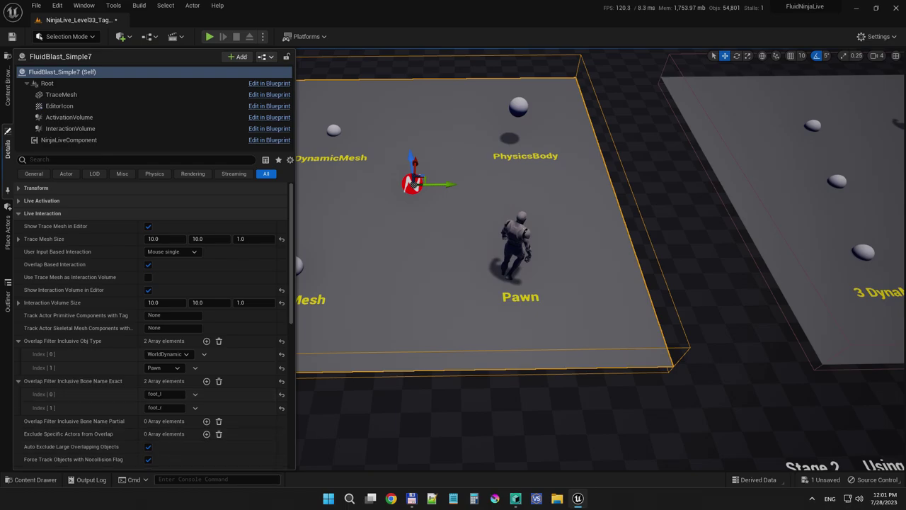
- Cap the frame rate at 60 by running the console command t.MaxFPS 60
{"action": "left_click", "coordinate": [216, 479]}
{"action": "key", "text": "Up"}
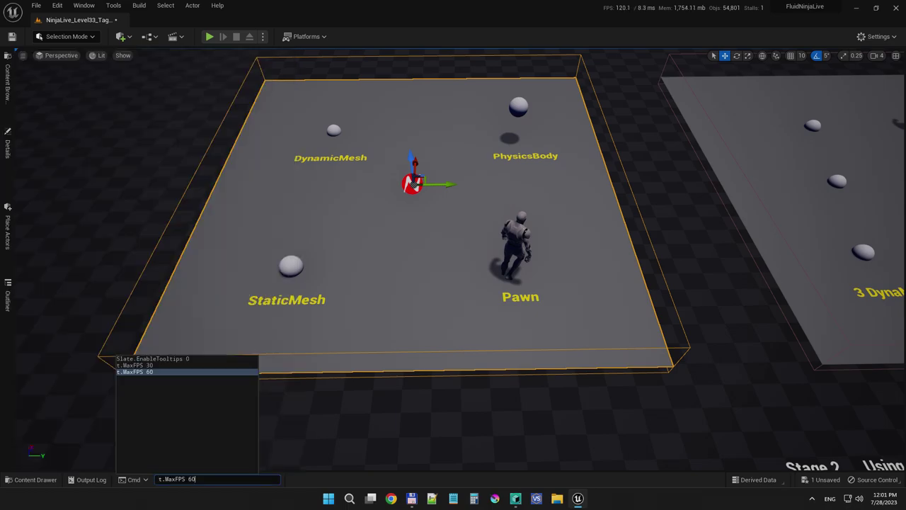
{"action": "key", "text": "Return"}
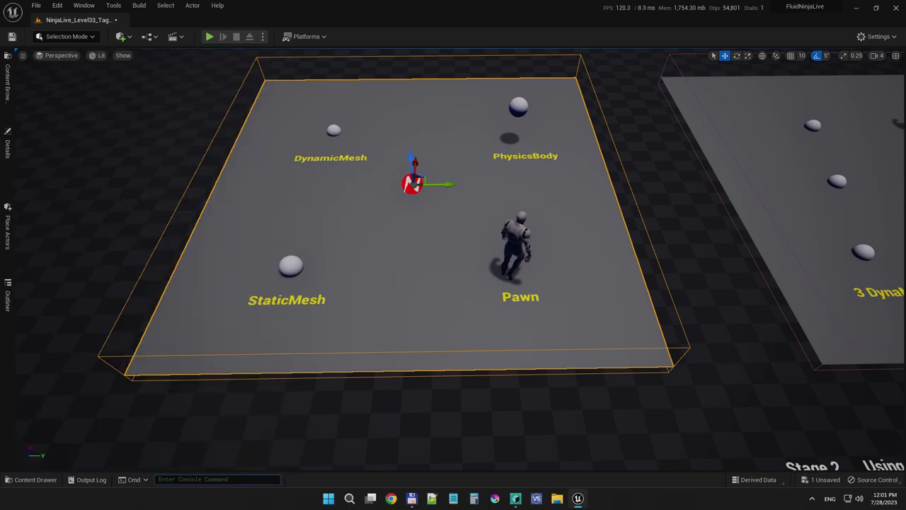
- Try adding a WorldStatic entry to the Stage 1 ninja actor's Overlap Filter Inclusive Obj Type list, and delete it again
{"action": "left_click", "coordinate": [8, 148]}
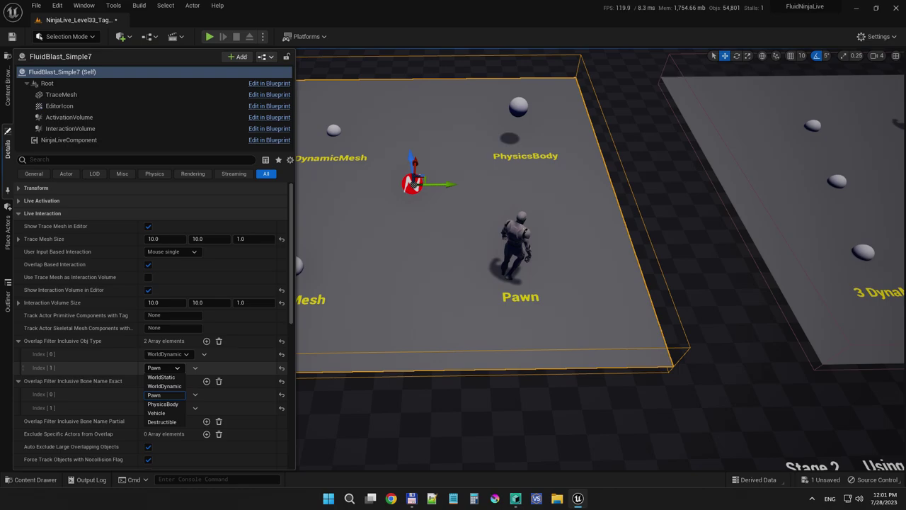
{"action": "left_click", "coordinate": [206, 341]}
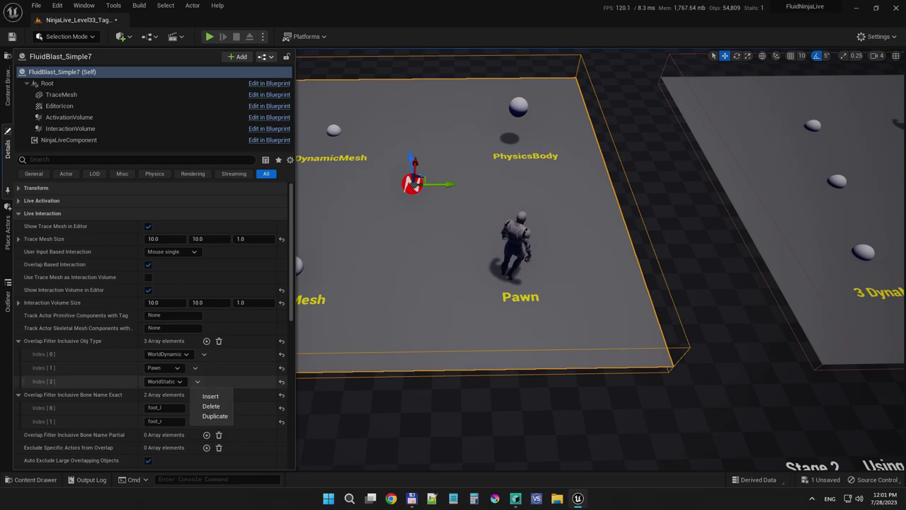
{"action": "left_click", "coordinate": [211, 405]}
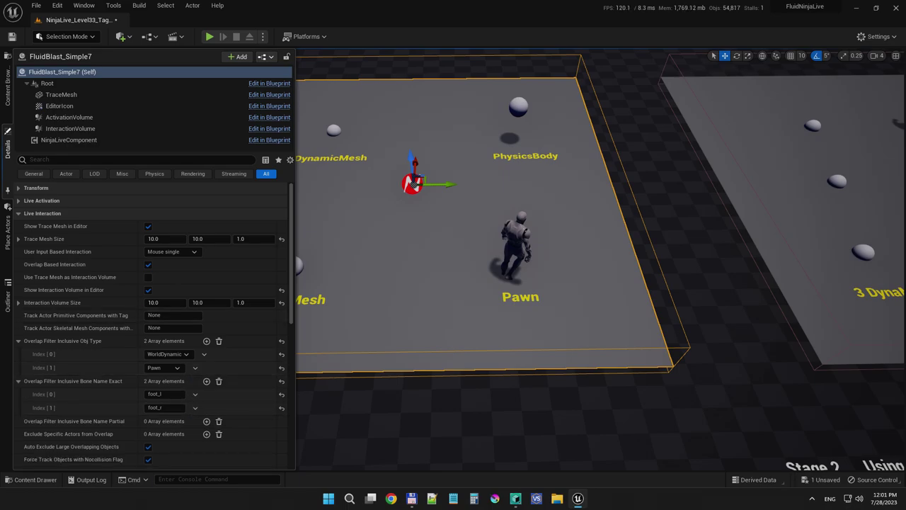
- Play the level to examine which Stage 1 objects interact under the WorldDynamic and Pawn class filters, and end the session
{"action": "left_click", "coordinate": [209, 37]}
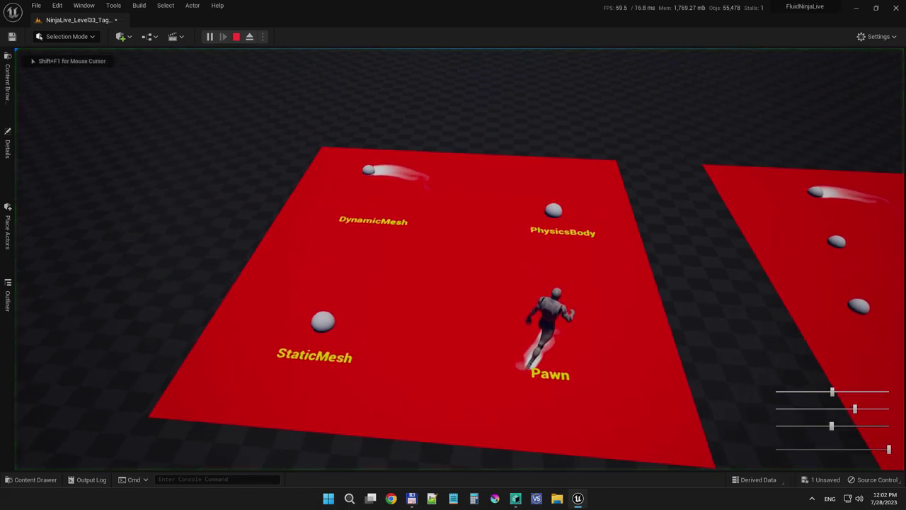
{"action": "scroll", "coordinate": [460, 259], "scroll_direction": "up", "scroll_amount": 5}
{"action": "scroll", "coordinate": [460, 259], "scroll_direction": "down", "scroll_amount": 5}
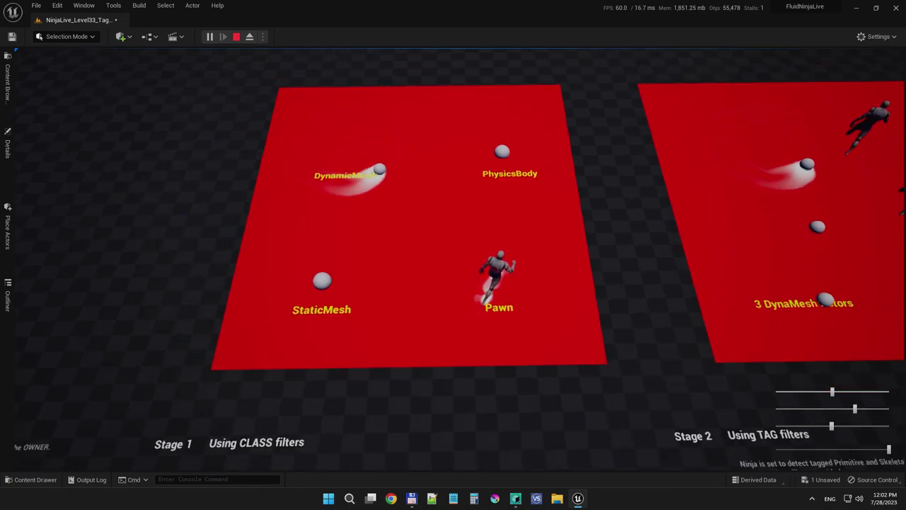
{"action": "key", "text": "Escape"}
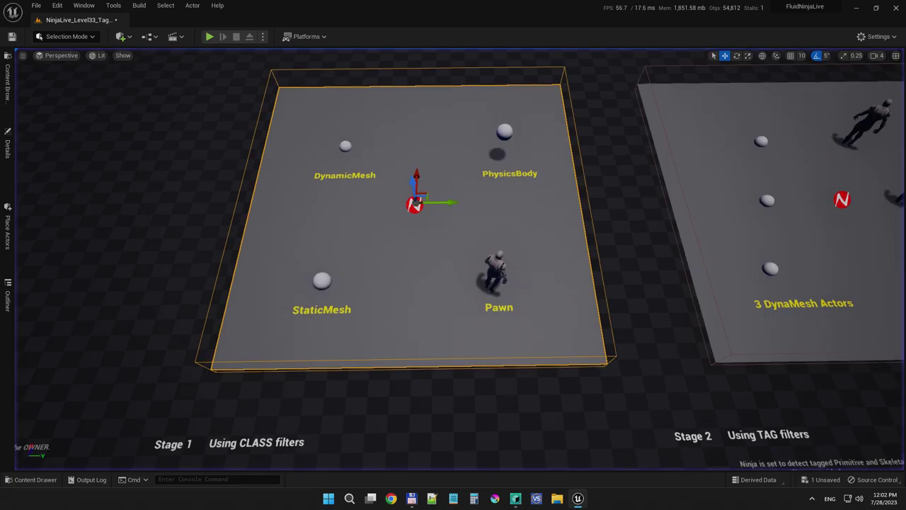
- Add a WorldStatic entry to Stage 1's Overlap Filter Inclusive Obj Type list and test it in a full-screen play session
{"action": "left_click", "coordinate": [8, 149]}
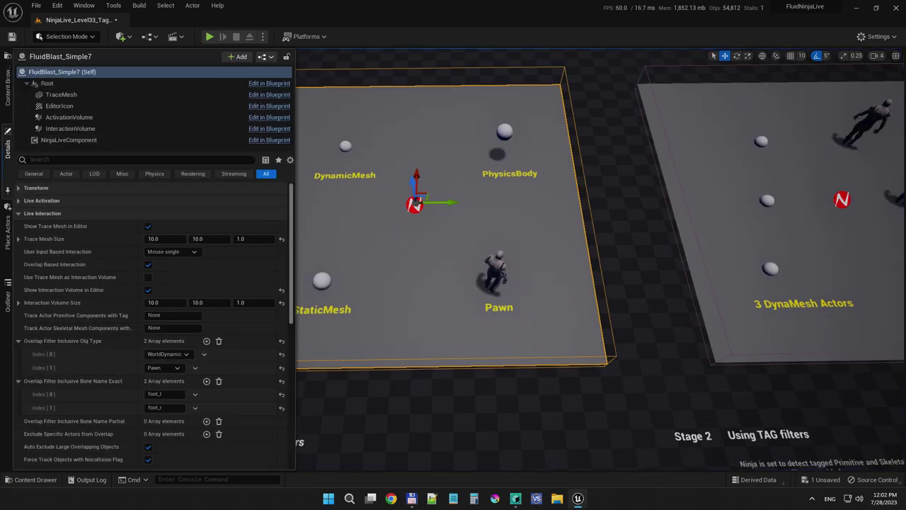
{"action": "left_click", "coordinate": [207, 341]}
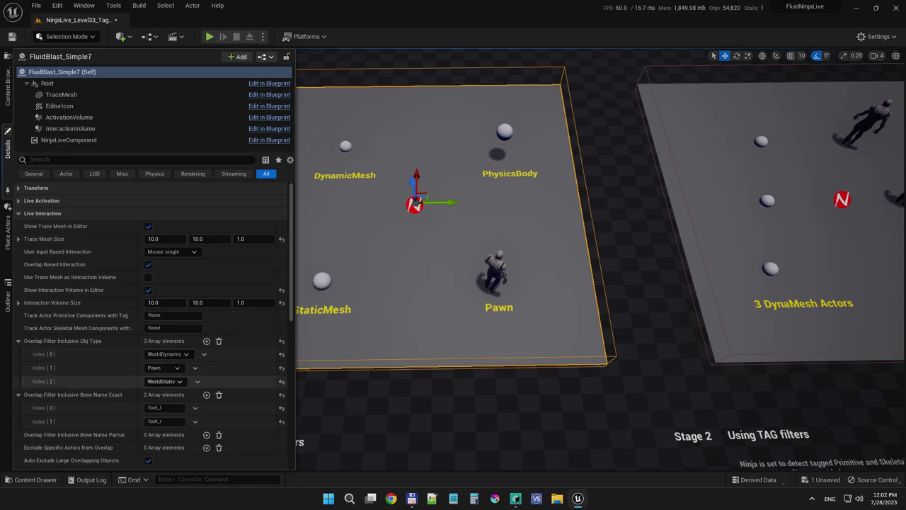
{"action": "key", "text": "F11"}
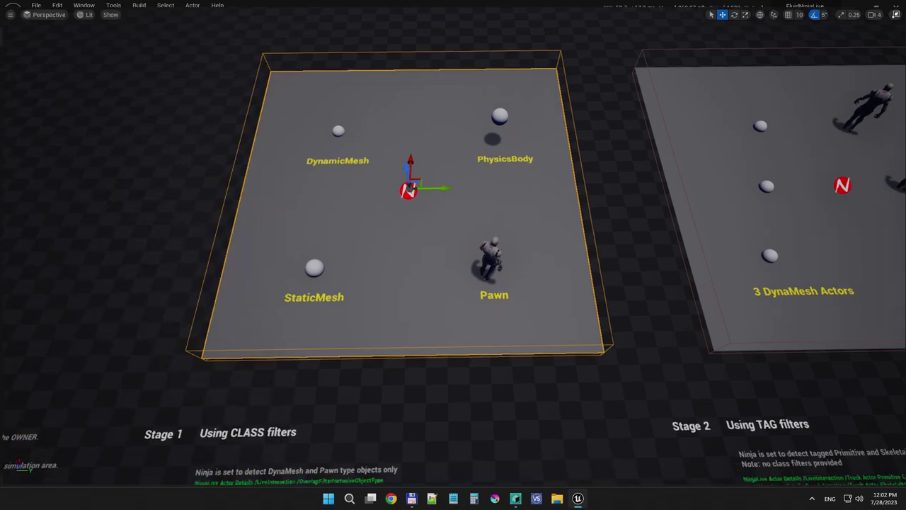
{"action": "key", "text": "alt+p"}
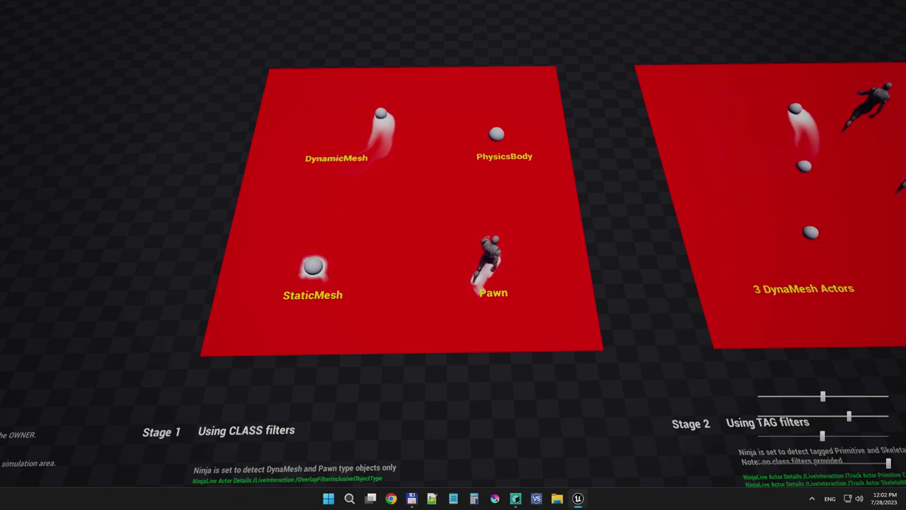
{"action": "left_click", "coordinate": [453, 254]}
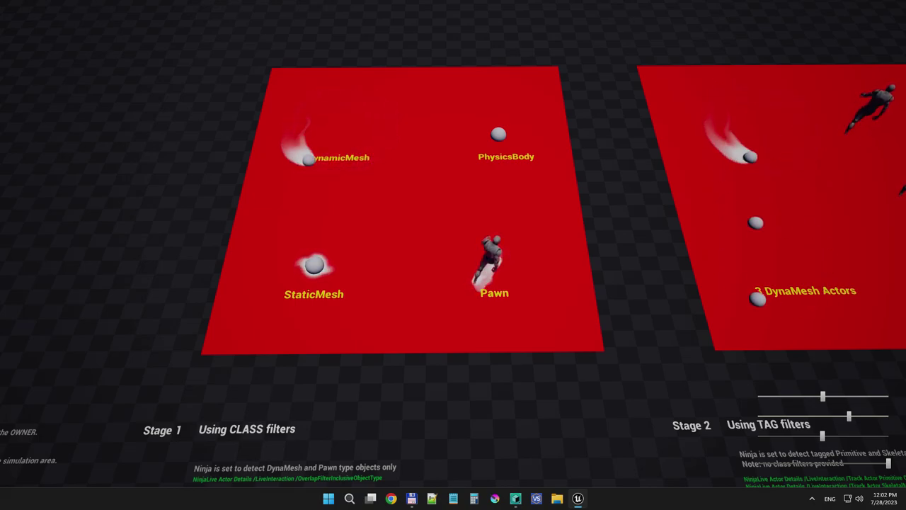
{"action": "key", "text": "Escape"}
- Move over to Stage 2, Using TAG filters, and play the level full screen to examine its DynaMesh and Pawn actors
{"action": "mouse_move", "coordinate": [453, 255]}
{"action": "right_mouse_down"}
{"action": "mouse_move", "coordinate": [476, 255]}
{"action": "mouse_move", "coordinate": [453, 264]}
{"action": "right_mouse_up"}
{"action": "key", "text": "d"}
{"action": "key", "text": "d"}
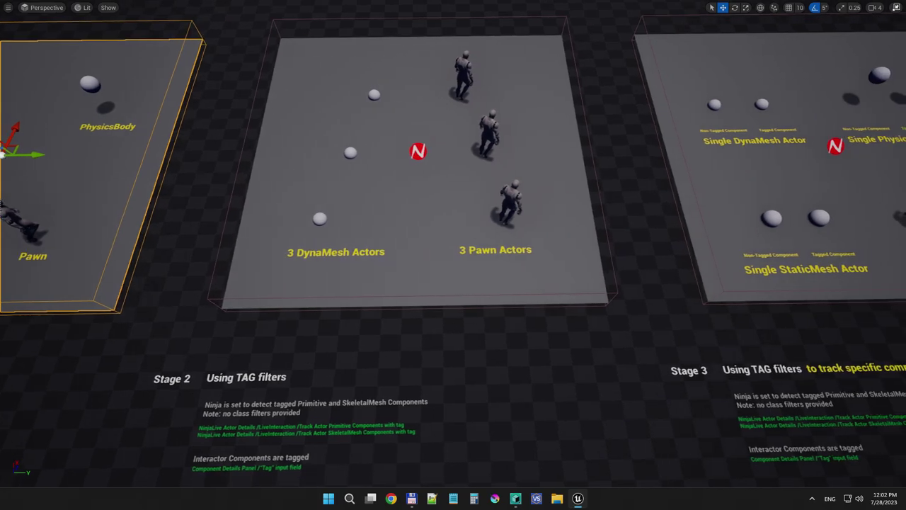
{"action": "key", "text": "alt+p"}
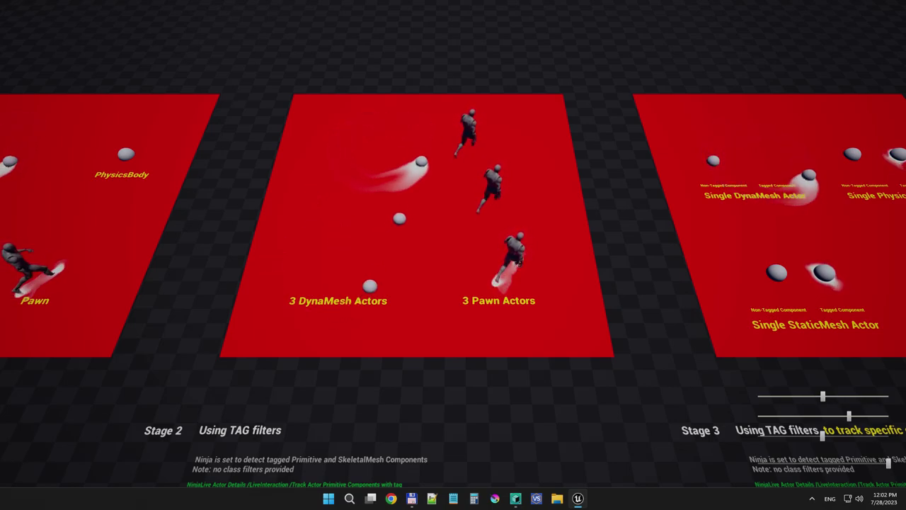
{"action": "key", "text": "w"}
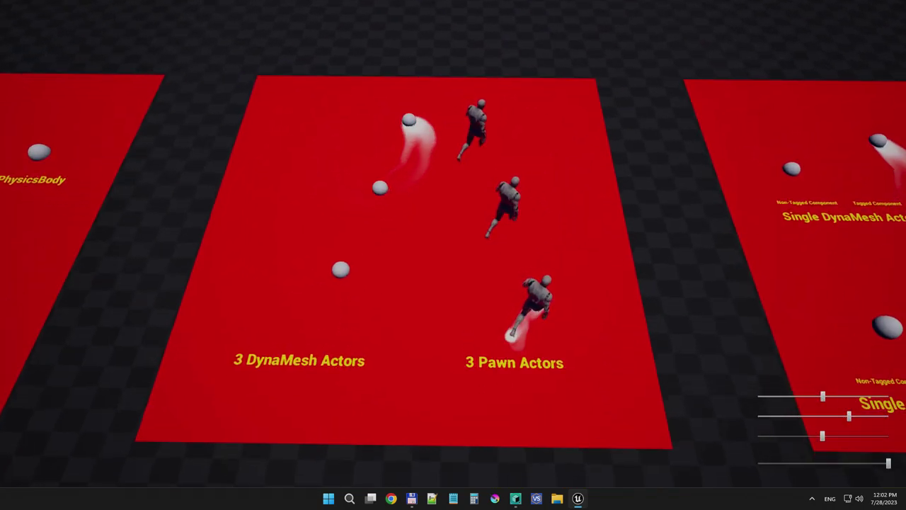
{"action": "key", "text": "Escape"}
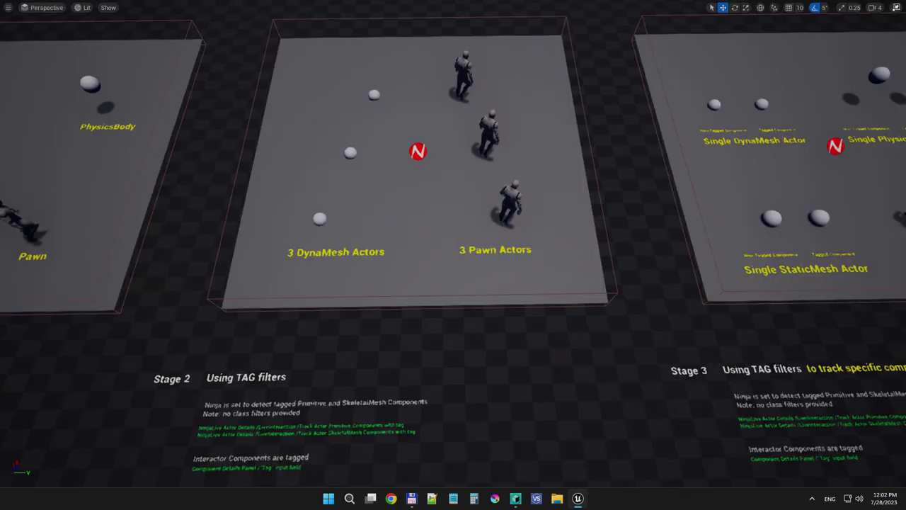
- Select the Stage 2 ninja actor and examine its Live Interaction settings for tracking primitive and skeletal mesh components by tag
{"action": "left_click", "coordinate": [418, 218]}
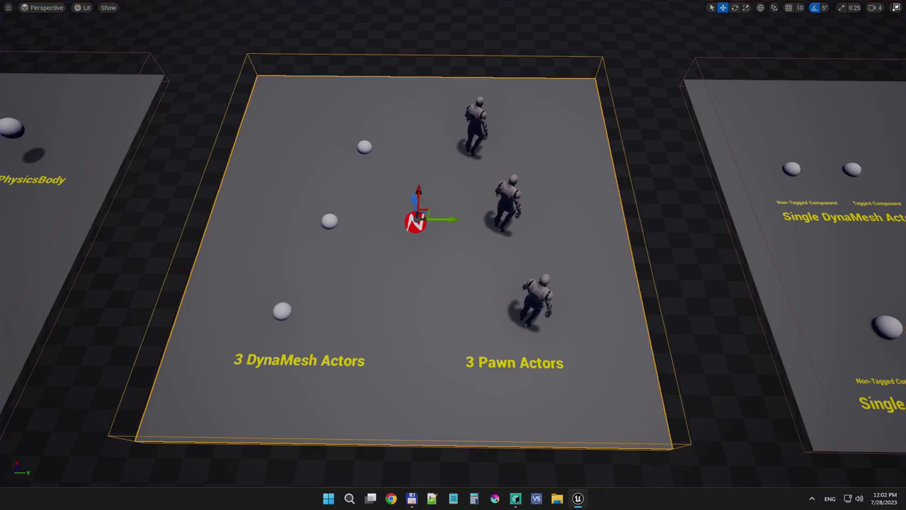
{"action": "key", "text": "F11"}
{"action": "left_click", "coordinate": [8, 147]}
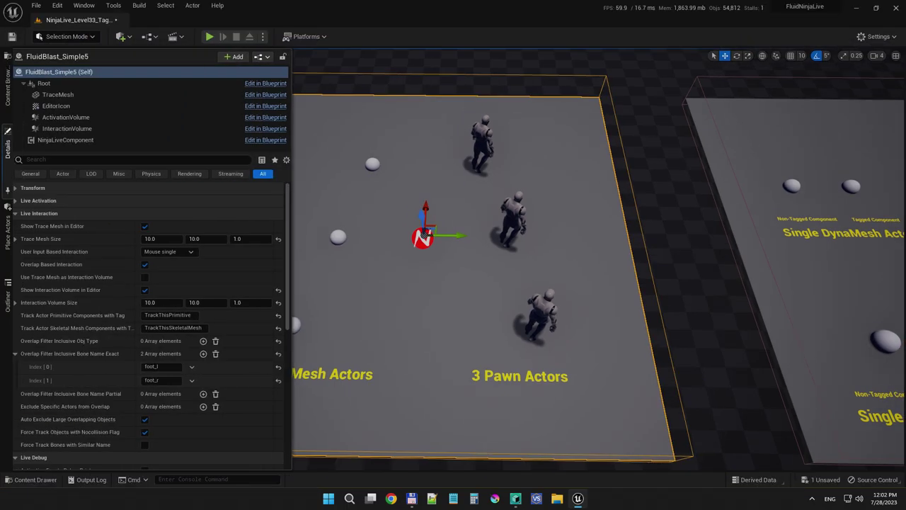
{"action": "left_click", "coordinate": [19, 213]}
{"action": "left_click", "coordinate": [18, 214]}
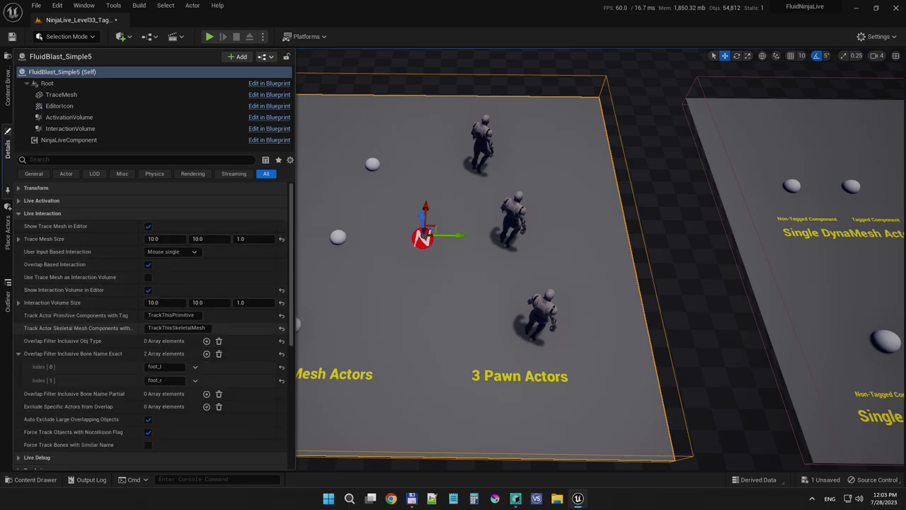
{"action": "left_click", "coordinate": [18, 354]}
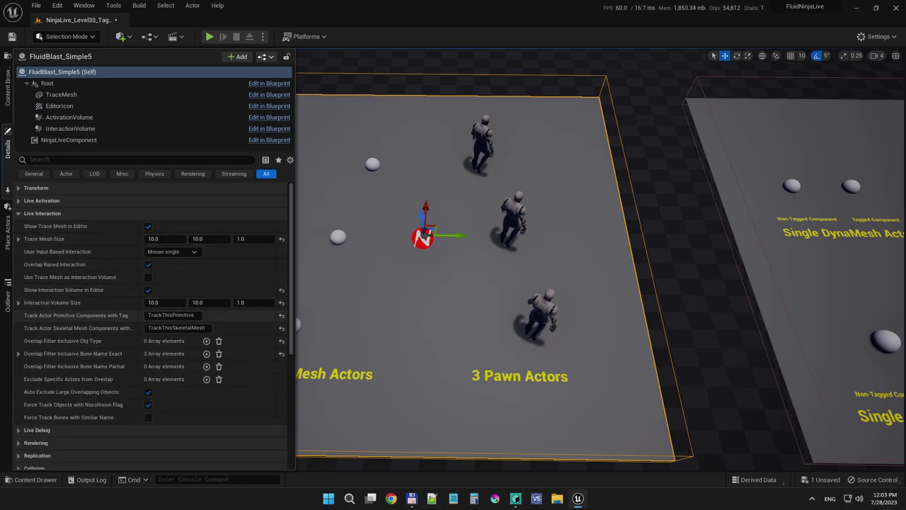
{"action": "left_click_drag", "start_coordinate": [139, 305], "coordinate": [163, 307]}
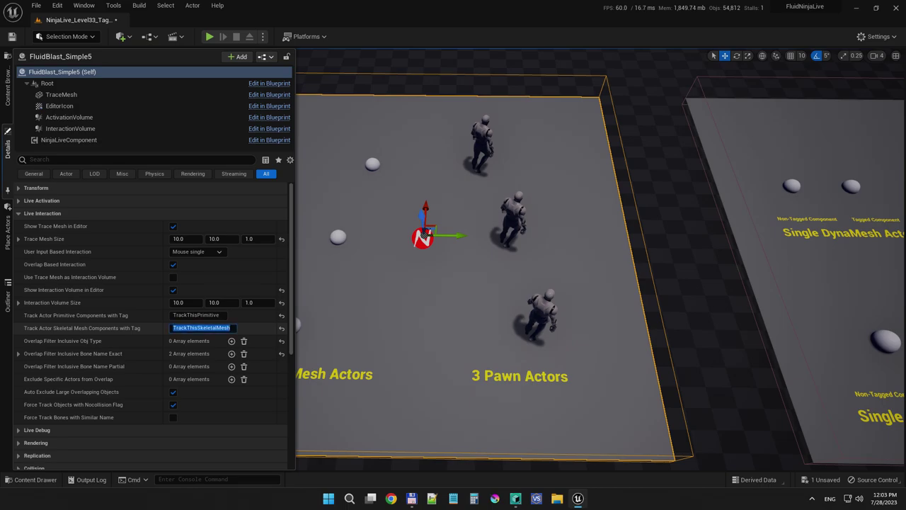
- Compare the component tags of Stage 2's front and middle pawns by filtering their details for "tag", and play the level briefly
{"action": "left_click", "coordinate": [542, 315]}
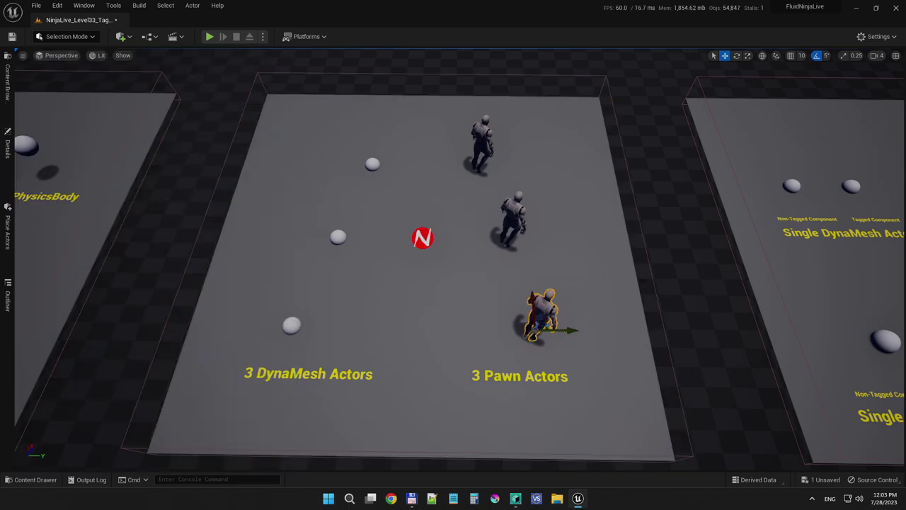
{"action": "left_click", "coordinate": [8, 148]}
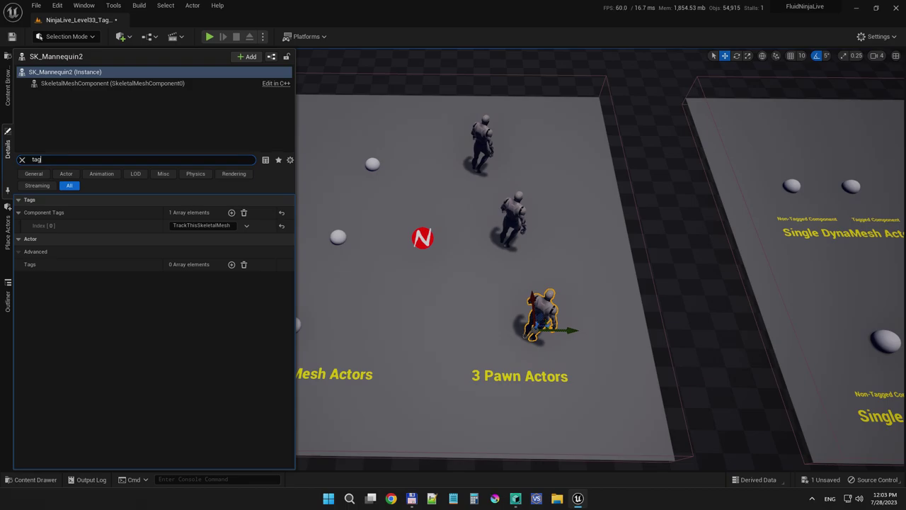
{"action": "left_click", "coordinate": [113, 84]}
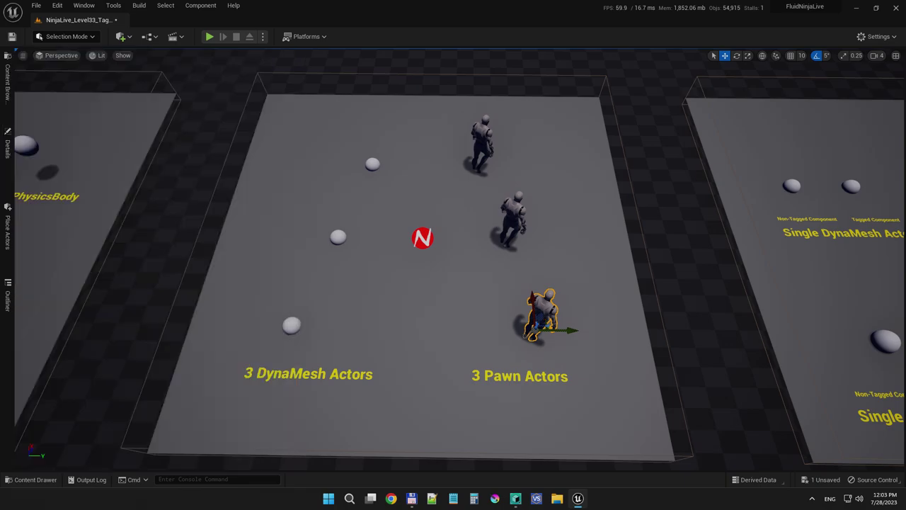
{"action": "left_click", "coordinate": [8, 147]}
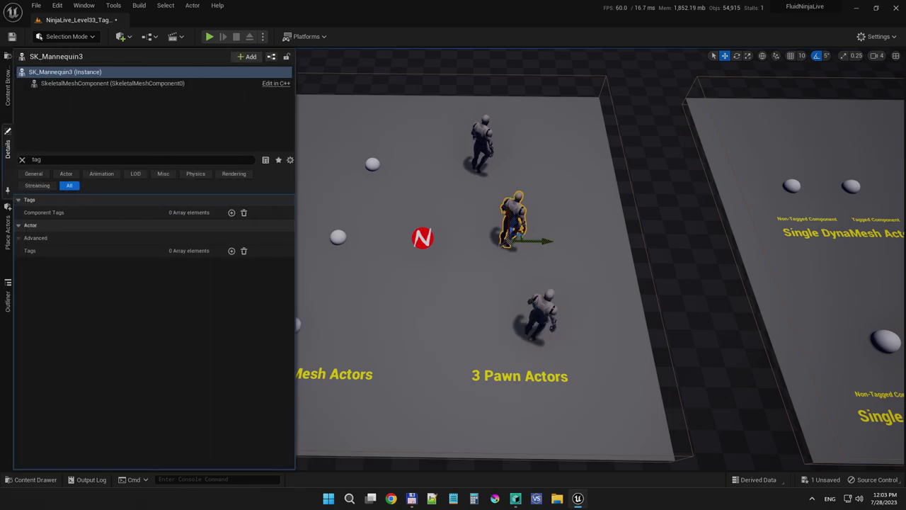
{"action": "left_click", "coordinate": [113, 84]}
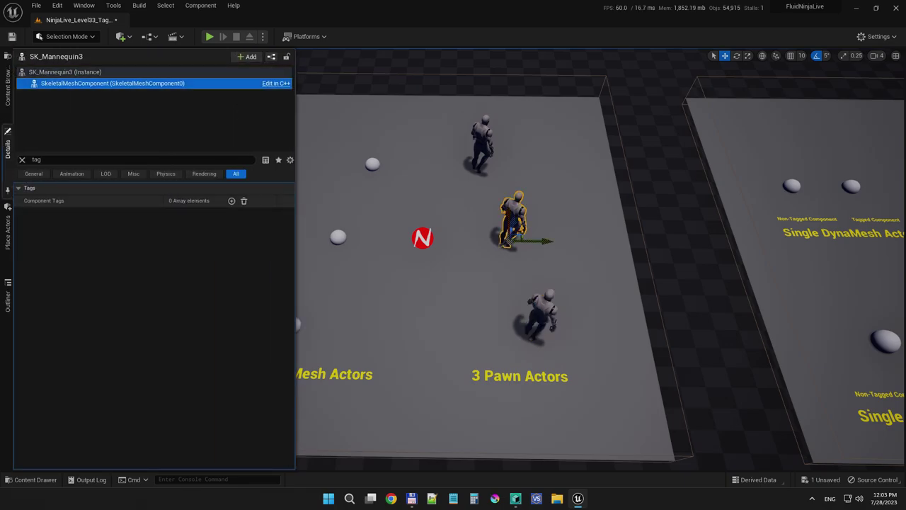
{"action": "key", "text": "alt+p"}
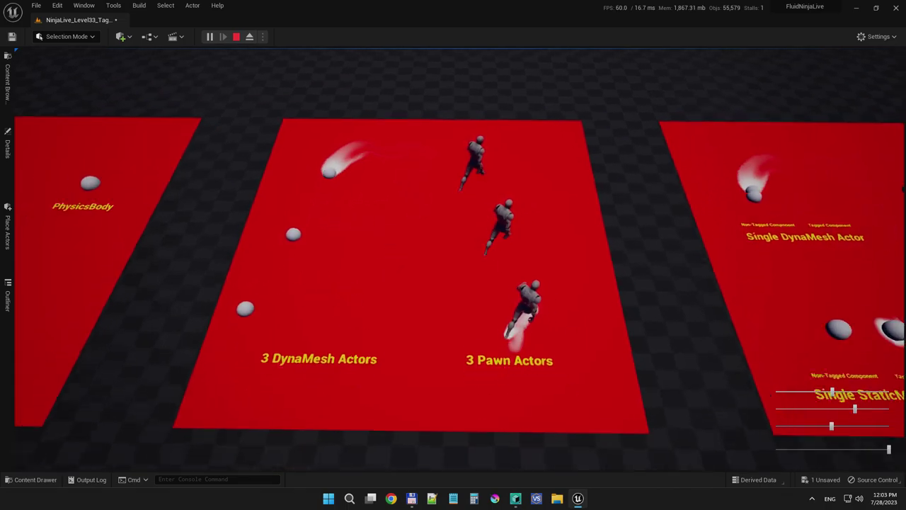
{"action": "key", "text": "Escape"}
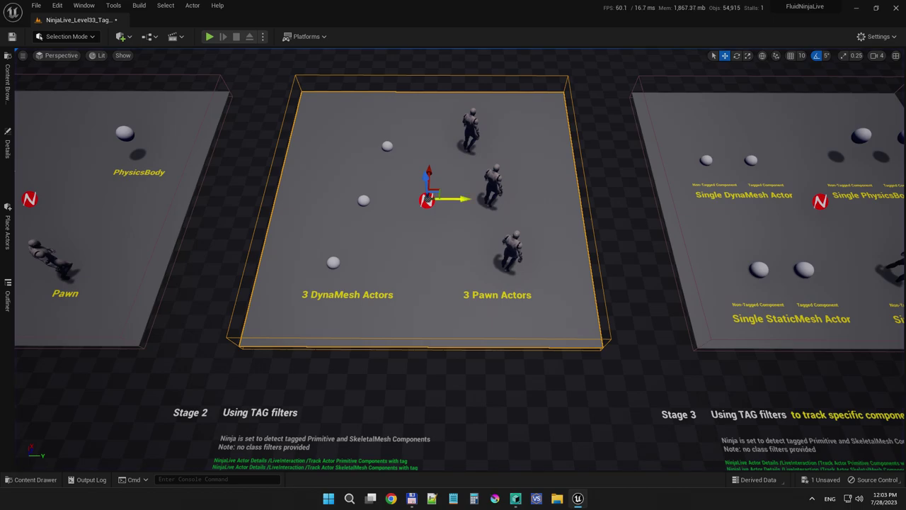
- Move over to Stage 3 and play the level to compare its tagged and non-tagged components, ending the session after viewing
{"action": "key", "text": "d"}
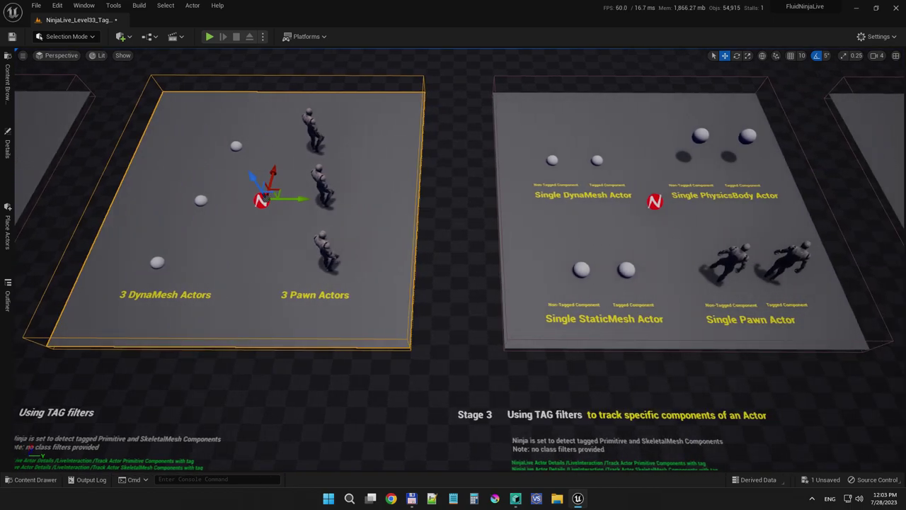
{"action": "key", "text": "alt+p"}
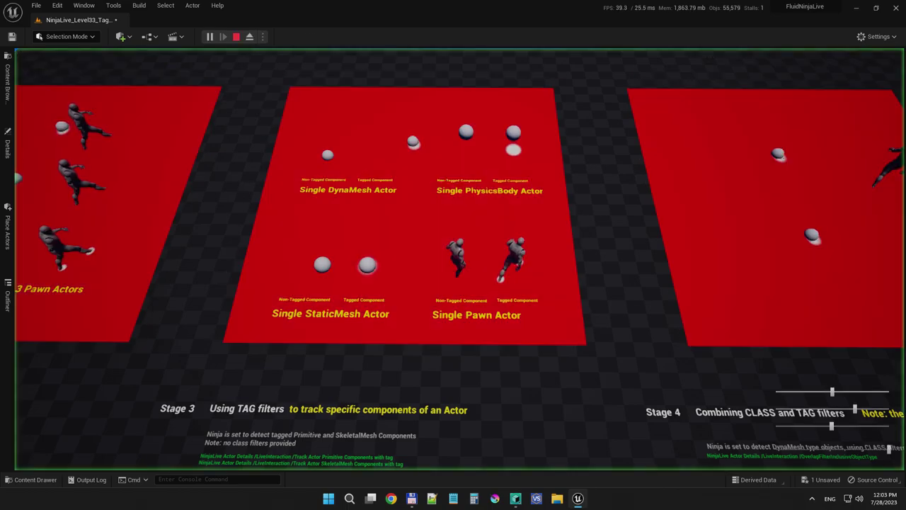
{"action": "key", "text": "s"}
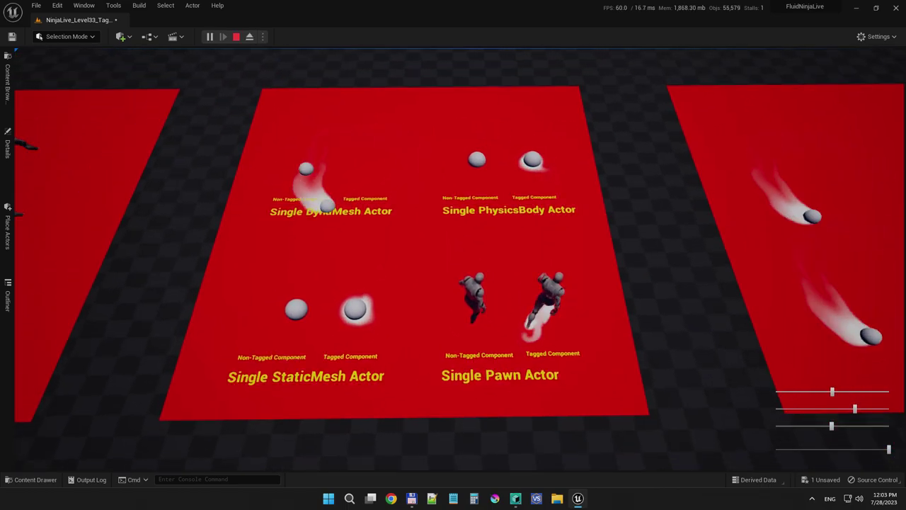
{"action": "key", "text": "Escape"}
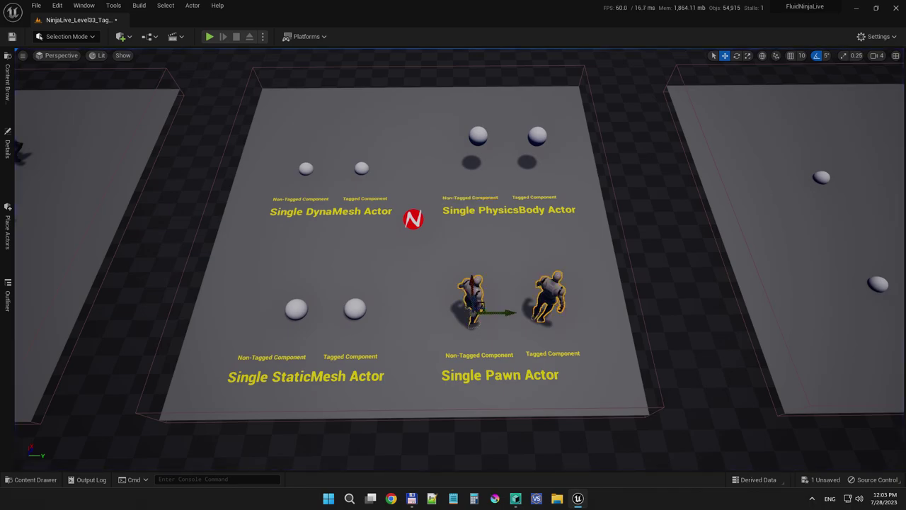
- Compare the component tags of the two skeletal mesh components in Stage 3's single pawn actor
{"action": "key", "text": "F11"}
{"action": "key", "text": "F11"}
{"action": "left_click", "coordinate": [8, 149]}
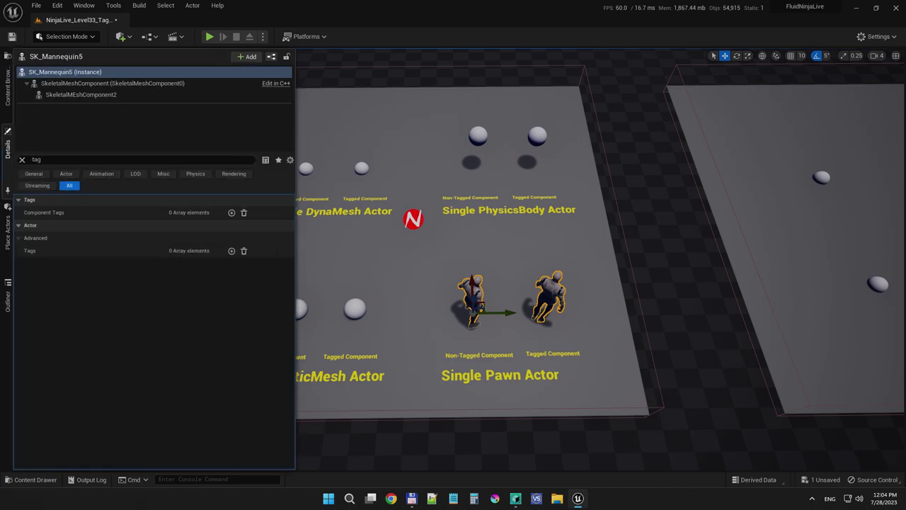
{"action": "left_click", "coordinate": [112, 84]}
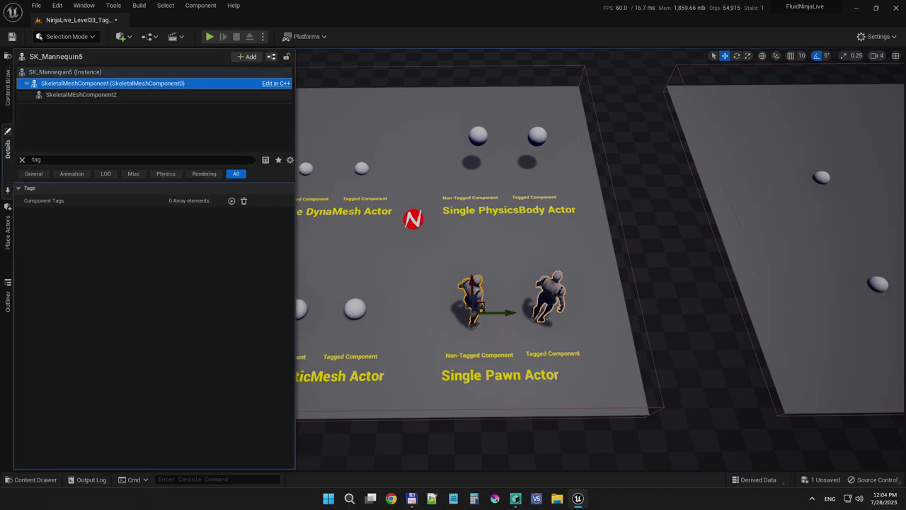
{"action": "left_click", "coordinate": [82, 95]}
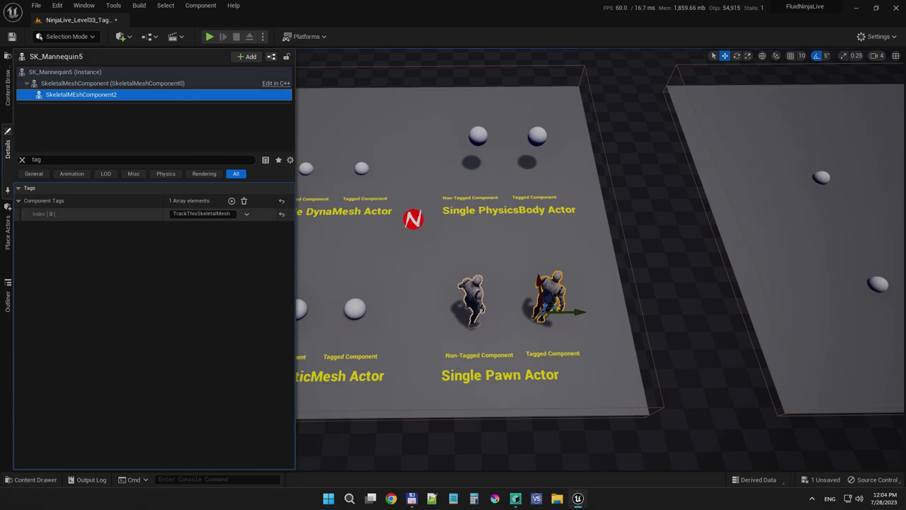
{"action": "left_click", "coordinate": [112, 84]}
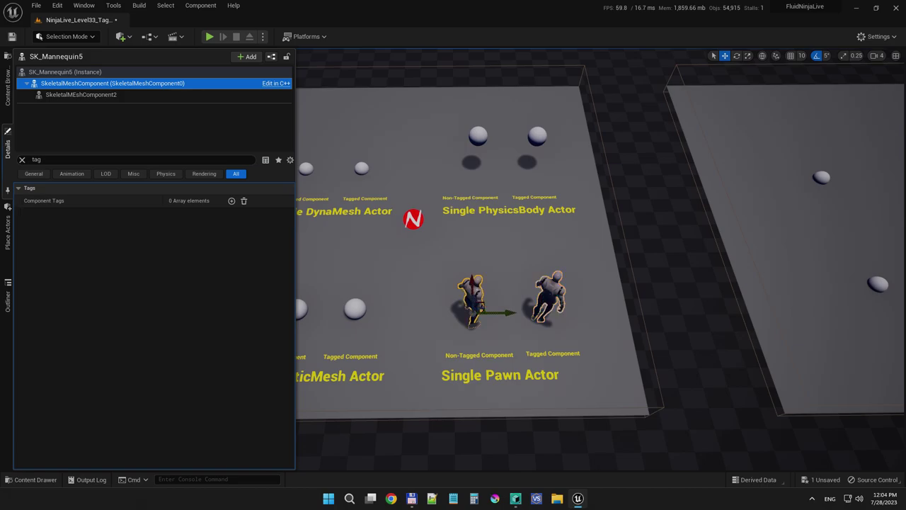
- Play the level and compare the tagged and non-tagged components of Stage 3's pawn up close, ending the session after viewing
{"action": "left_click", "coordinate": [414, 219]}
{"action": "key", "text": "alt+p"}
{"action": "key", "text": "w"}
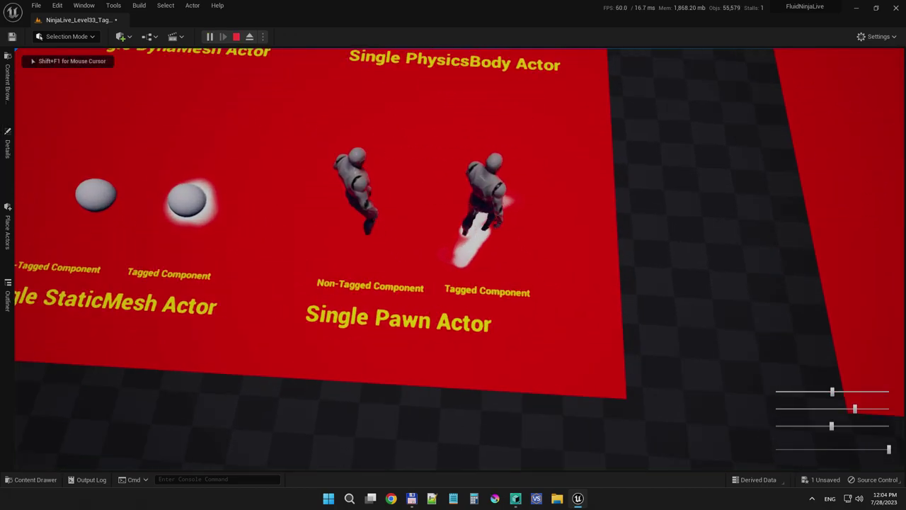
{"action": "key", "text": "s"}
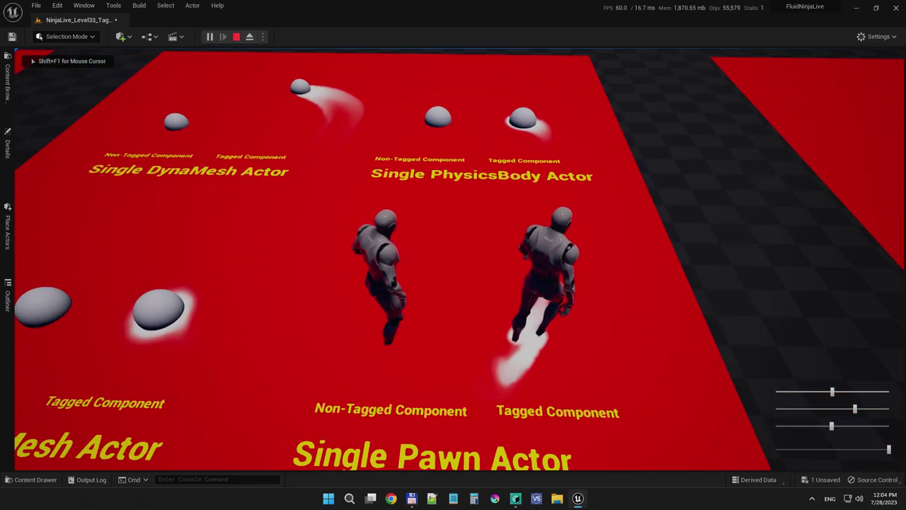
{"action": "key", "text": "w"}
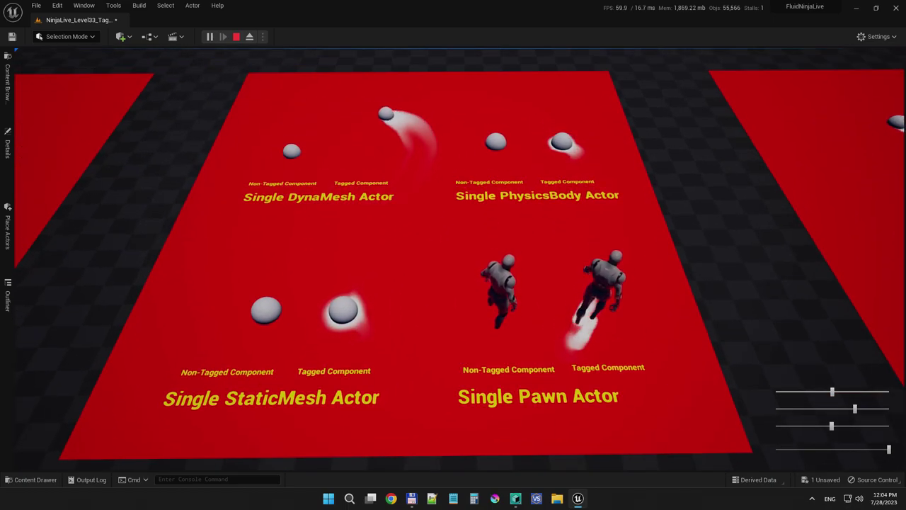
{"action": "key", "text": "Escape"}
- Select Stage 3's single pawn actor, compare it with Stage 2's separate pawns, and examine its component list in the details
{"action": "left_click", "coordinate": [499, 290]}
{"action": "left_click", "coordinate": [602, 287], "text": "ctrl"}
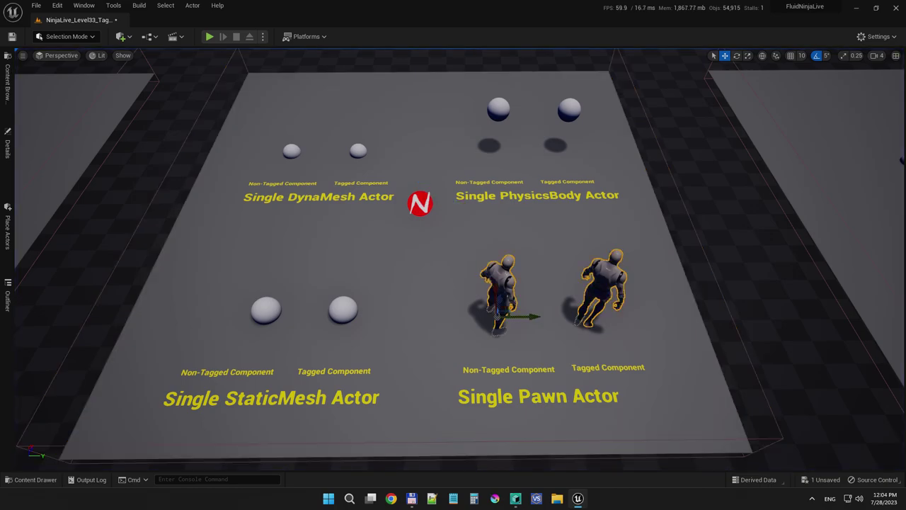
{"action": "key", "text": "s"}
{"action": "key", "text": "a"}
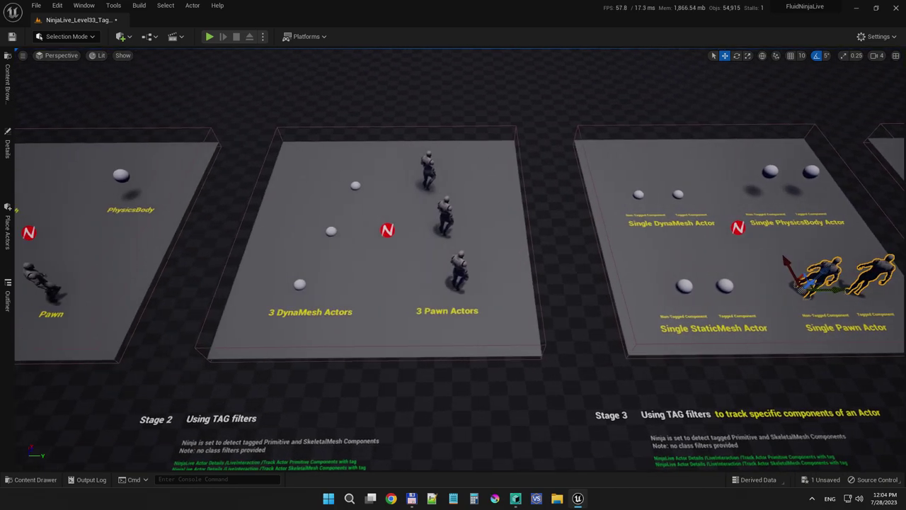
{"action": "key", "text": "d"}
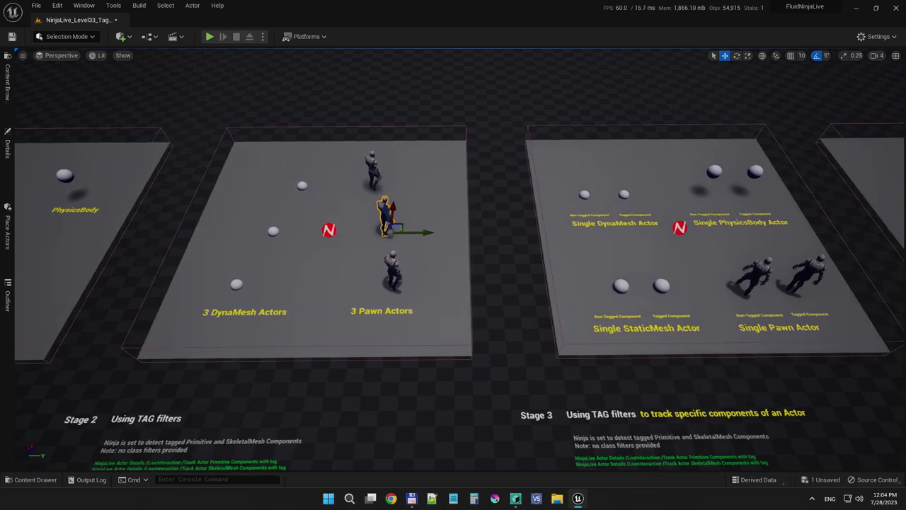
{"action": "key", "text": "w"}
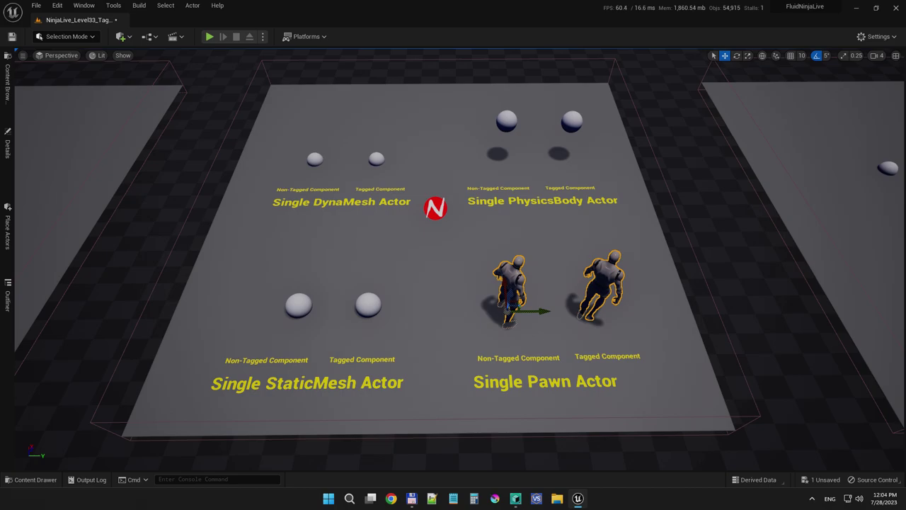
{"action": "key", "text": "F11"}
{"action": "key", "text": "F11"}
{"action": "left_click", "coordinate": [8, 147]}
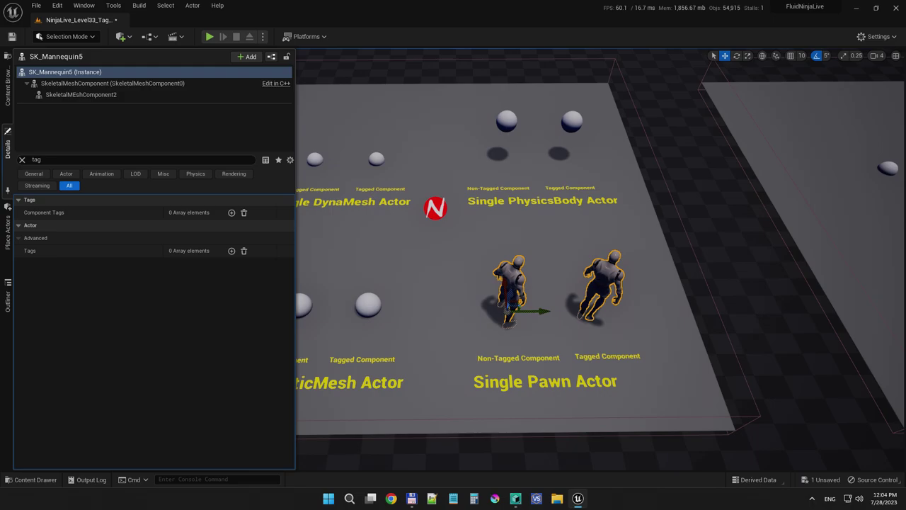
- Move over to Stage 4 and play the level briefly to examine how its DynaMesh spheres and pawns interact with the fluid
{"action": "left_click", "coordinate": [736, 269]}
{"action": "right_click_drag", "start_coordinate": [736, 269], "coordinate": [756, 269]}
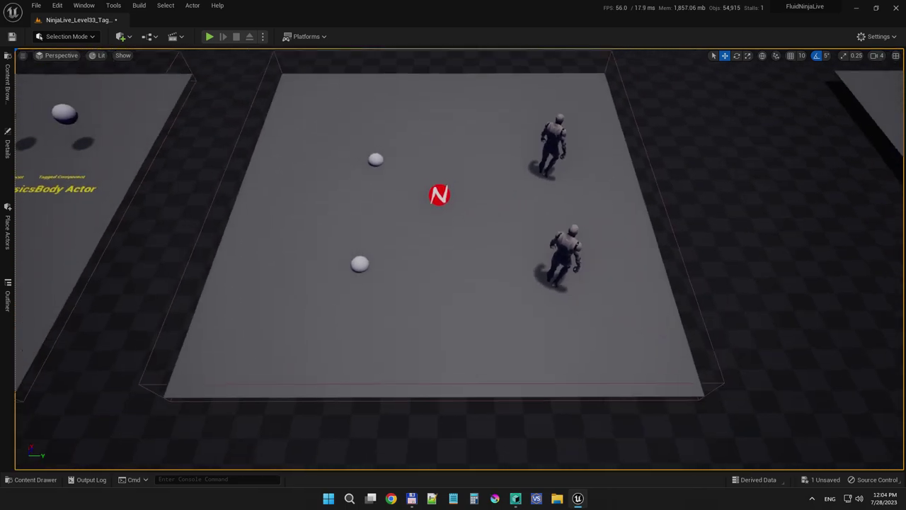
{"action": "key", "text": "alt+p"}
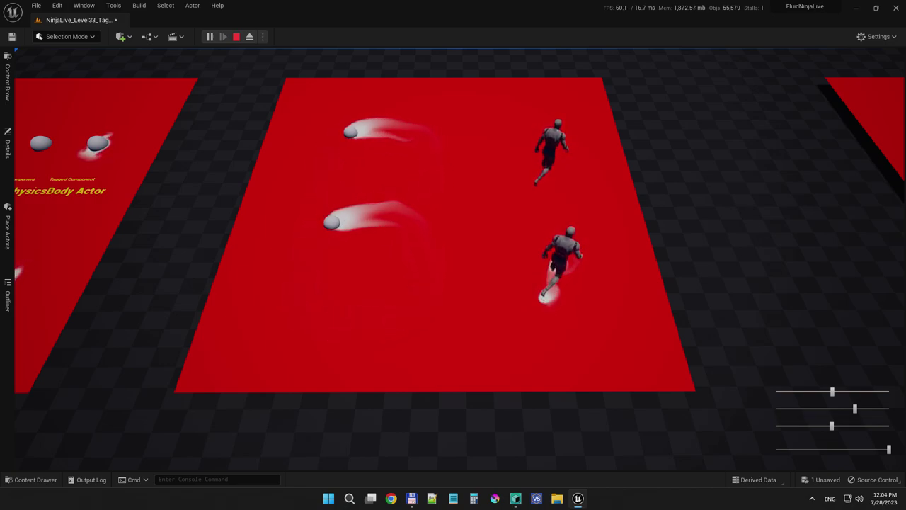
{"action": "key", "text": "Escape"}
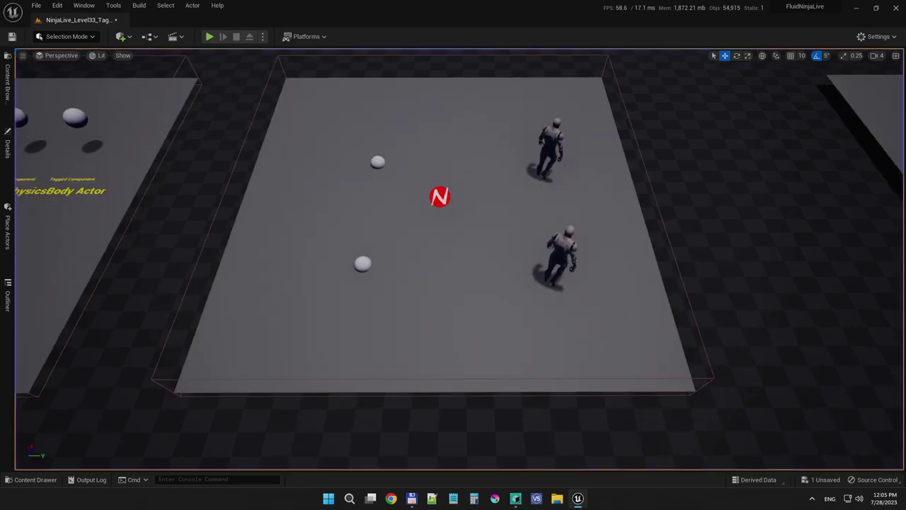
- Examine the Stage 4 ninja actor's Live Interaction tag and object type filters with the details search cleared, and point out the spheres
{"action": "left_click", "coordinate": [440, 197]}
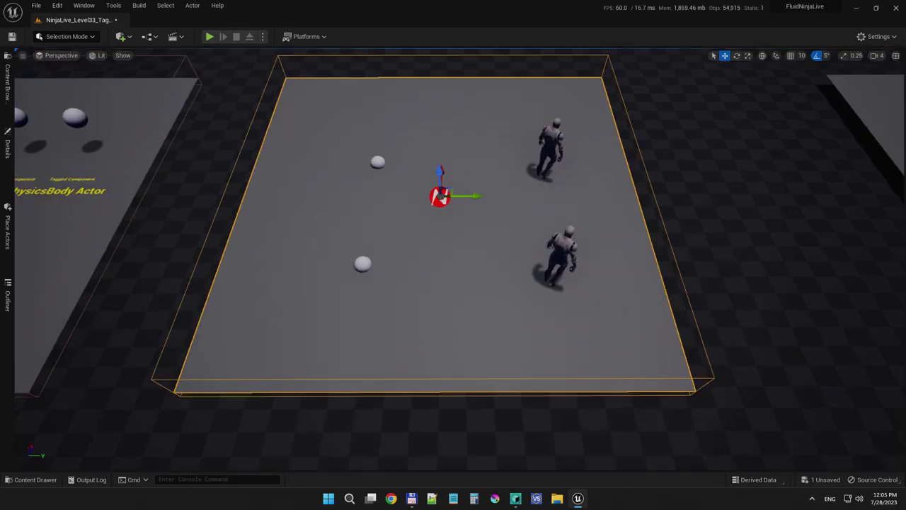
{"action": "left_click", "coordinate": [7, 145]}
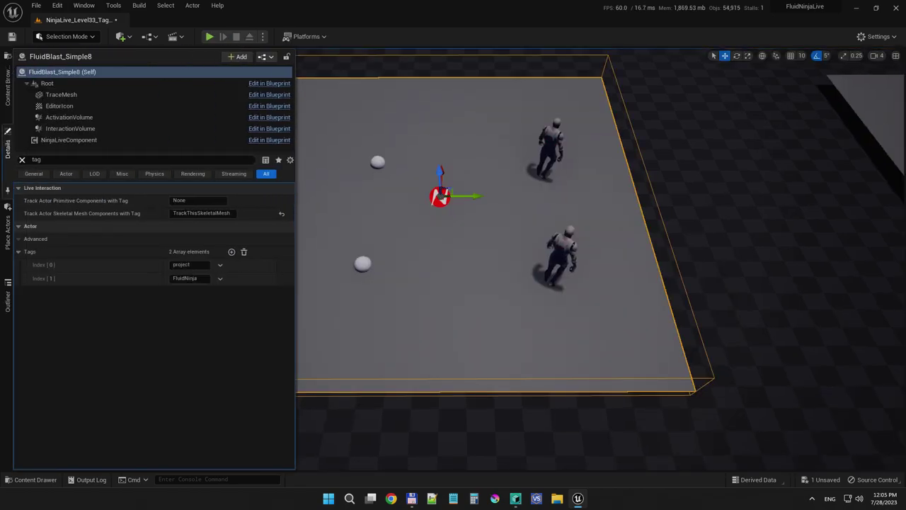
{"action": "left_click", "coordinate": [22, 160]}
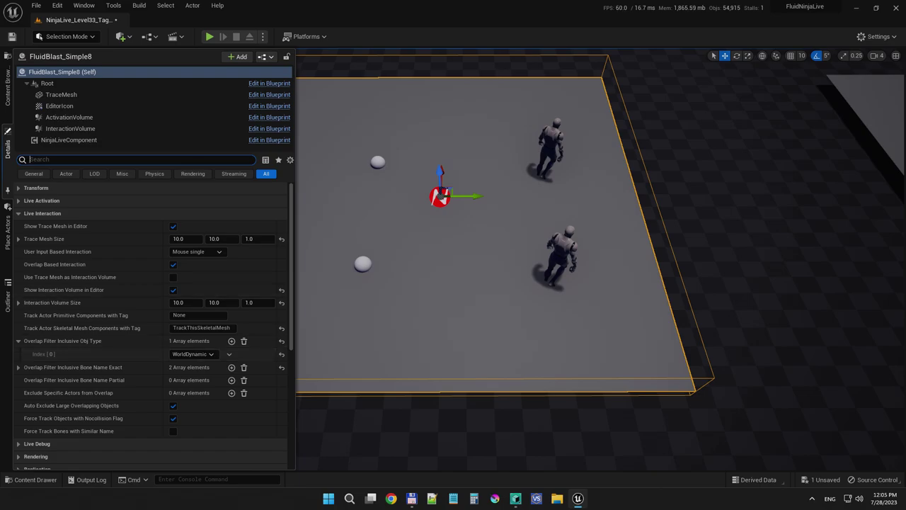
{"action": "left_click", "coordinate": [362, 264]}
{"action": "left_click", "coordinate": [378, 162]}
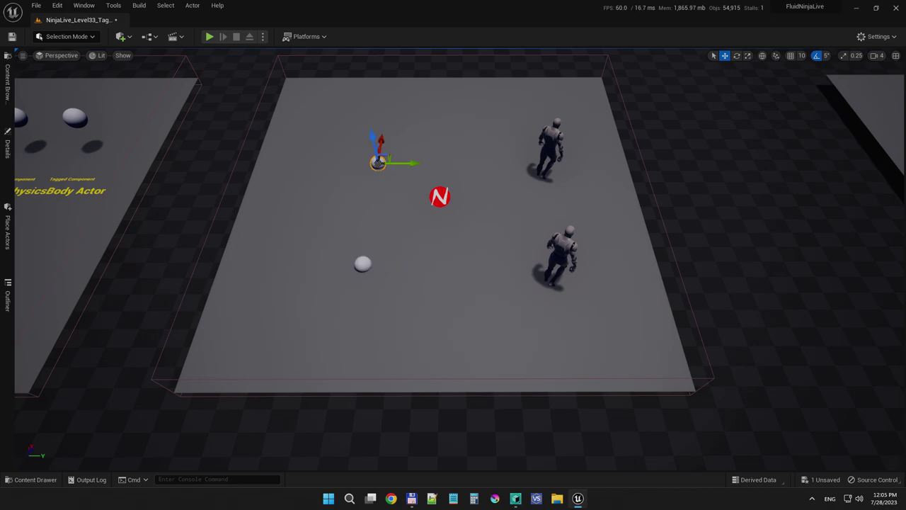
{"action": "left_click", "coordinate": [439, 196]}
- Compare the component tags of Stage 4's front and back pawns by filtering their details for "tag"
{"action": "left_click", "coordinate": [562, 256]}
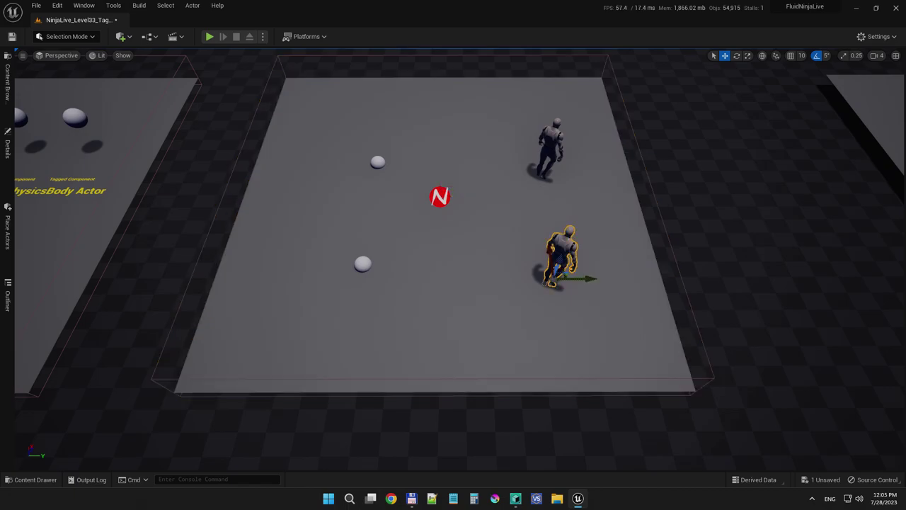
{"action": "left_click", "coordinate": [8, 145]}
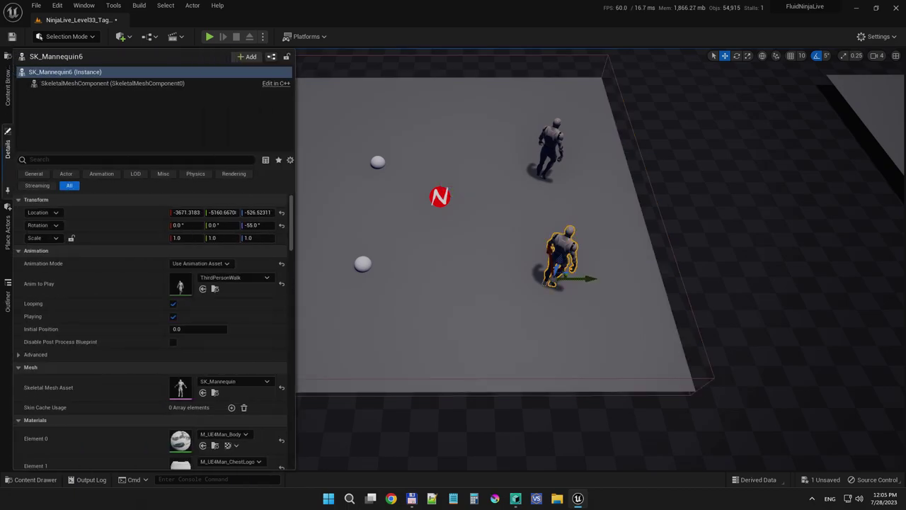
{"action": "left_click", "coordinate": [112, 83]}
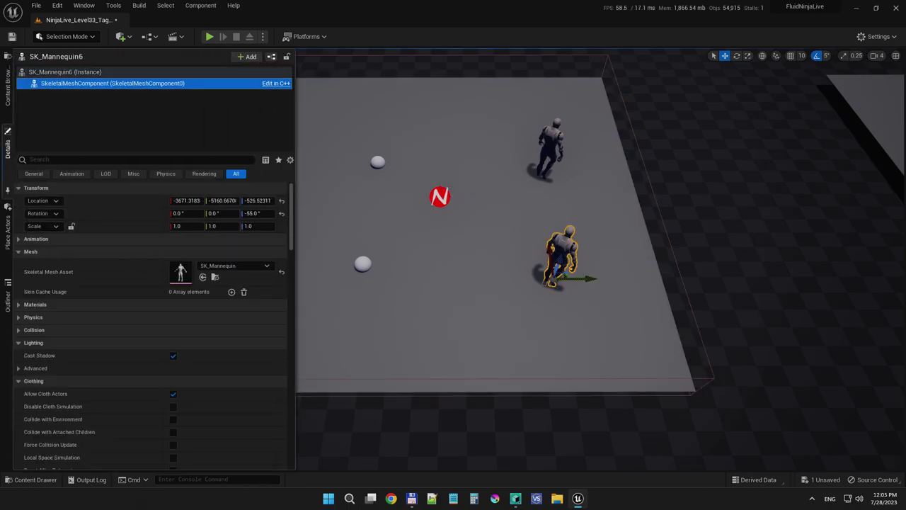
{"action": "left_click", "coordinate": [138, 160]}
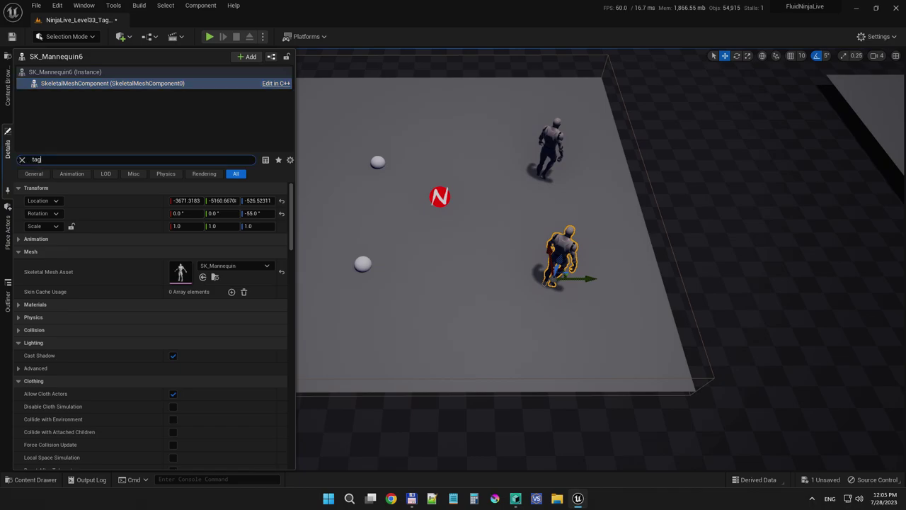
{"action": "left_click", "coordinate": [551, 149]}
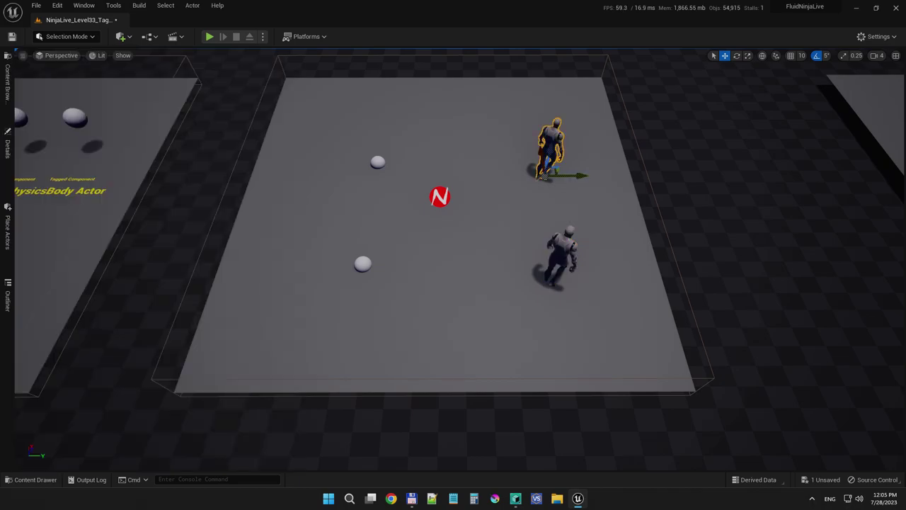
{"action": "left_click", "coordinate": [7, 145]}
{"action": "left_click", "coordinate": [113, 84]}
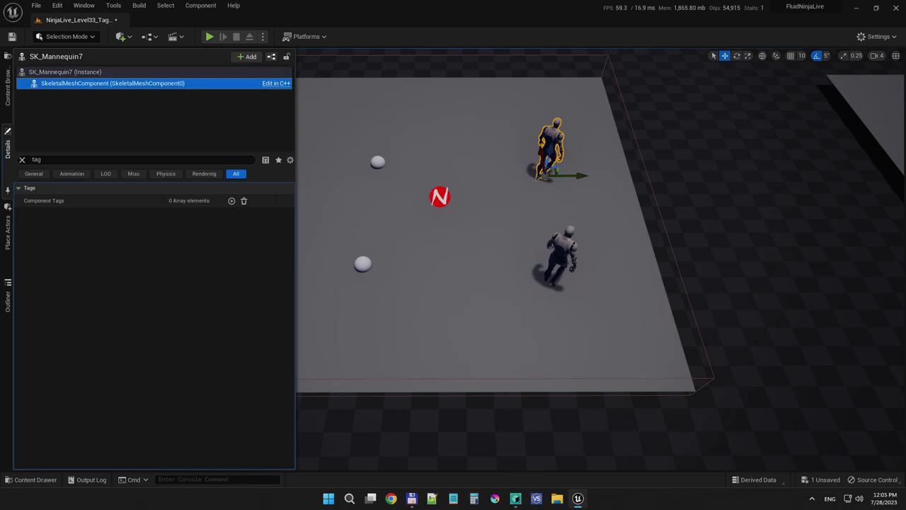
- Play the level to view Stage 4's interactions, read its "Combining CLASS and TAG filters" notes, and end the session
{"action": "left_click", "coordinate": [209, 36]}
{"action": "key", "text": "w"}
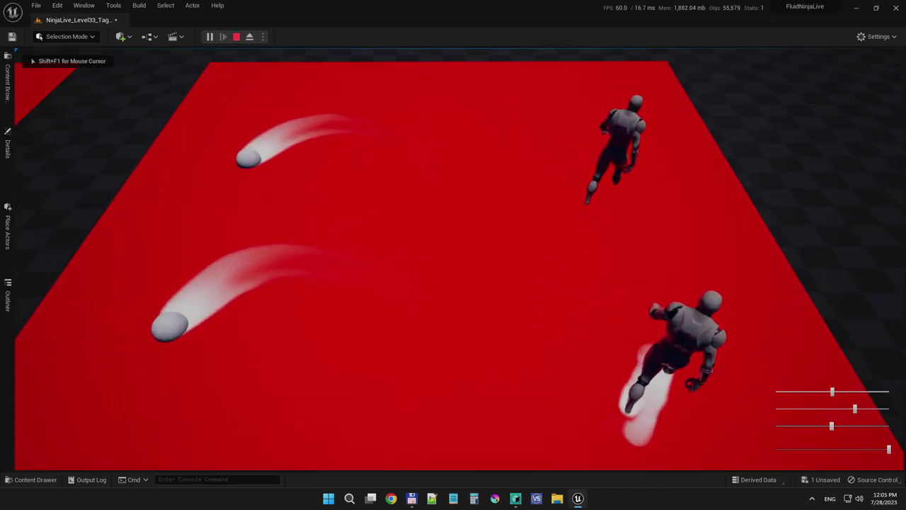
{"action": "key", "text": "s"}
{"action": "key", "text": "s"}
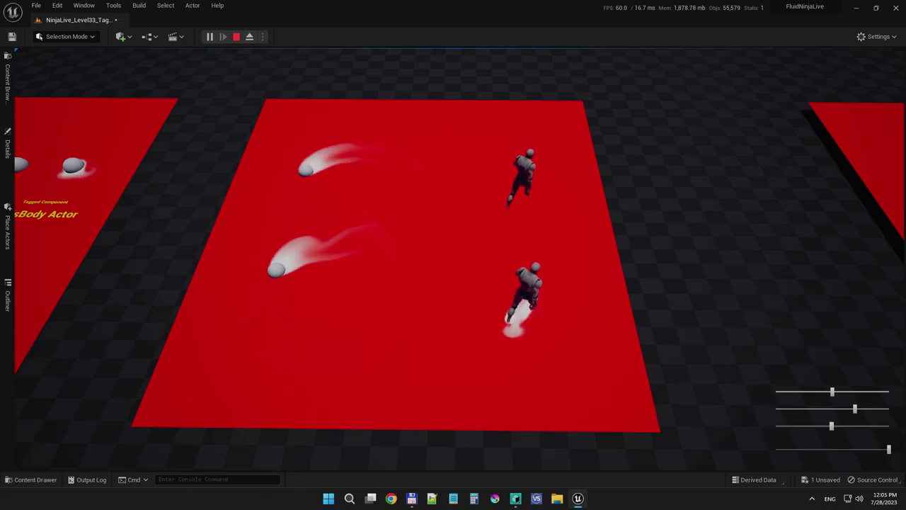
{"action": "key", "text": "s"}
{"action": "key", "text": "w"}
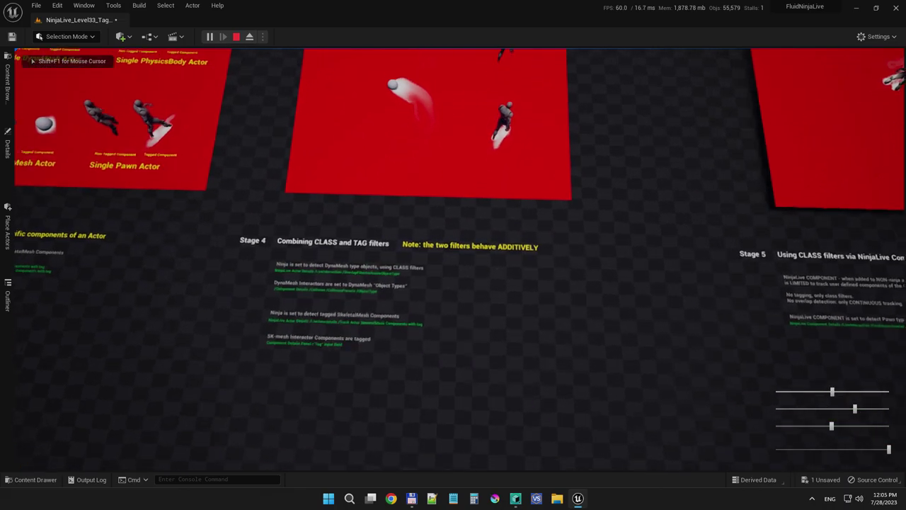
{"action": "key", "text": "s"}
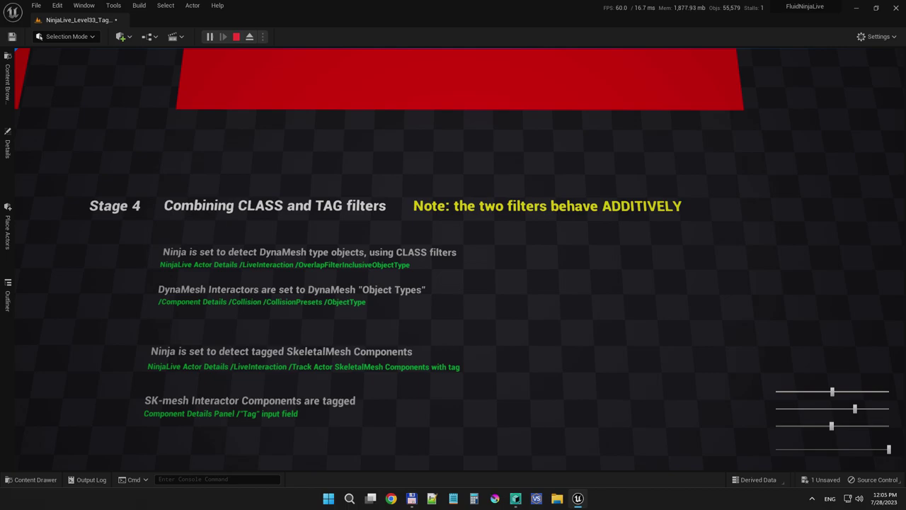
{"action": "key", "text": "Escape"}
- Survey Stages 1 to 4 together above the blue "Filtering defined at Actor Details" line
{"action": "key", "text": "s"}
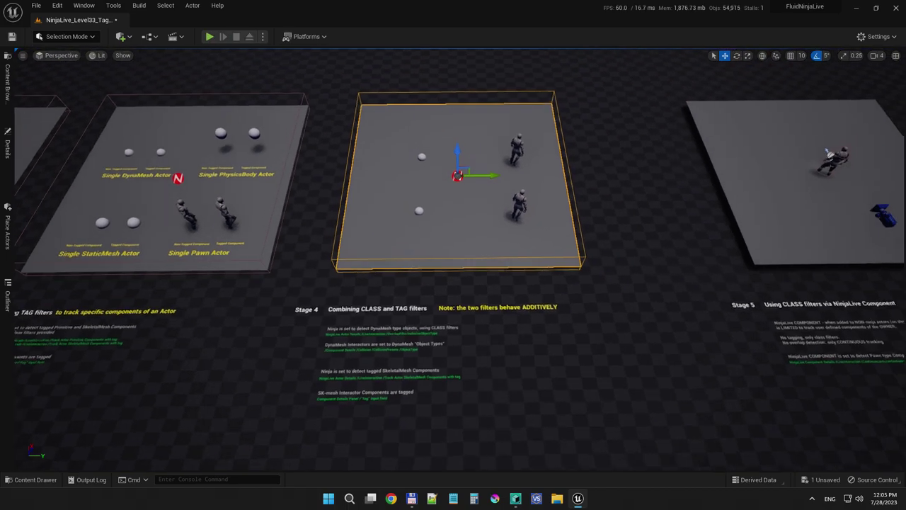
{"action": "key", "text": "a"}
{"action": "key", "text": "s"}
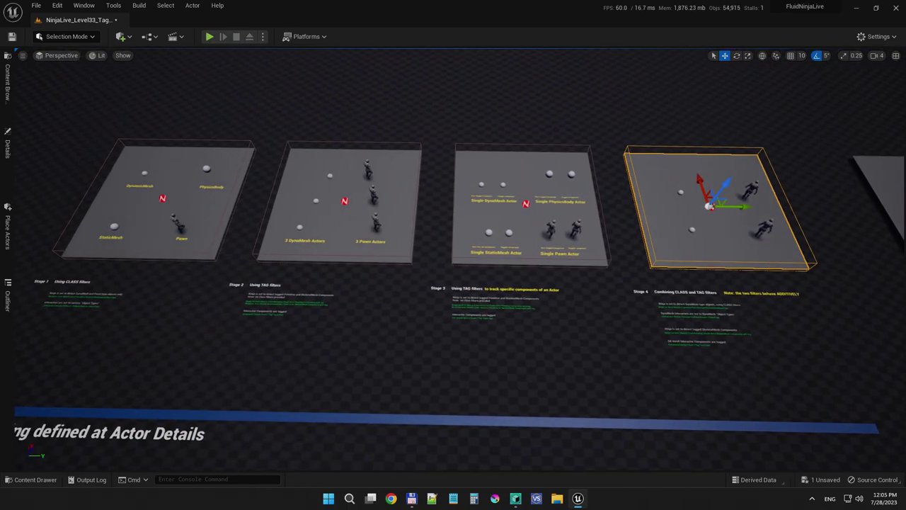
{"action": "mouse_move", "coordinate": [453, 262]}
{"action": "right_mouse_down"}
{"action": "mouse_move", "coordinate": [443, 263]}
{"action": "mouse_move", "coordinate": [451, 266]}
{"action": "right_mouse_up"}
{"action": "key", "text": "s"}
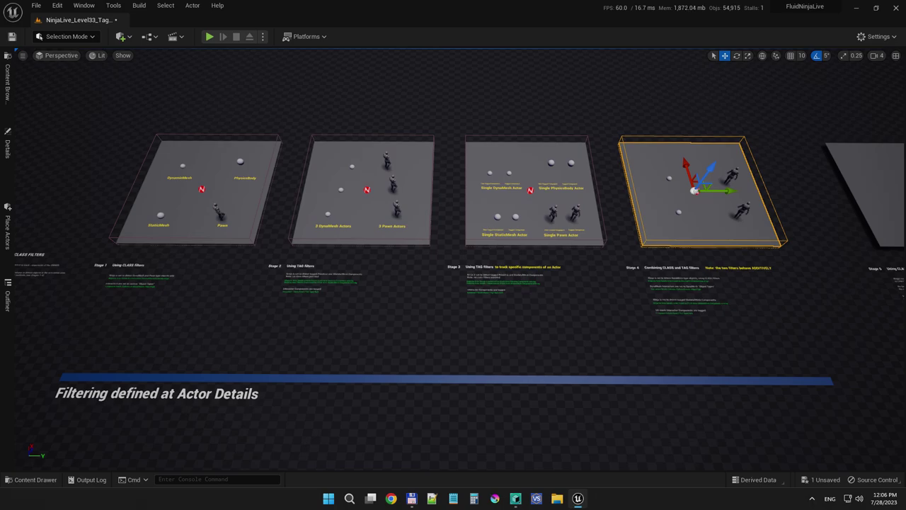
{"action": "key", "text": "w"}
{"action": "key", "text": "s"}
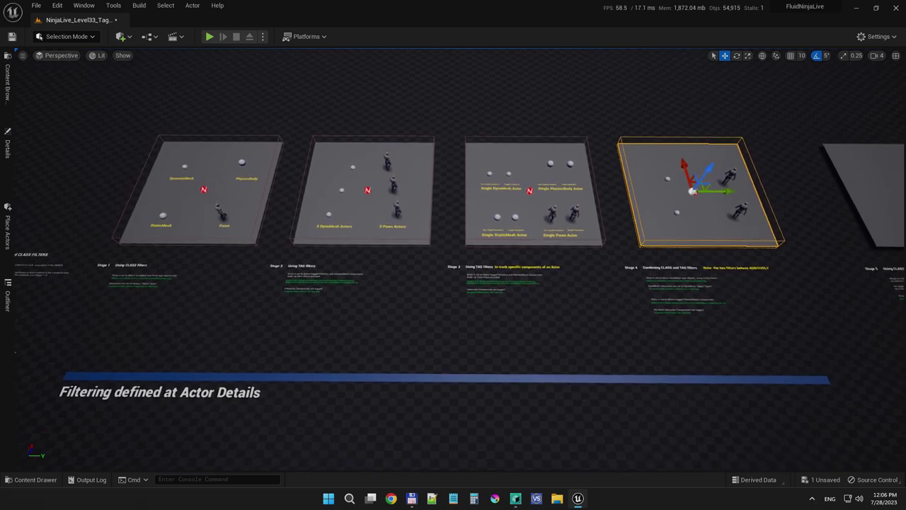
- Move over to Stage 5, Using CLASS filters via NinjaLive Component, in the "Filtering defined at Component Details" section
{"action": "key", "text": "d"}
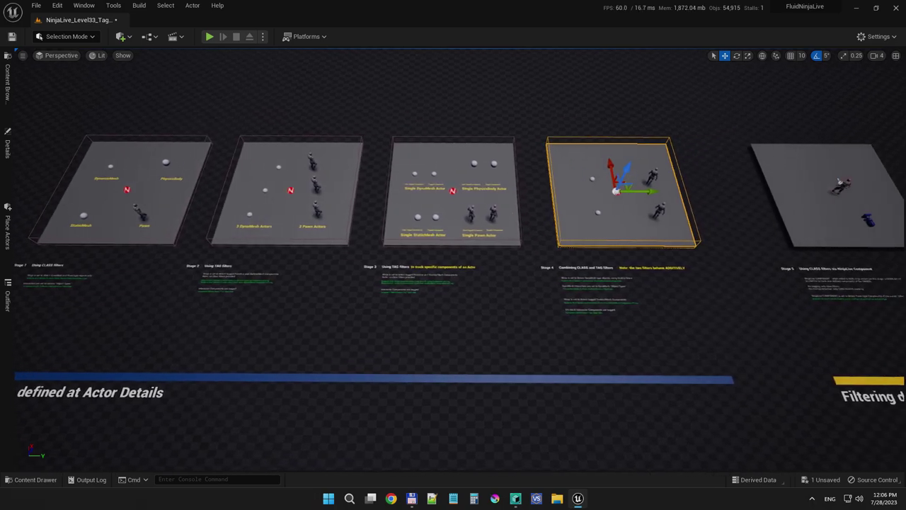
{"action": "key", "text": "d"}
{"action": "key", "text": "w"}
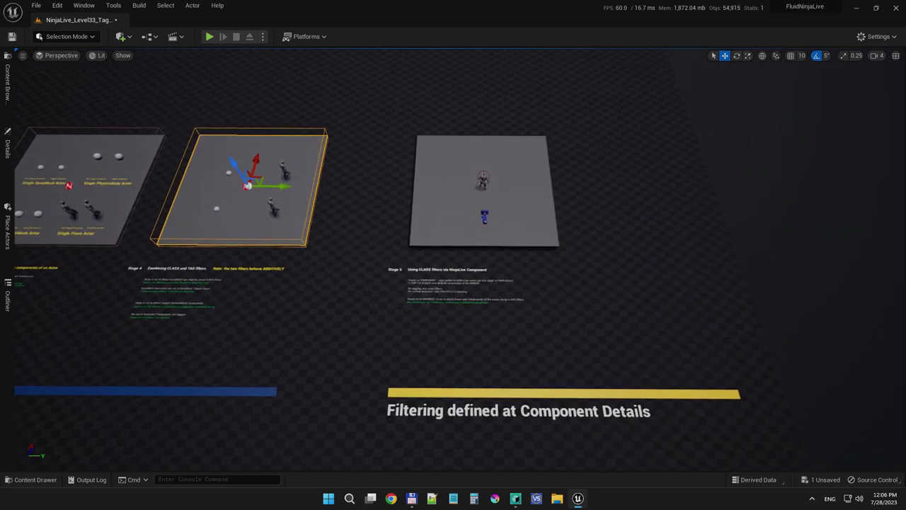
- Look back across Stages 1 to 4 from beside Stage 5 and select Stage 3's NinjaLive actor
{"action": "key", "text": "d"}
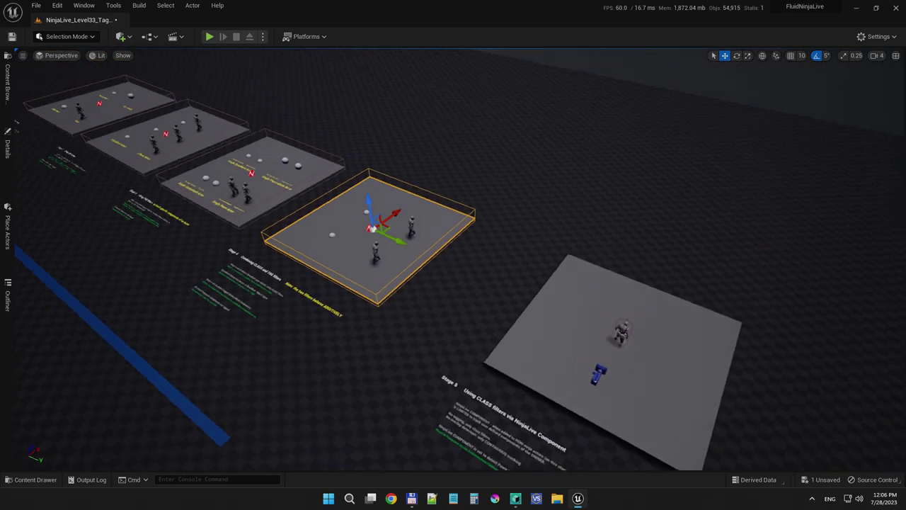
{"action": "right_click_drag", "start_coordinate": [453, 259], "coordinate": [403, 226]}
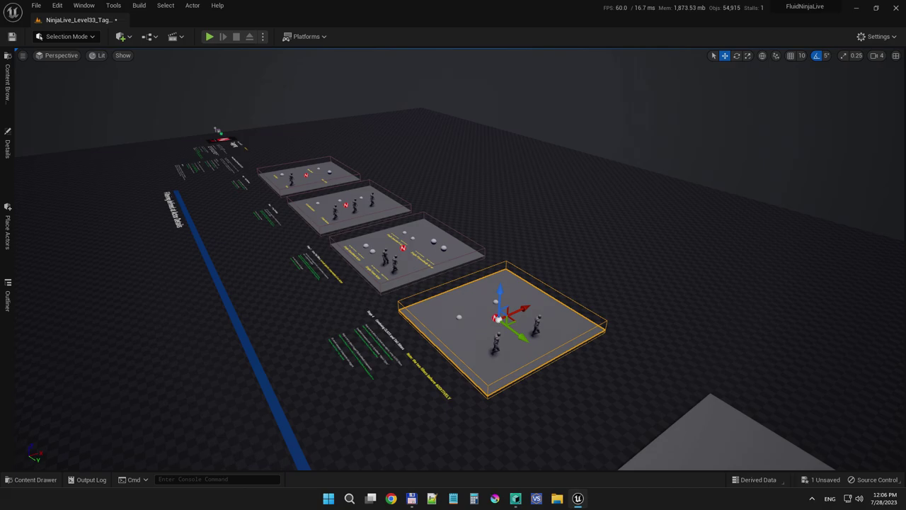
{"action": "left_click", "coordinate": [404, 246]}
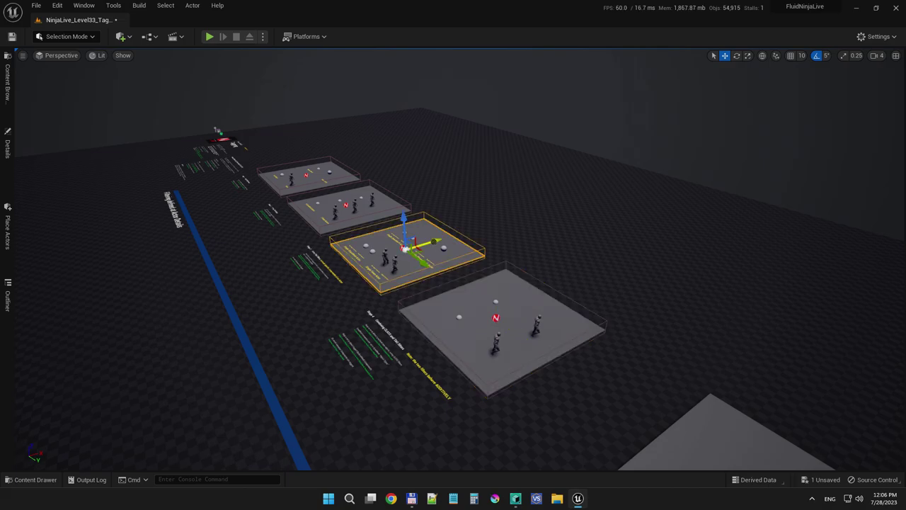
{"action": "right_click_drag", "start_coordinate": [433, 243], "coordinate": [463, 269]}
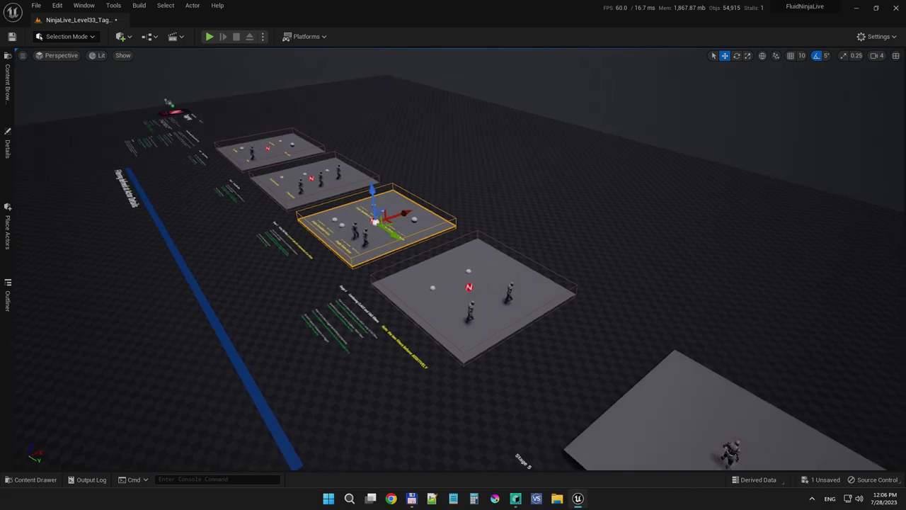
- Move to the Stage 5 platform and select the ComponentDemoPawn standing on it
{"action": "key", "text": "d"}
{"action": "right_click_drag", "start_coordinate": [450, 238], "coordinate": [552, 276]}
{"action": "scroll", "coordinate": [450, 238], "scroll_direction": "up", "scroll_amount": 3}
{"action": "scroll", "coordinate": [450, 238], "scroll_direction": "up", "scroll_amount": 4}
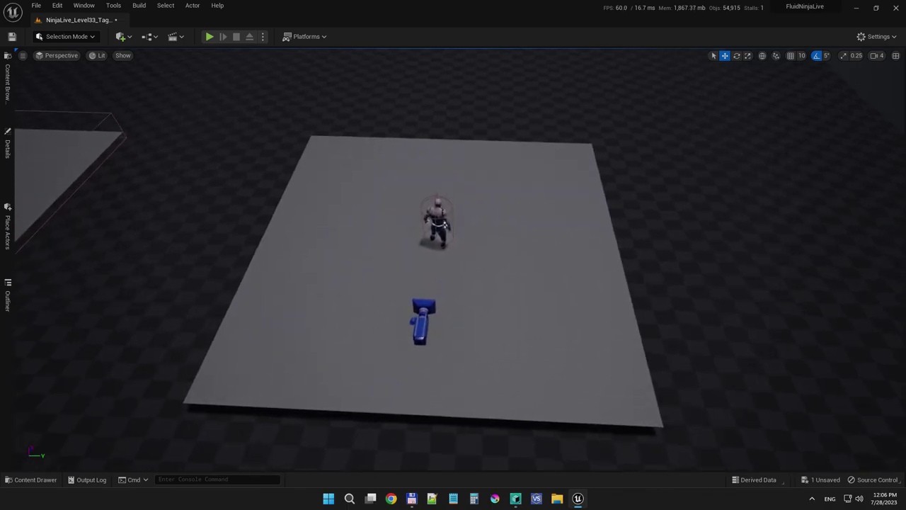
{"action": "left_click", "coordinate": [444, 223]}
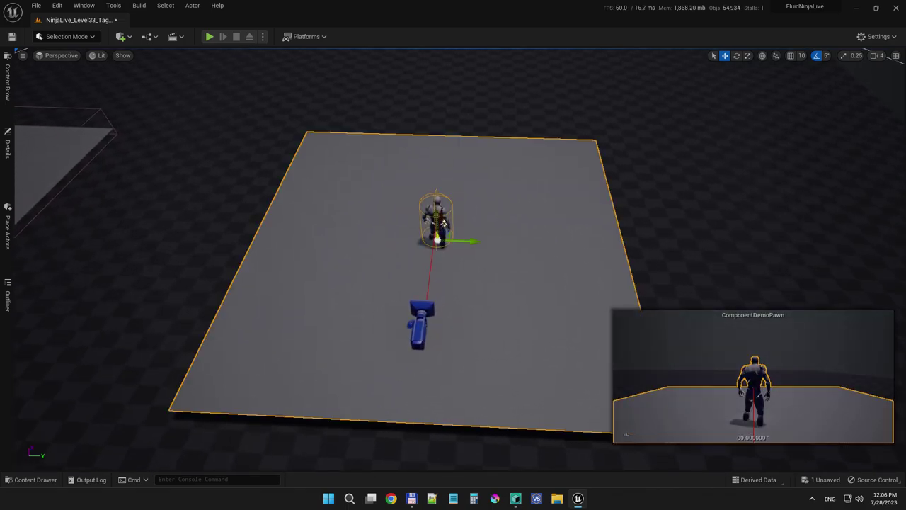
{"action": "key", "text": "F11"}
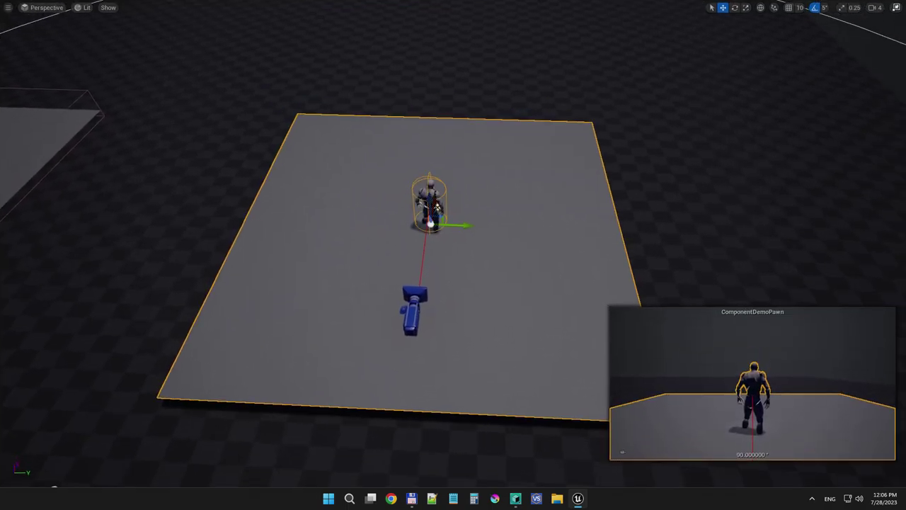
{"action": "key", "text": "F11"}
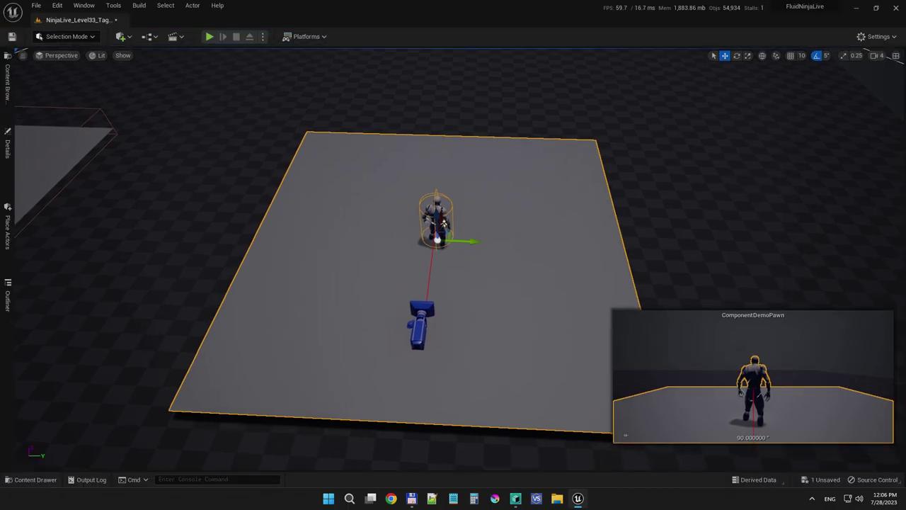
- Inspect the pawn's NinjaLiveComponent with the "tag" filter cleared, expanding Live Interaction and its Continuous Interaction Inclusive Obj Type list
{"action": "left_click", "coordinate": [8, 147]}
{"action": "left_click_drag", "start_coordinate": [156, 152], "coordinate": [155, 182]}
{"action": "left_click", "coordinate": [78, 168]}
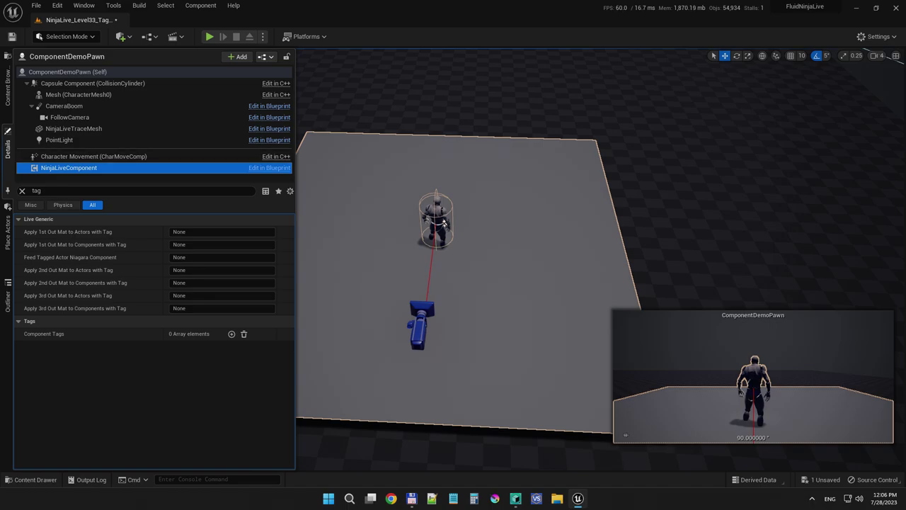
{"action": "left_click", "coordinate": [21, 191]}
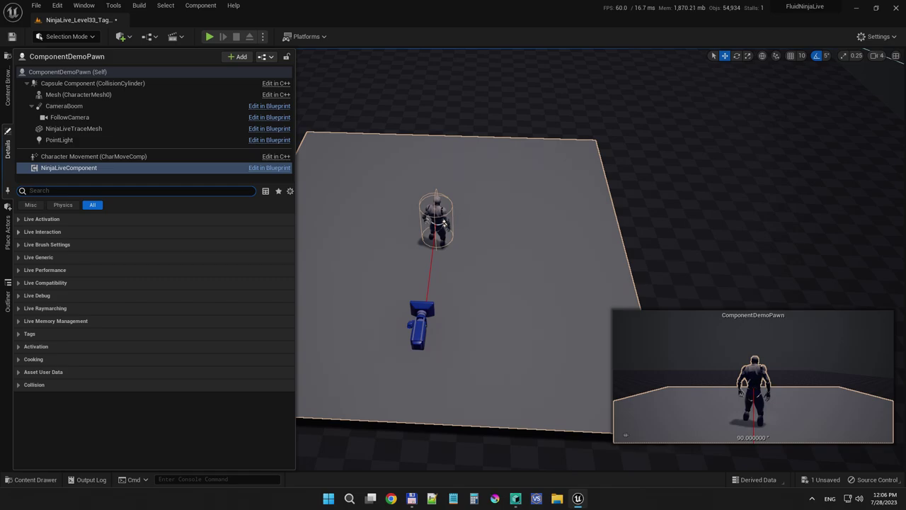
{"action": "left_click", "coordinate": [19, 231]}
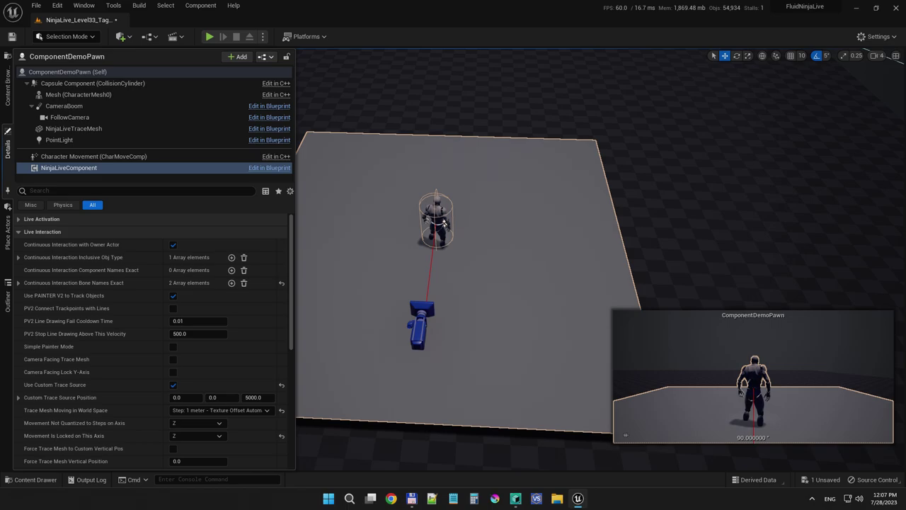
{"action": "left_click", "coordinate": [18, 258]}
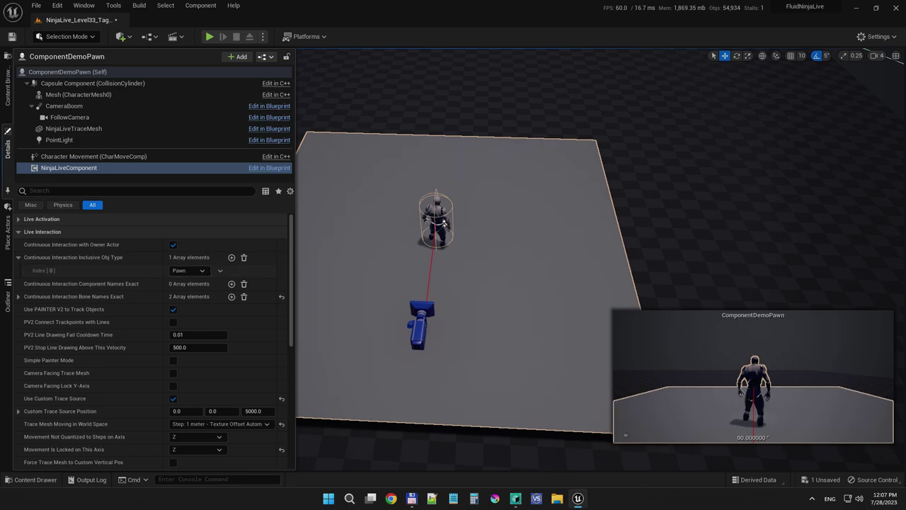
- Return to the pawn's NinjaLiveComponent details and expand the Continuous Interaction Bone Names Exact list
{"action": "left_click", "coordinate": [445, 223]}
{"action": "left_click", "coordinate": [8, 145]}
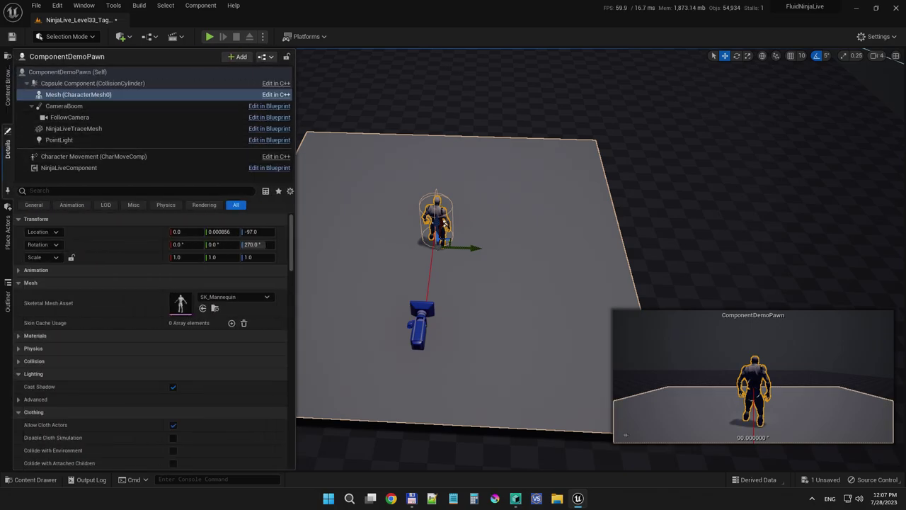
{"action": "left_click", "coordinate": [437, 239]}
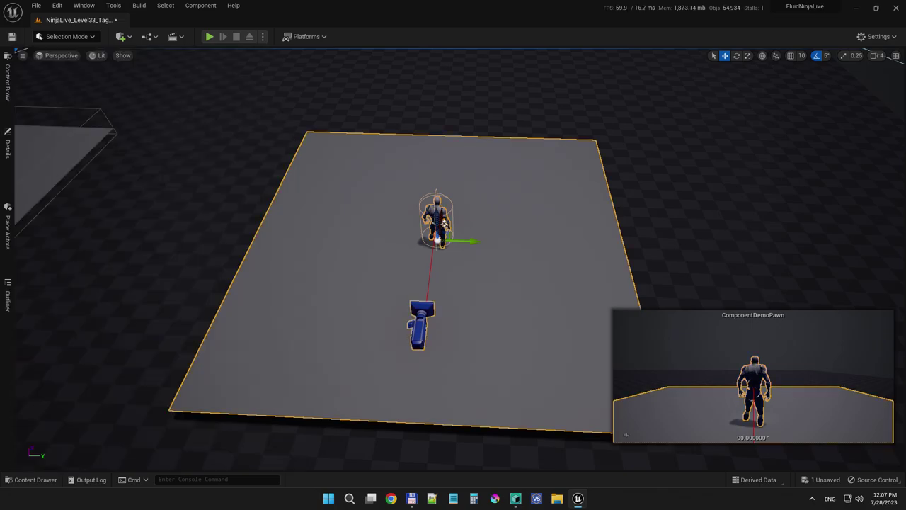
{"action": "left_click", "coordinate": [8, 145]}
{"action": "left_click", "coordinate": [69, 167]}
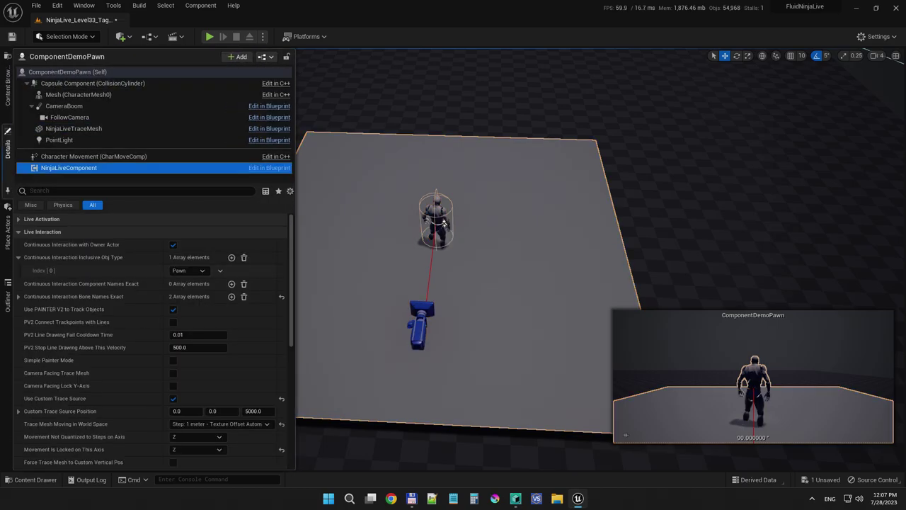
{"action": "left_click", "coordinate": [18, 297]}
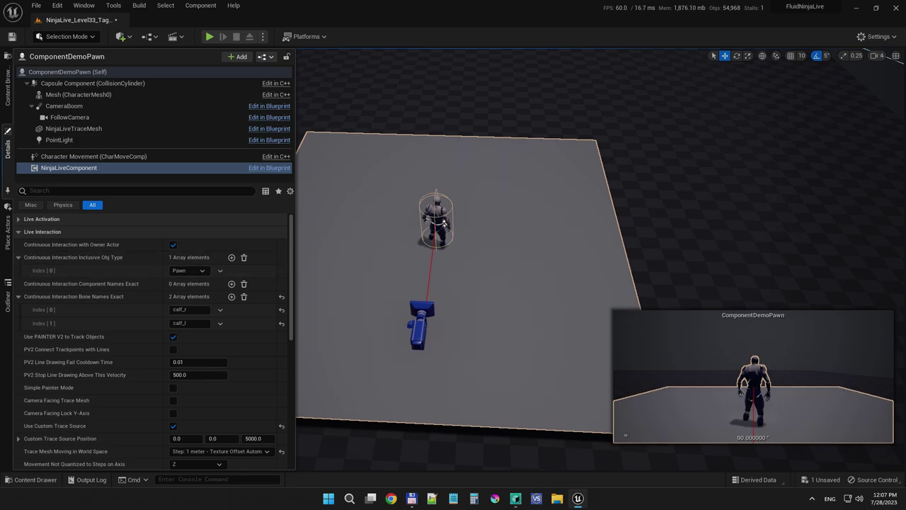
- Play the level in full screen to view Stage 5's pawn interaction and all five stages from afar, and end the session
{"action": "left_click", "coordinate": [444, 223]}
{"action": "key", "text": "F11"}
{"action": "key", "text": "alt+p"}
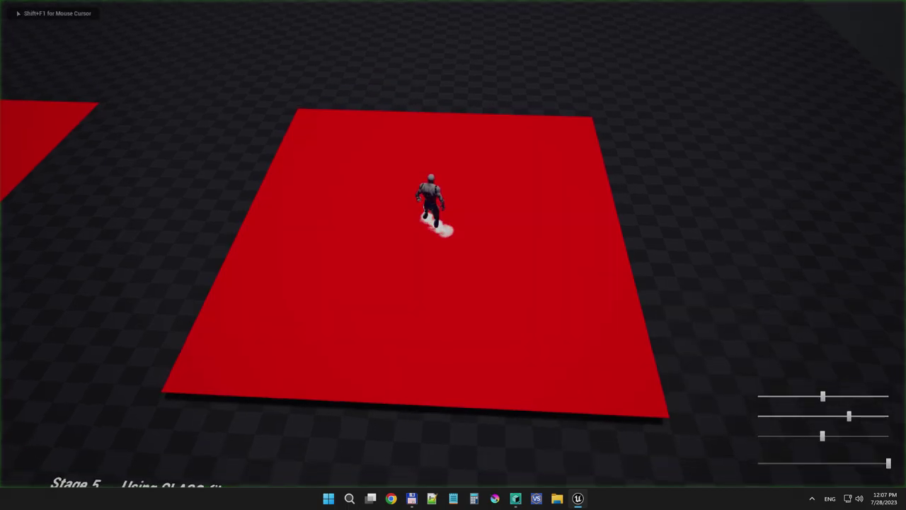
{"action": "key", "text": "w"}
{"action": "scroll", "coordinate": [453, 244], "scroll_direction": "up", "scroll_amount": 5}
{"action": "key", "text": "d"}
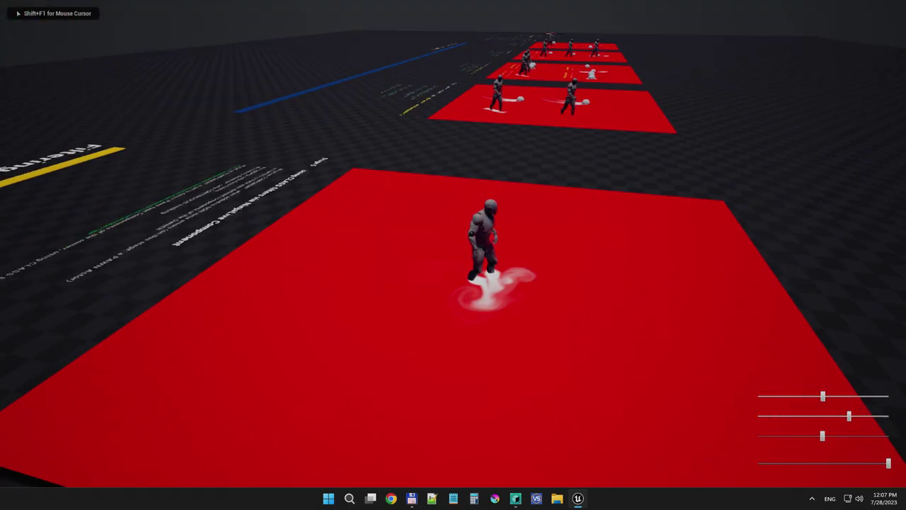
{"action": "key", "text": "w"}
{"action": "key", "text": "s"}
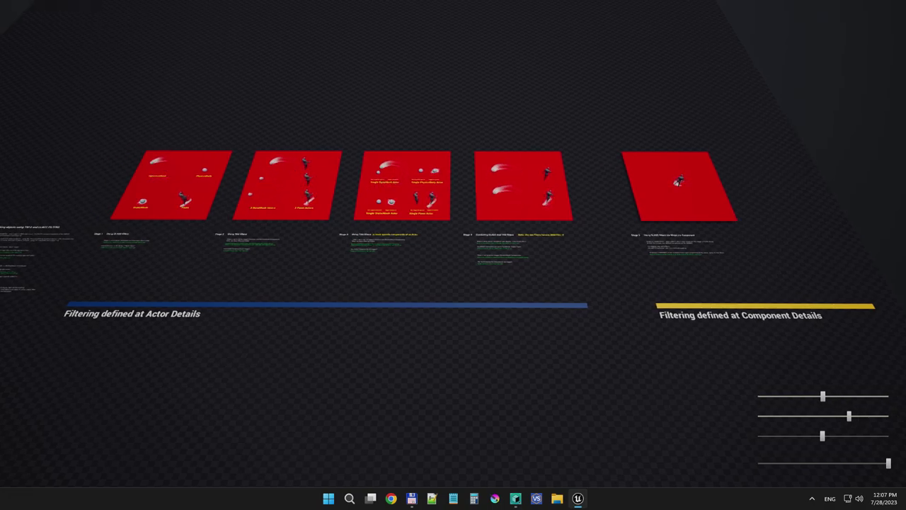
{"action": "key", "text": "Escape"}
- Select the ComponentDemoPawn again from the overview of all five stages and exit the full-screen viewport
{"action": "left_click", "coordinate": [453, 368]}
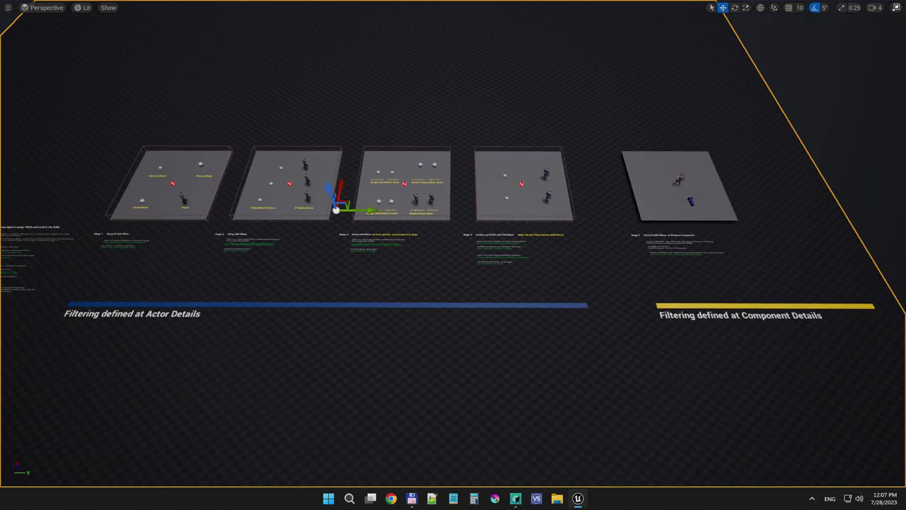
{"action": "left_click", "coordinate": [678, 180]}
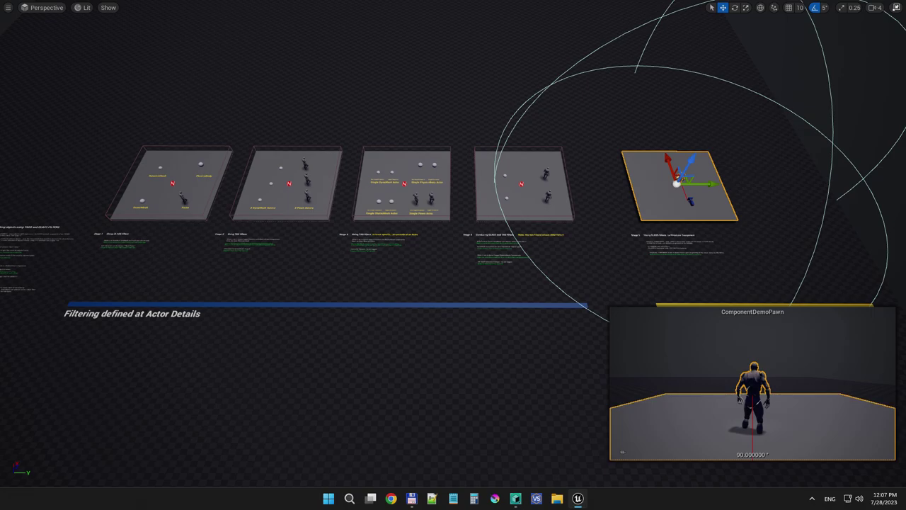
{"action": "key", "text": "F11"}
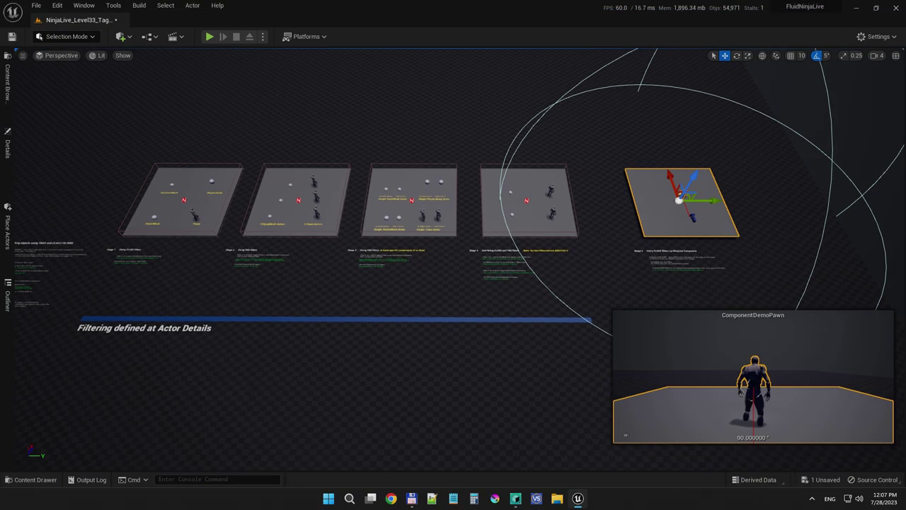
{"action": "left_click", "coordinate": [453, 397]}
{"action": "key", "text": "Escape"}
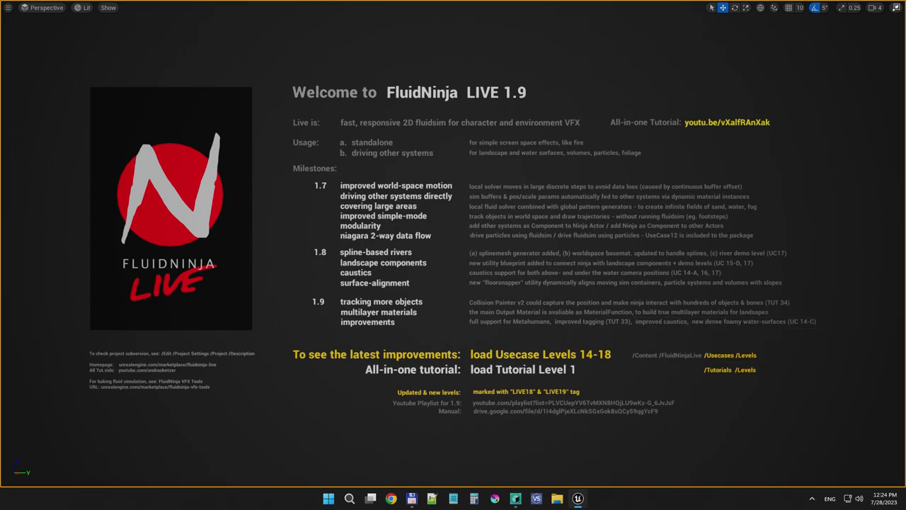
- Browse the UseCases 016_Caustics folder and point out T_Caustics_Animated_02_8bitRGB and T_Caustics_Animated_02_VolumeTexture
{"action": "key", "text": "F11"}
{"action": "left_click", "coordinate": [8, 88]}
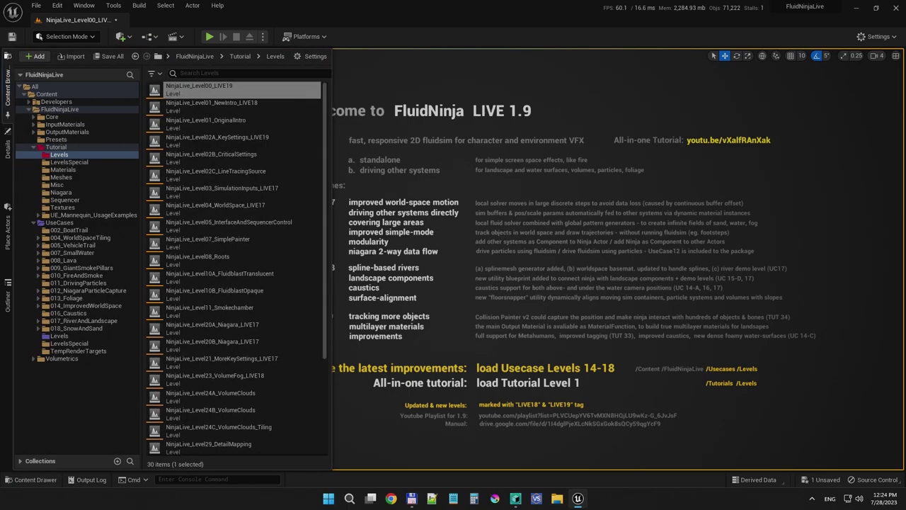
{"action": "left_click", "coordinate": [68, 313]}
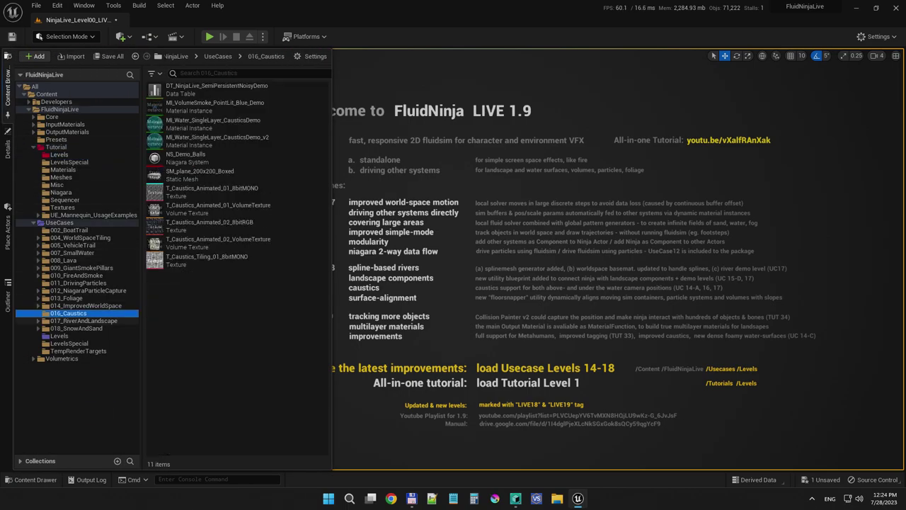
{"action": "left_click", "coordinate": [212, 227]}
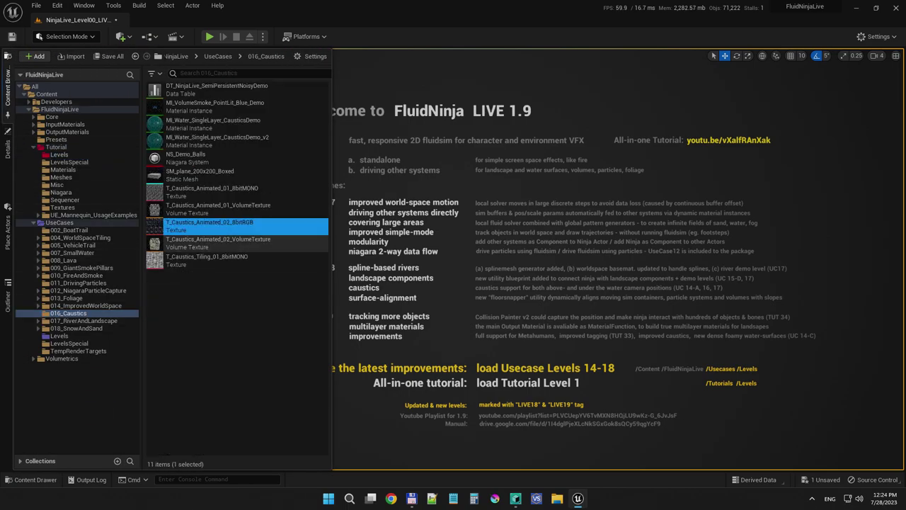
{"action": "left_click", "coordinate": [218, 243]}
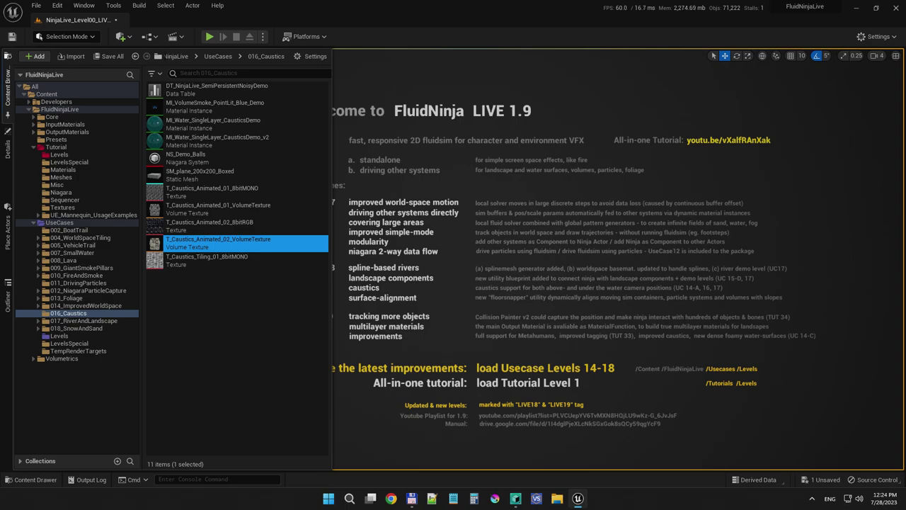
- Open the Usecase_016_Caustics_LIVE17 level from the UseCases Levels folder
{"action": "left_click", "coordinate": [59, 337]}
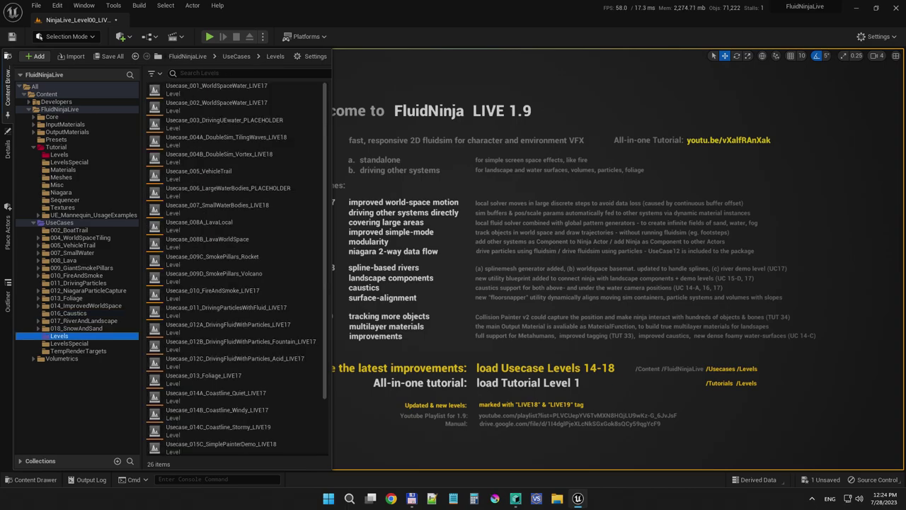
{"action": "scroll", "coordinate": [212, 328], "scroll_direction": "down", "scroll_amount": 3}
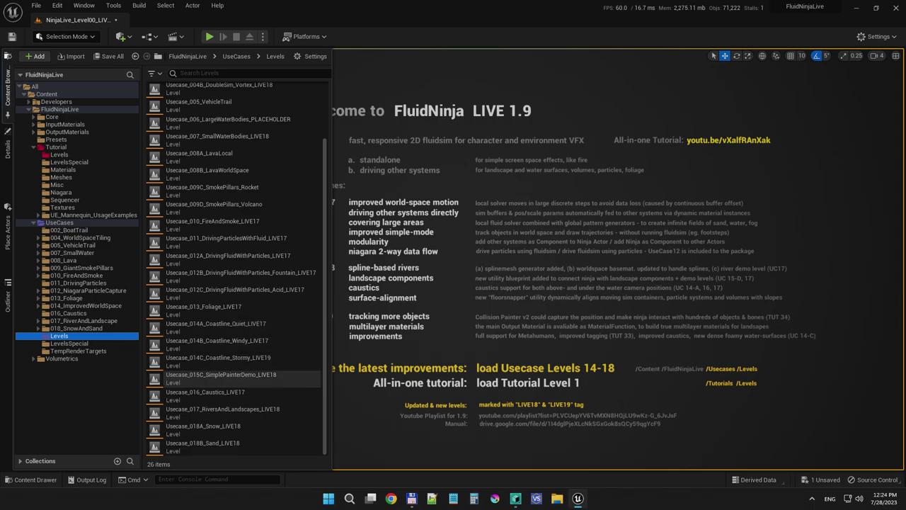
{"action": "left_click", "coordinate": [226, 395]}
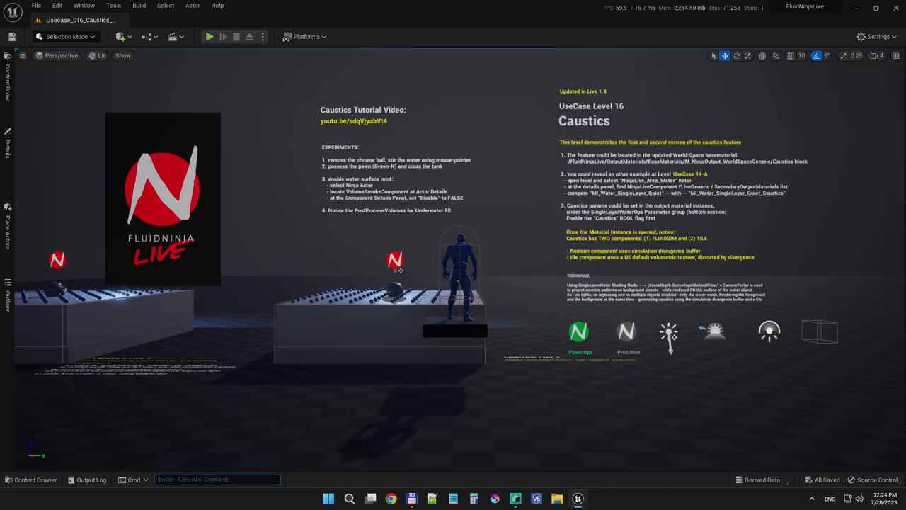
- Play the caustics level in full screen, run the pawn around the Caustics Type 1 and Type 2 water tanks, and end the session
{"action": "key", "text": "F11"}
{"action": "key", "text": "alt+p"}
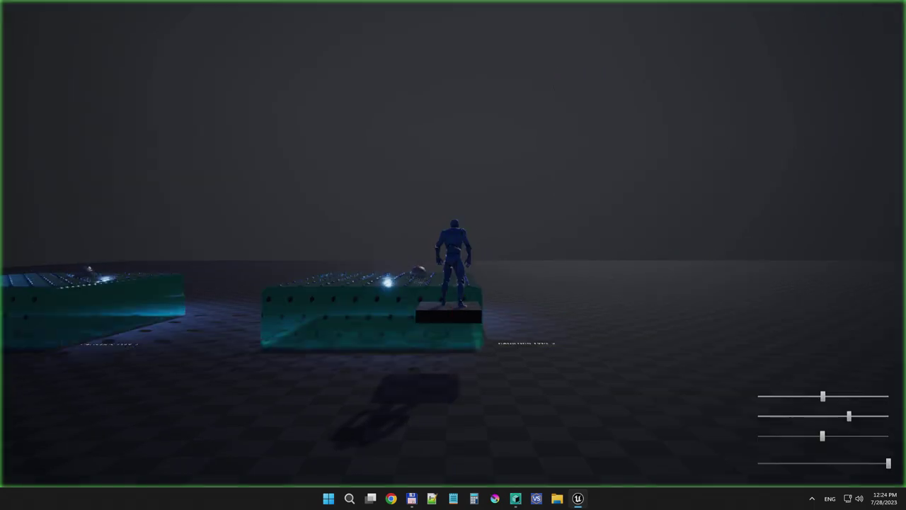
{"action": "key", "text": "s"}
{"action": "key", "text": "a"}
{"action": "key", "text": "w"}
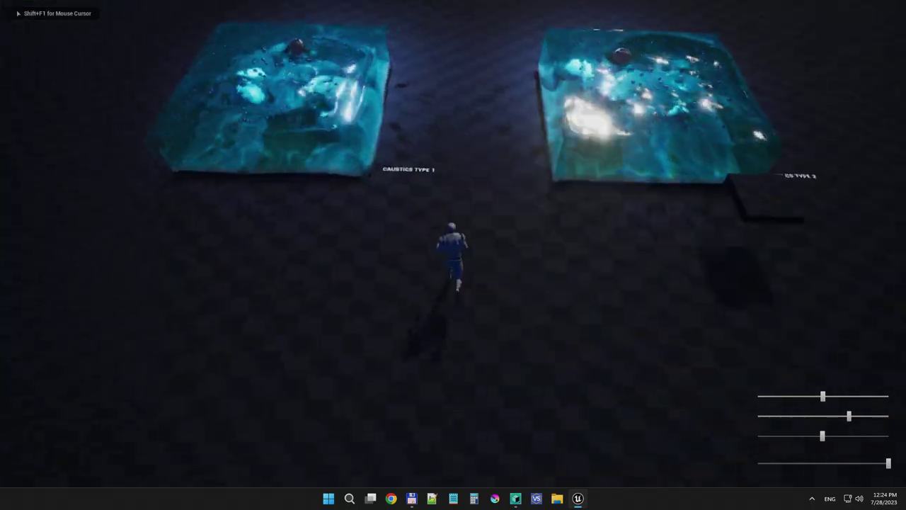
{"action": "key", "text": "w"}
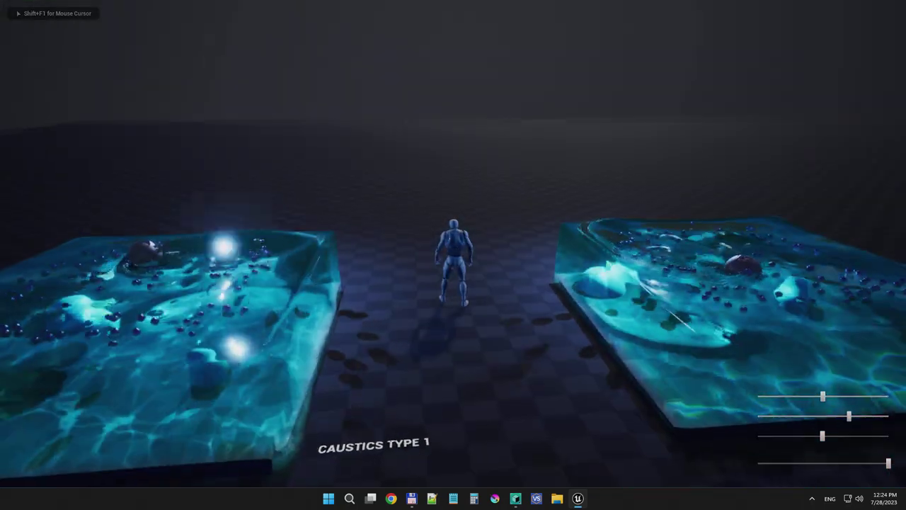
{"action": "key", "text": "d"}
{"action": "key", "text": "s"}
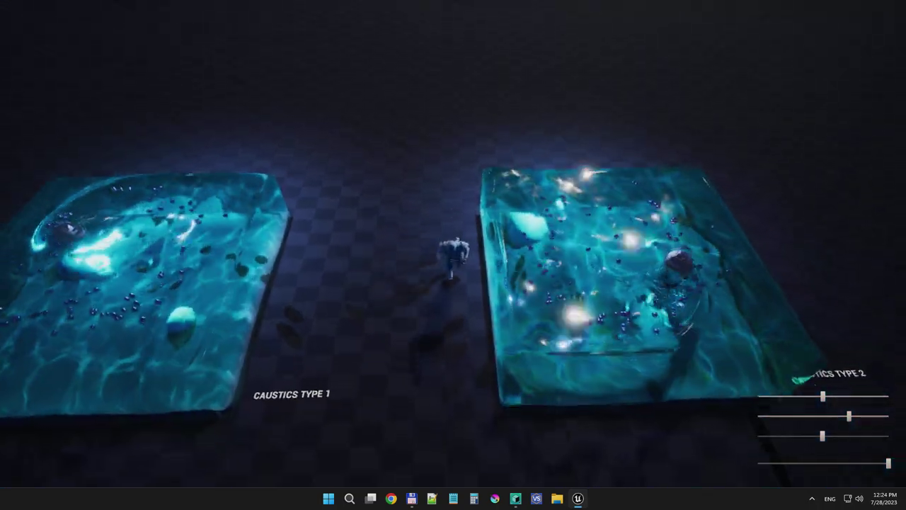
{"action": "key", "text": "w"}
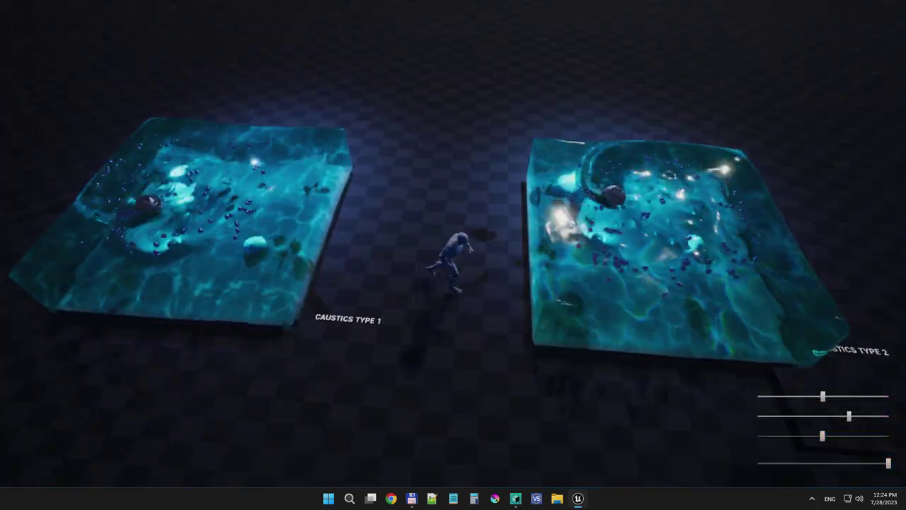
{"action": "key", "text": "Escape"}
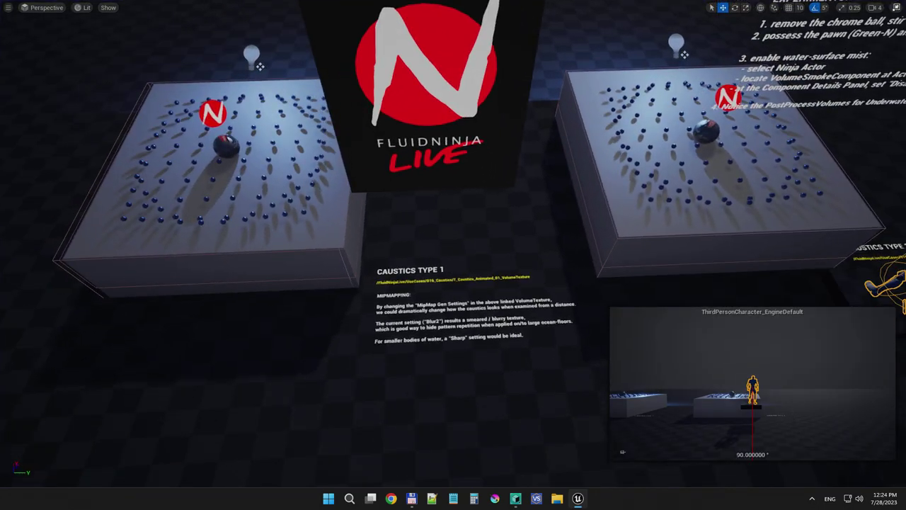
- Examine the Caustics Type 1 floor note about the MipMap Gen Settings of the linked VolumeTexture up close
{"action": "key", "text": "w"}
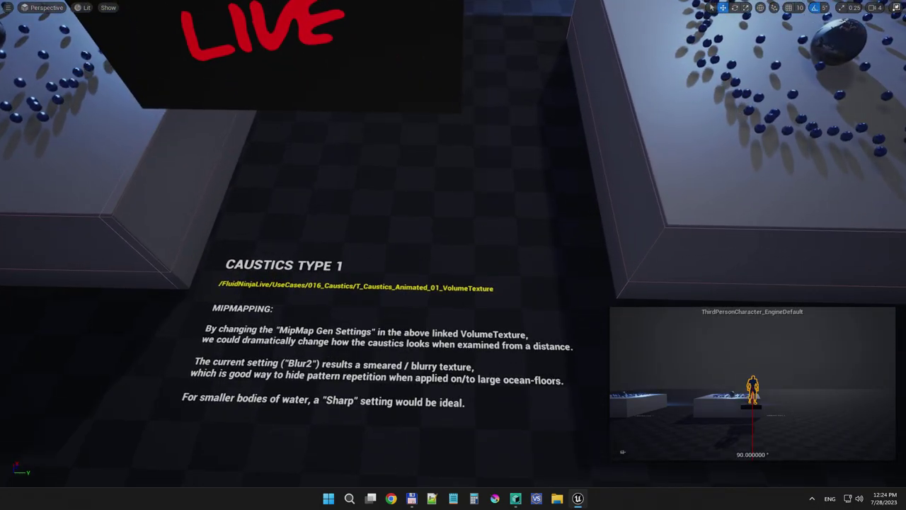
{"action": "key", "text": "w"}
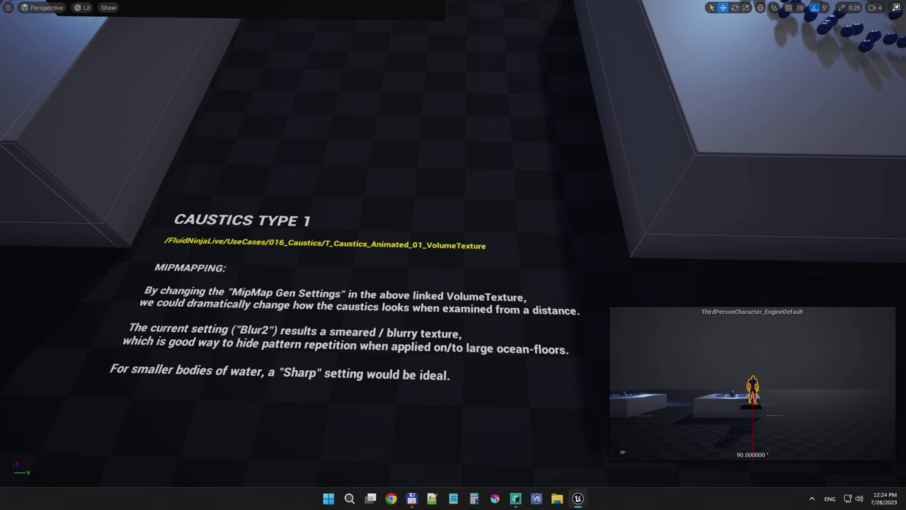
{"action": "right_click_drag", "start_coordinate": [453, 255], "coordinate": [457, 255]}
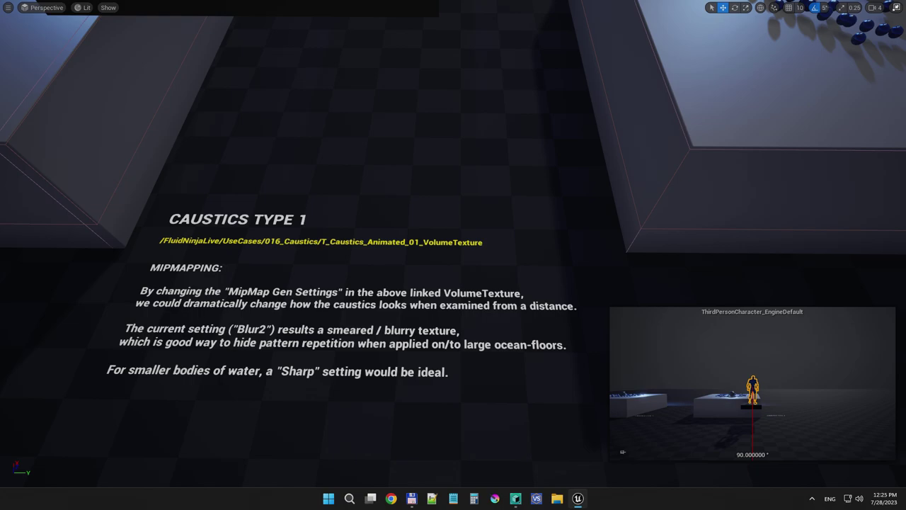
- Exit the full-screen viewport and open the Usecase_014A_Coastline_Quiet_LIVE17 level from the UseCases Levels folder
{"action": "key", "text": "F11"}
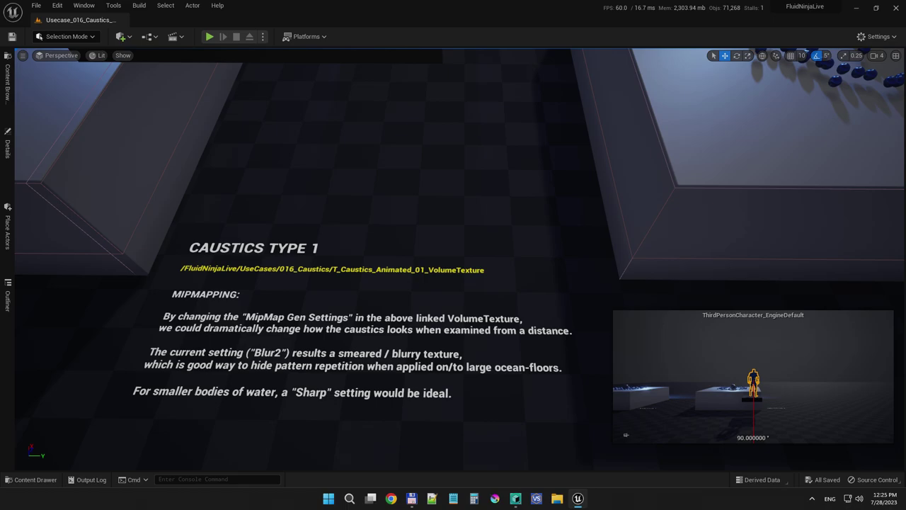
{"action": "left_click", "coordinate": [8, 81]}
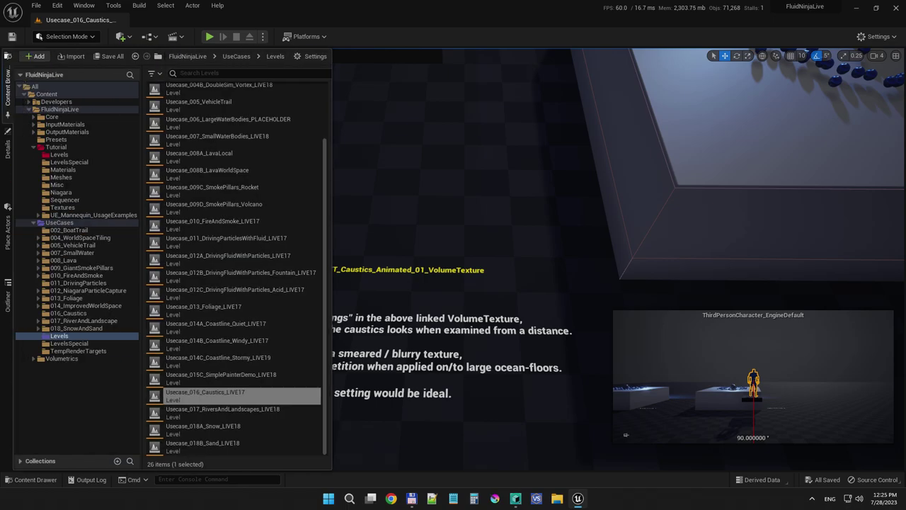
{"action": "double_click", "coordinate": [216, 327]}
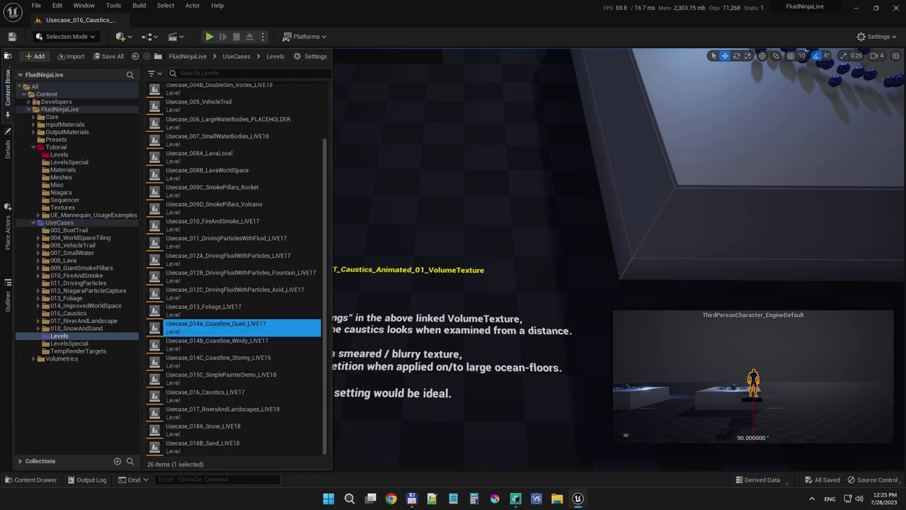
- Play the Coastline Quiet level in full screen, run the pawn through the water and floating red balls, and end the session
{"action": "key", "text": "F11"}
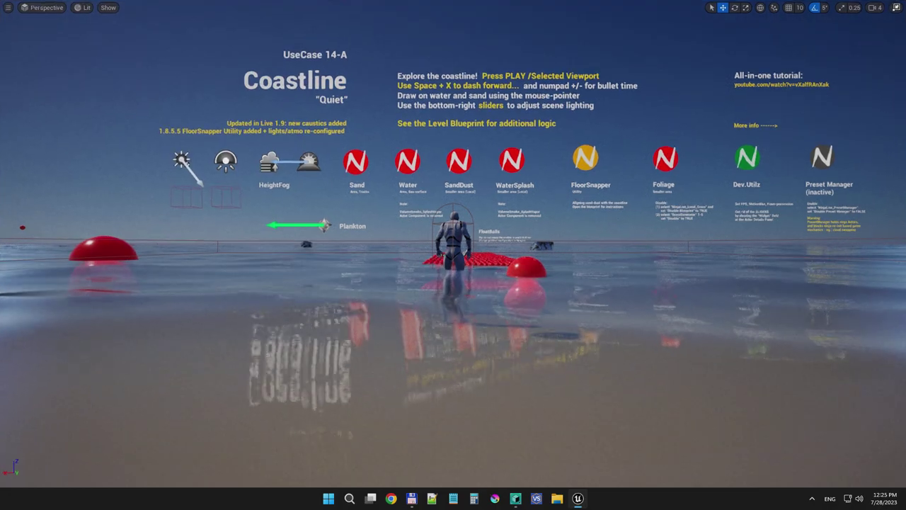
{"action": "key", "text": "alt+p"}
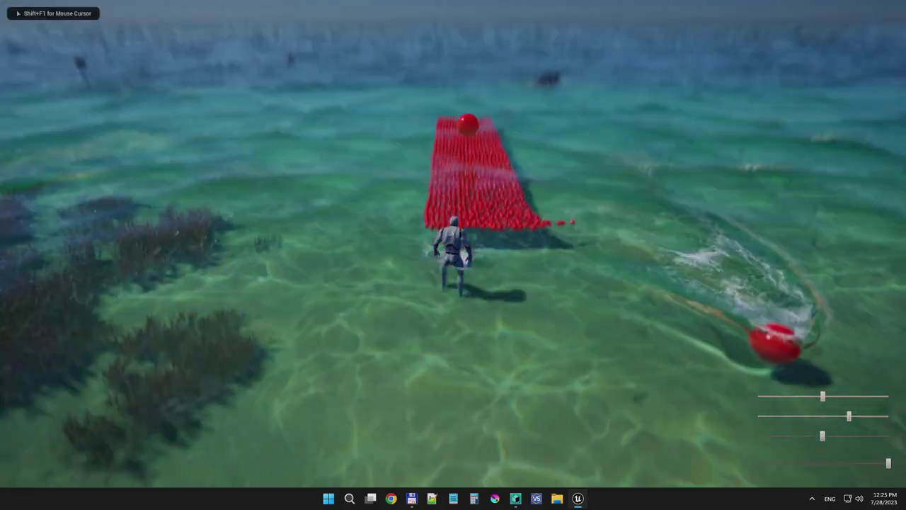
{"action": "key", "text": "a"}
{"action": "key", "text": "w"}
{"action": "key", "text": "d"}
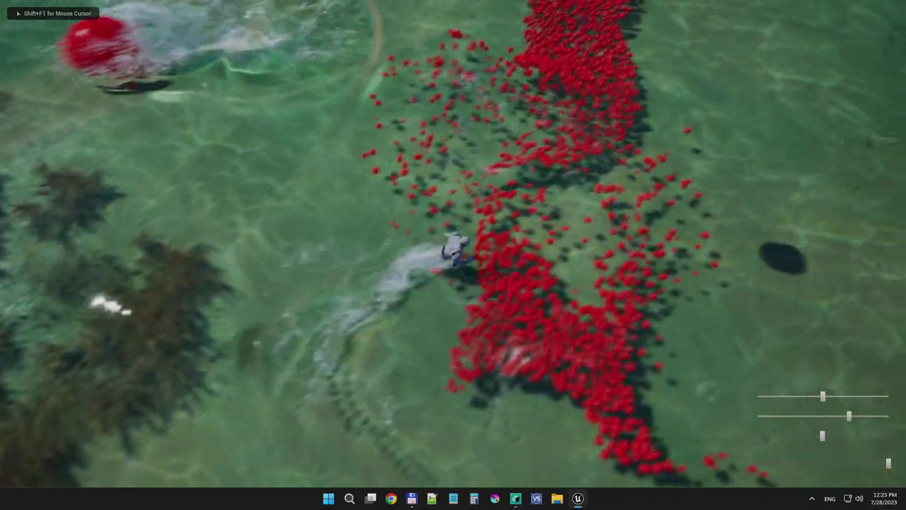
{"action": "key", "text": "s"}
{"action": "key", "text": "a"}
{"action": "key", "text": "w"}
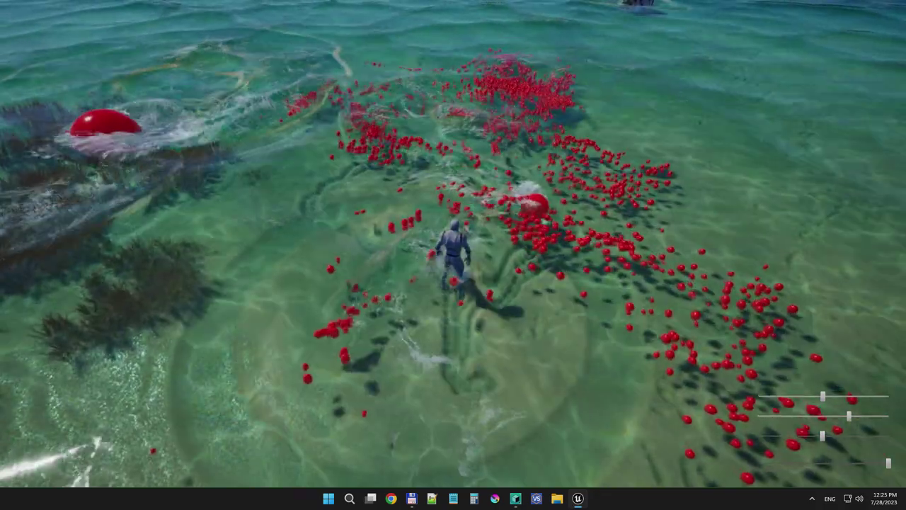
{"action": "key", "text": "Escape"}
- Exit the full-screen viewport and inspect the Output Materials of the NinjaLiveComponent on the WaterSplash actor
{"action": "right_click_drag", "start_coordinate": [453, 255], "coordinate": [453, 203]}
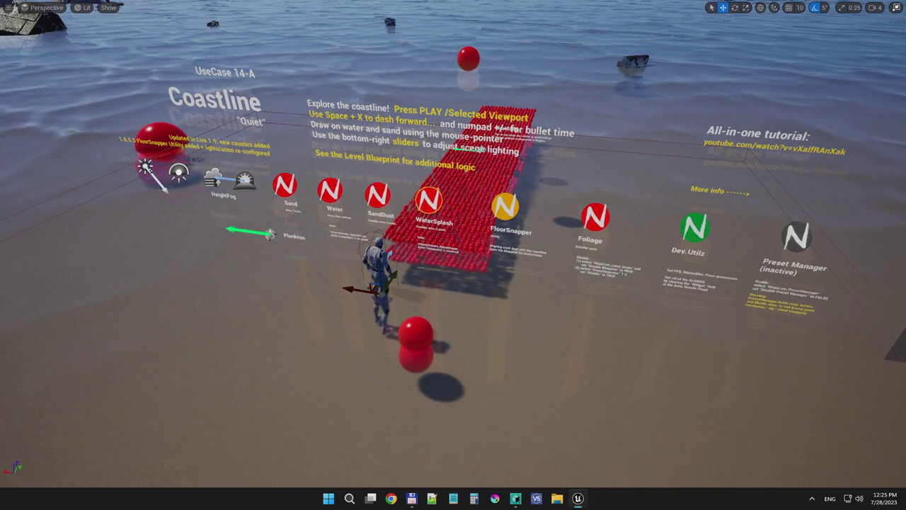
{"action": "key", "text": "F11"}
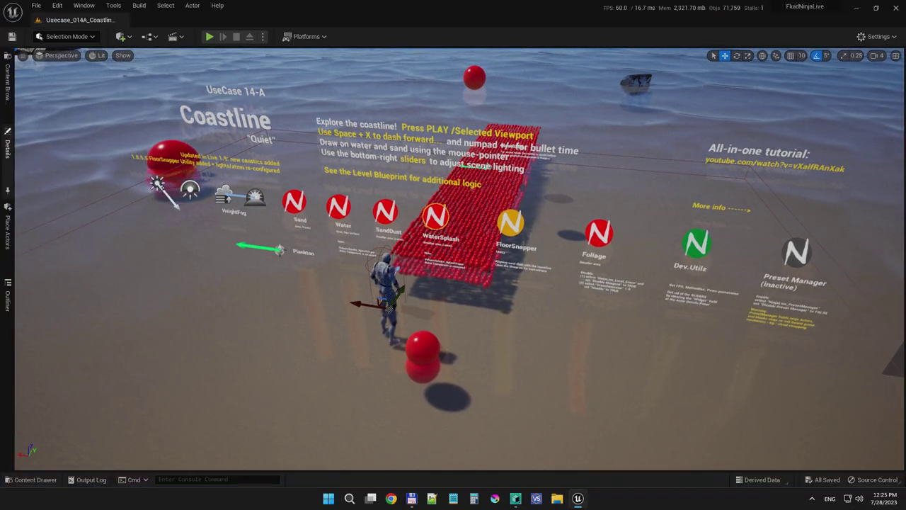
{"action": "left_click", "coordinate": [8, 146]}
{"action": "left_click", "coordinate": [70, 151]}
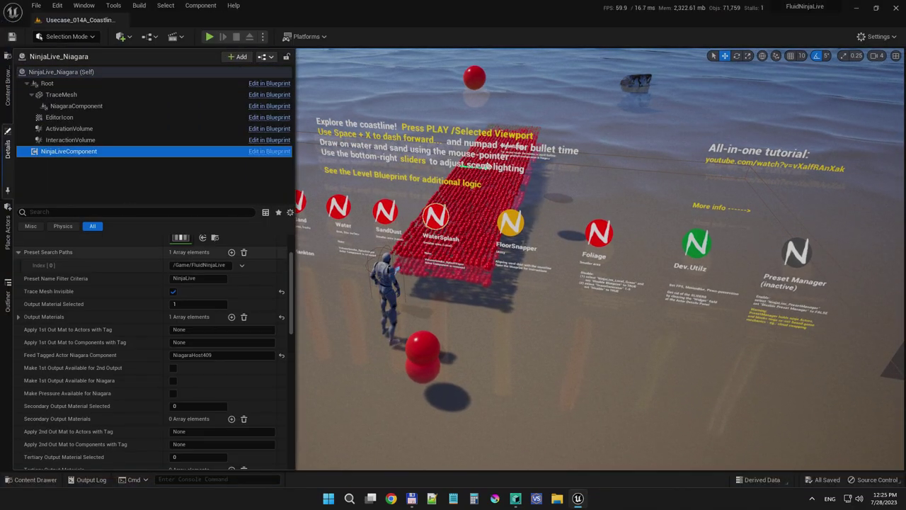
{"action": "scroll", "coordinate": [151, 276], "scroll_direction": "up", "scroll_amount": 3}
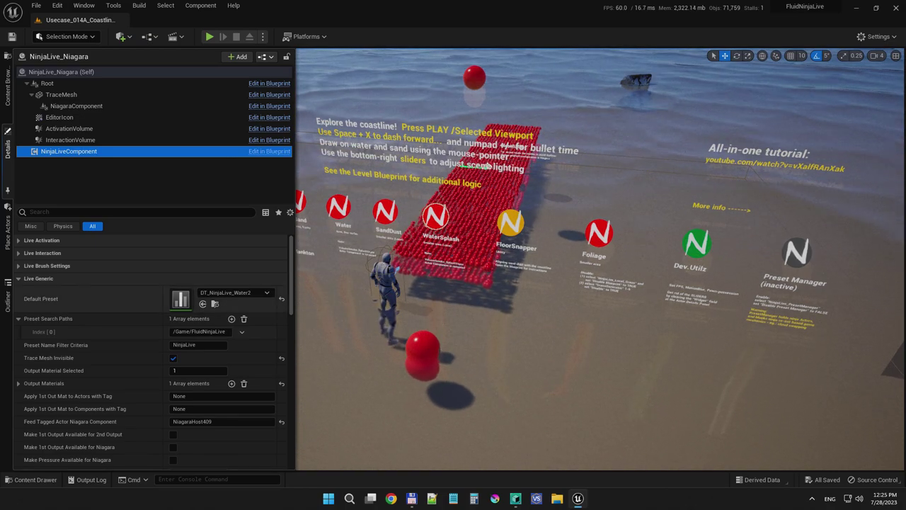
{"action": "scroll", "coordinate": [152, 340], "scroll_direction": "down", "scroll_amount": 5}
{"action": "scroll", "coordinate": [152, 340], "scroll_direction": "up", "scroll_amount": 2}
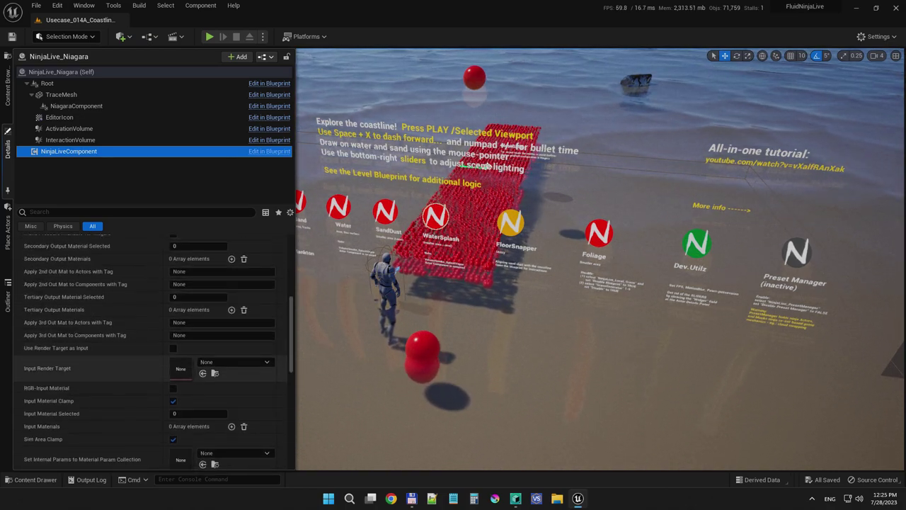
{"action": "left_click", "coordinate": [18, 292]}
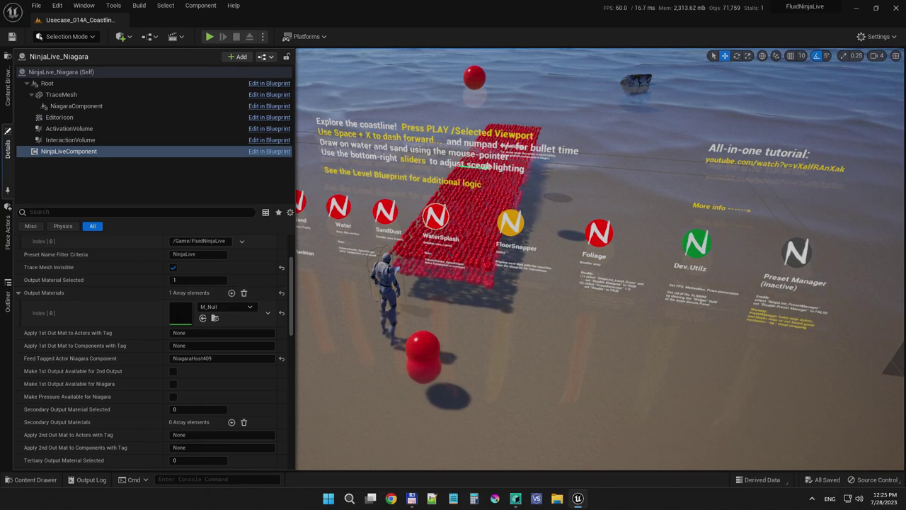
- Select the NinjaLiveComponent of the NinjaLive_Area_Water actor and examine its Secondary Output Materials and the selected material index
{"action": "left_click", "coordinate": [338, 207]}
{"action": "left_click", "coordinate": [7, 148]}
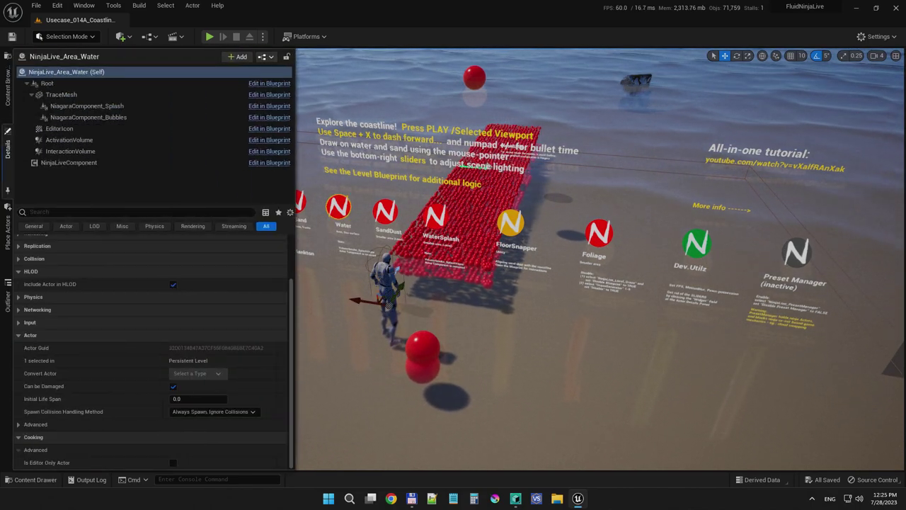
{"action": "left_click", "coordinate": [68, 163]}
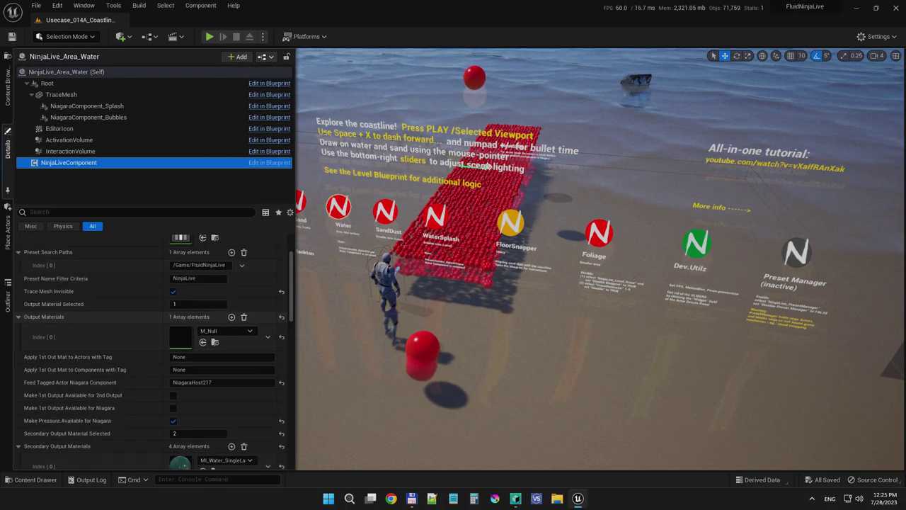
{"action": "left_click", "coordinate": [32, 317]}
{"action": "scroll", "coordinate": [107, 329], "scroll_direction": "down", "scroll_amount": 5}
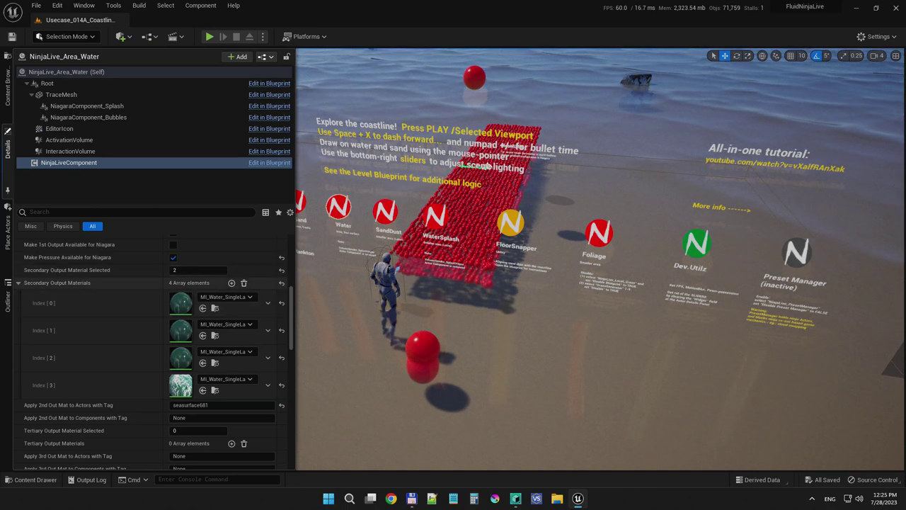
{"action": "left_click", "coordinate": [191, 270]}
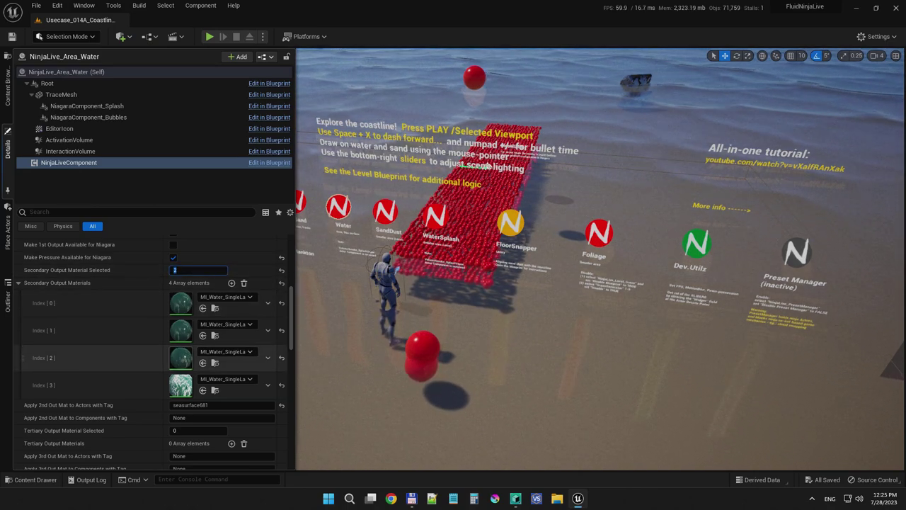
- Open the index 2 secondary output material instance, expand SingleLayerWaterOps, and point out its T_Caustics_Animated_02_VolumeTexture caustics tile texture
{"action": "double_click", "coordinate": [180, 358]}
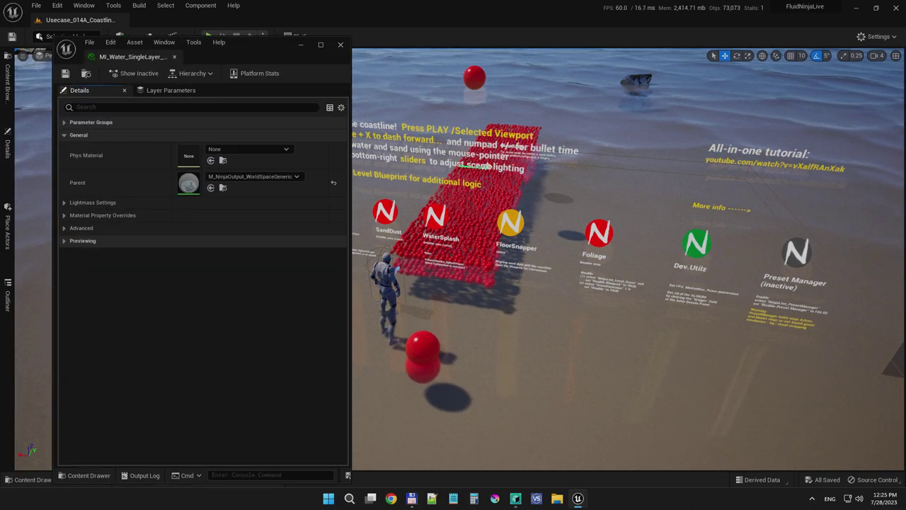
{"action": "left_click", "coordinate": [65, 135]}
{"action": "left_click", "coordinate": [65, 123]}
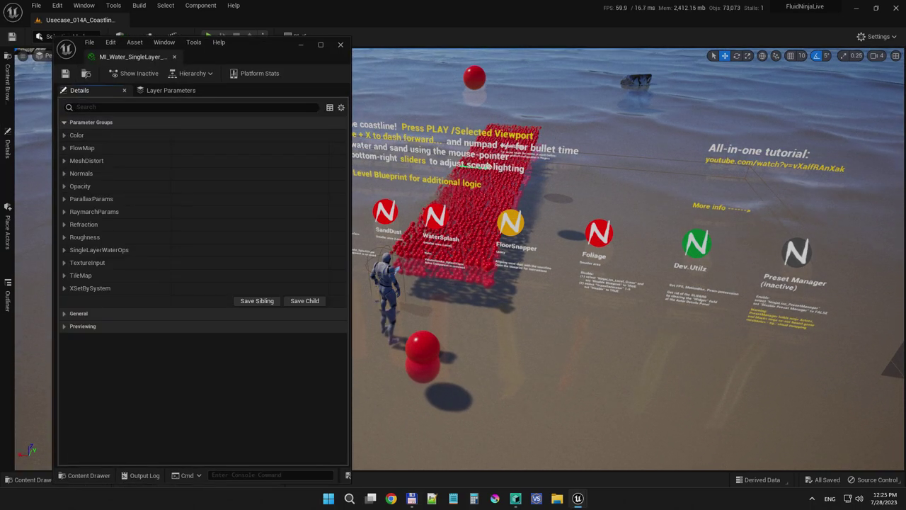
{"action": "left_click", "coordinate": [64, 249]}
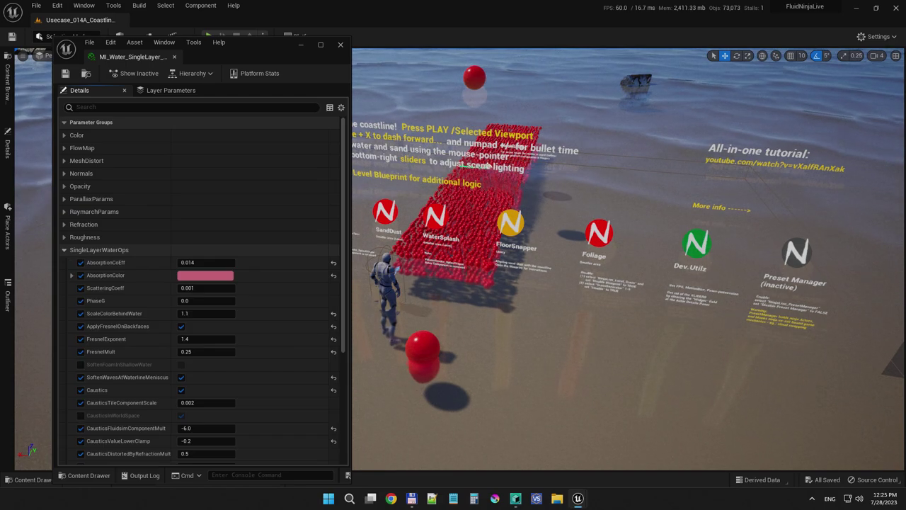
{"action": "scroll", "coordinate": [198, 283], "scroll_direction": "down", "scroll_amount": 5}
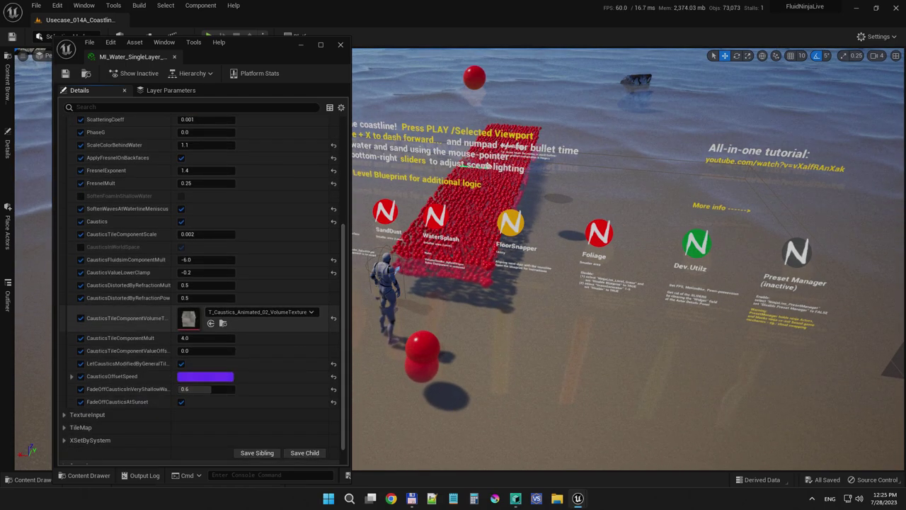
{"action": "mouse_move", "coordinate": [172, 319]}
{"action": "left_mouse_down"}
{"action": "mouse_move", "coordinate": [205, 319]}
{"action": "mouse_move", "coordinate": [188, 318]}
{"action": "left_mouse_up"}
{"action": "left_click", "coordinate": [240, 322]}
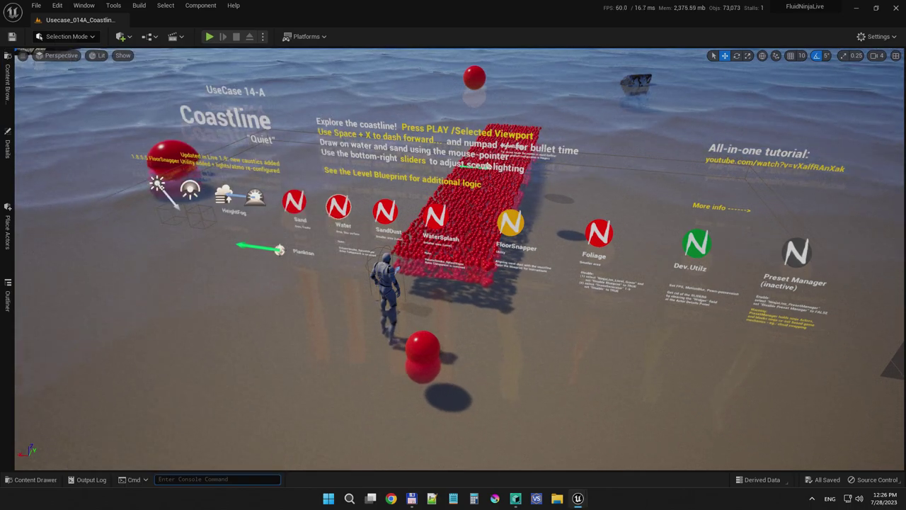
- Open the Usecase_014C_Coastline_Stormy_LIVE19 level from the UseCases Levels folder and play it in full screen
{"action": "key", "text": "ctrl+space"}
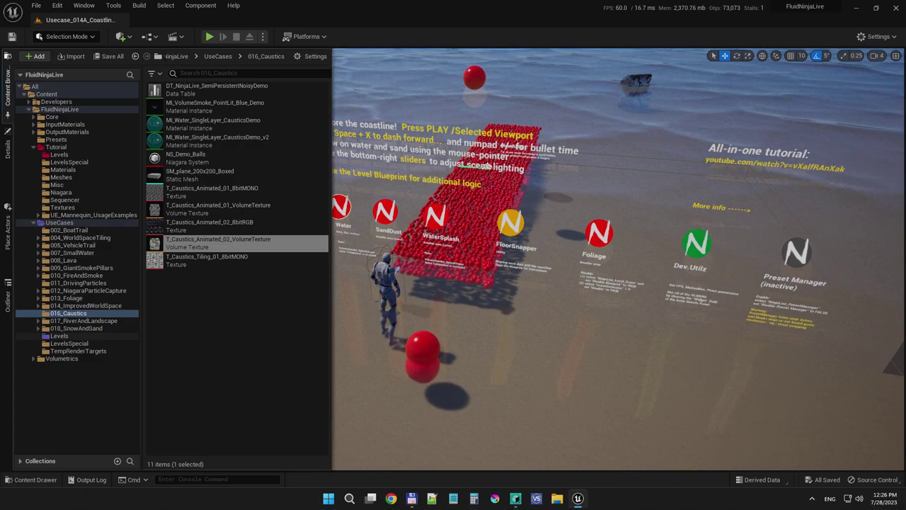
{"action": "left_click", "coordinate": [59, 337]}
{"action": "scroll", "coordinate": [234, 339], "scroll_direction": "down", "scroll_amount": 2}
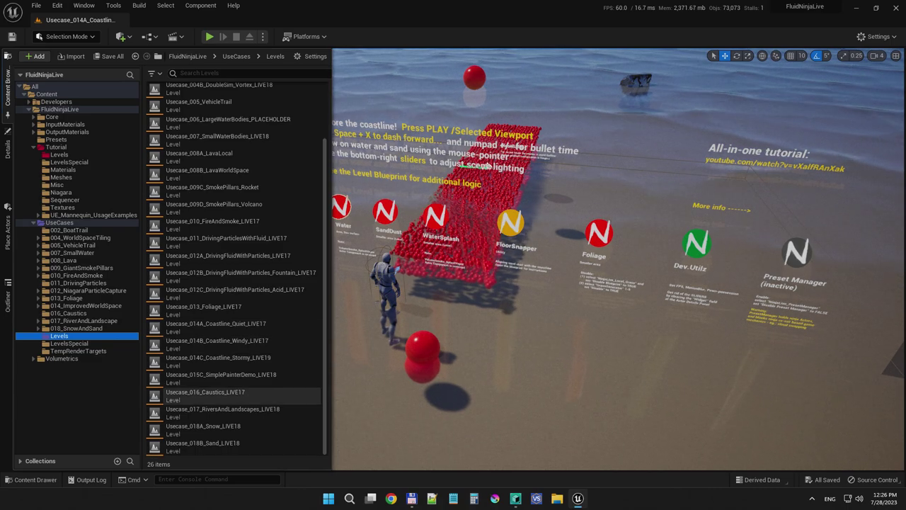
{"action": "double_click", "coordinate": [218, 358]}
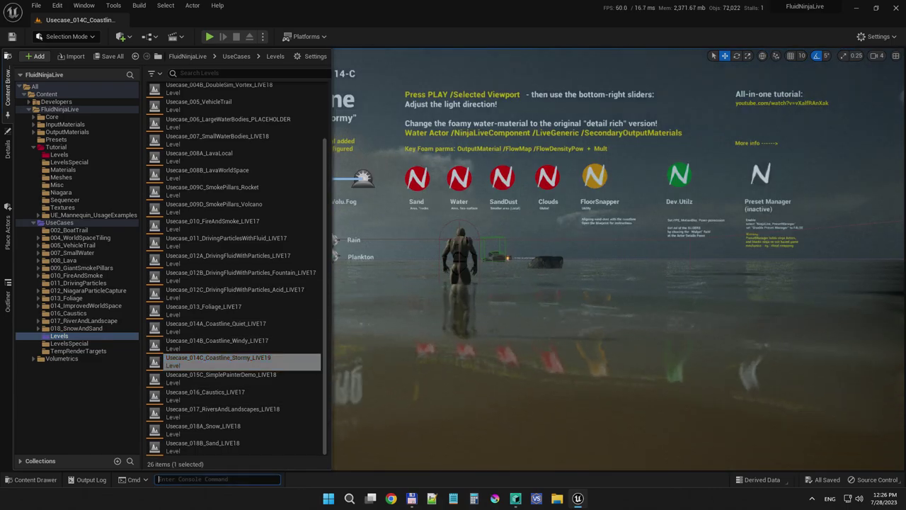
{"action": "key", "text": "F11"}
{"action": "key", "text": "alt+p"}
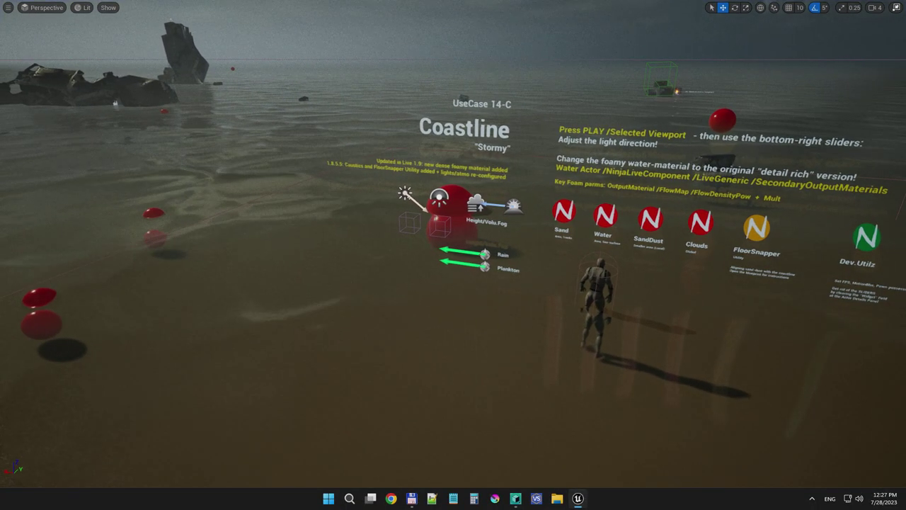
- Open the NinjaLive_Level00_LIVE19 level from the Tutorial Levels folder and show its welcome board in a full-screen viewport
{"action": "key", "text": "F11"}
{"action": "key", "text": "ctrl+space"}
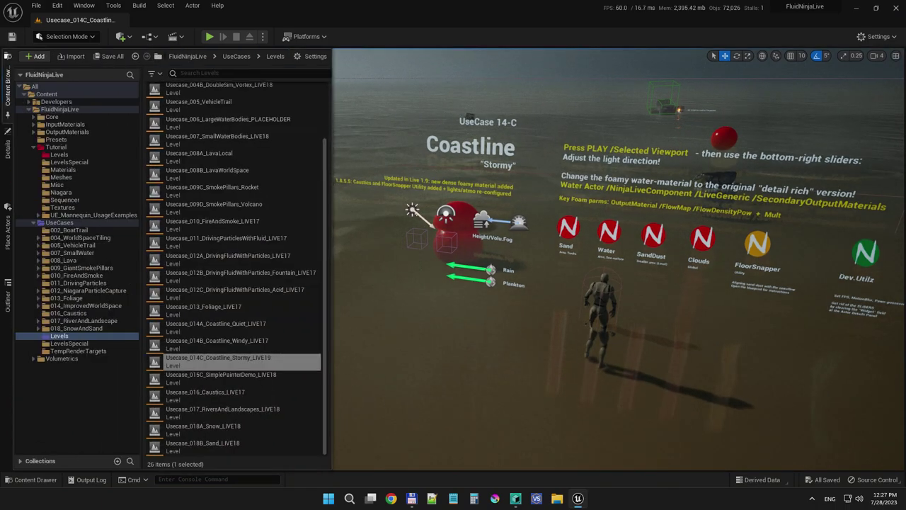
{"action": "left_click", "coordinate": [59, 154]}
{"action": "scroll", "coordinate": [234, 140], "scroll_direction": "up", "scroll_amount": 5}
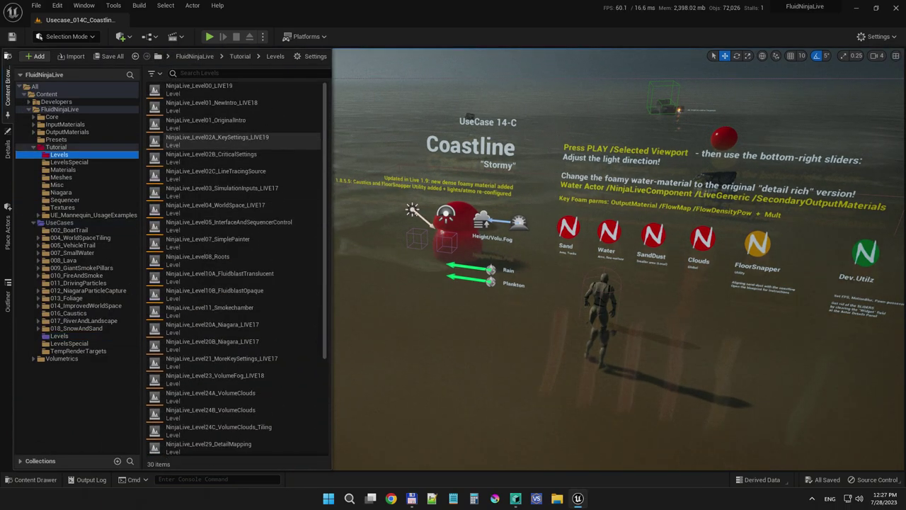
{"action": "double_click", "coordinate": [205, 89]}
{"action": "key", "text": "ctrl+space"}
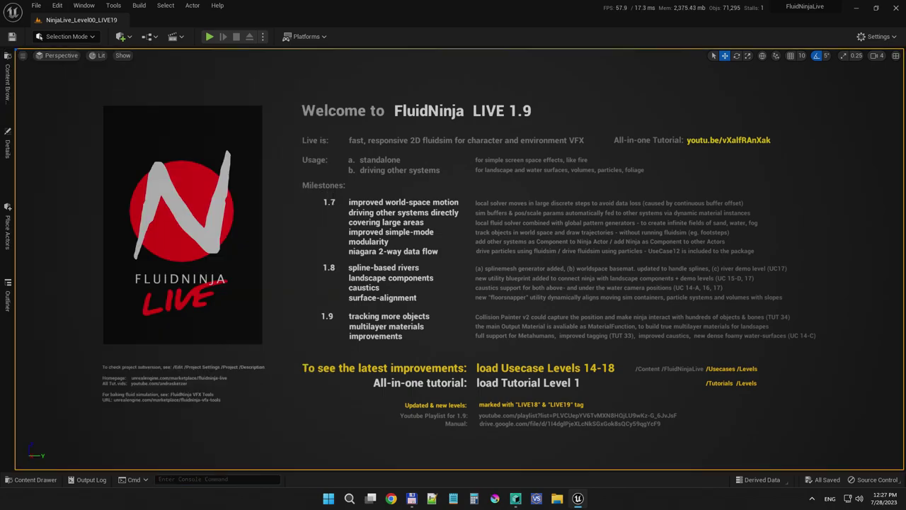
{"action": "key", "text": "F11"}
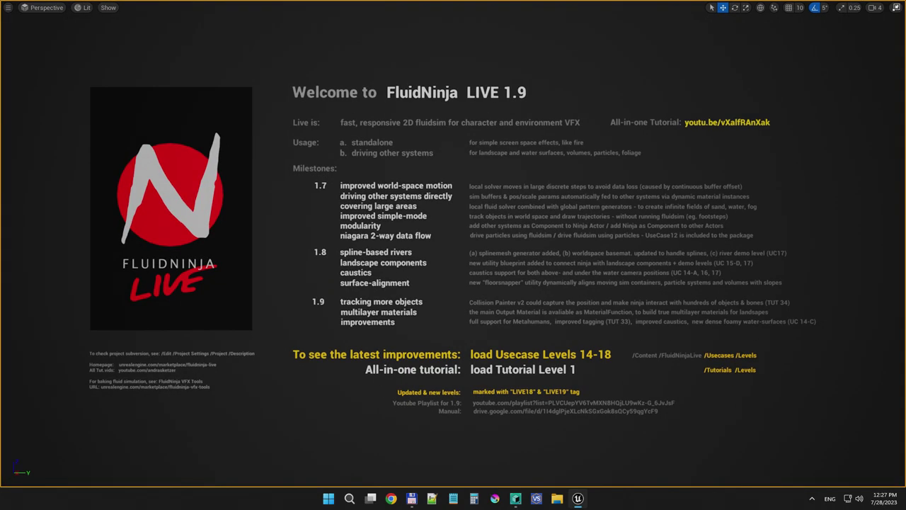